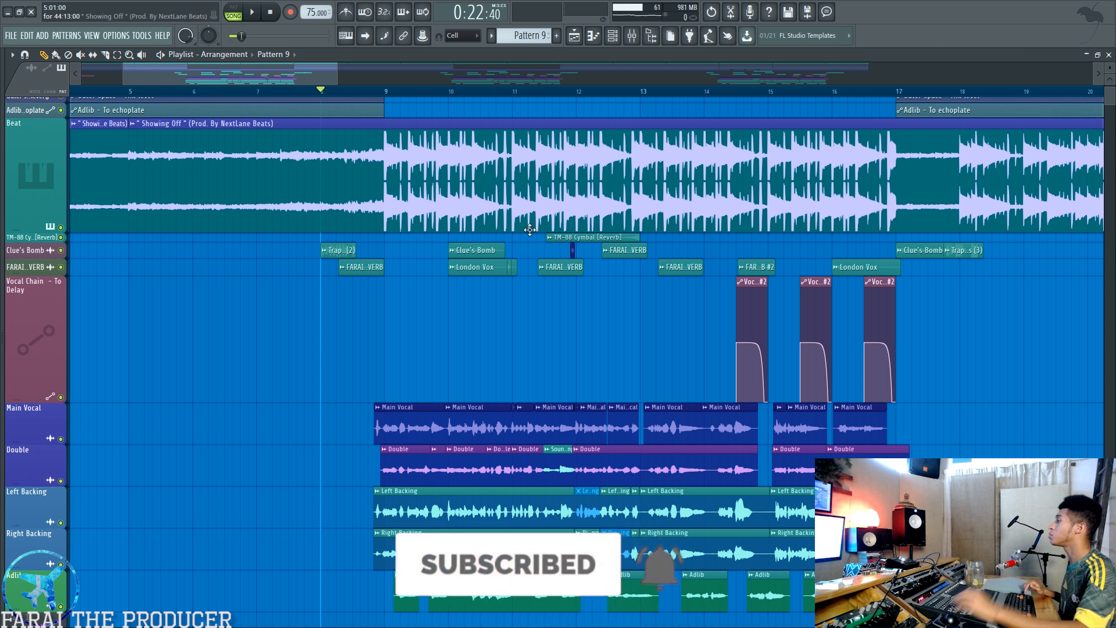
key(F9)
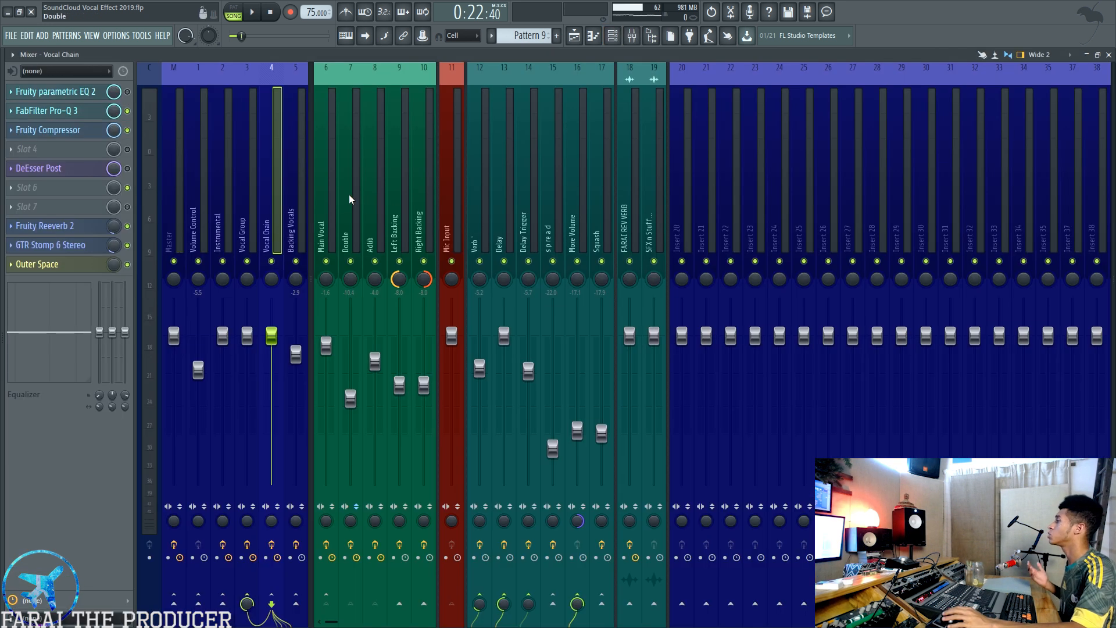
click(575, 37)
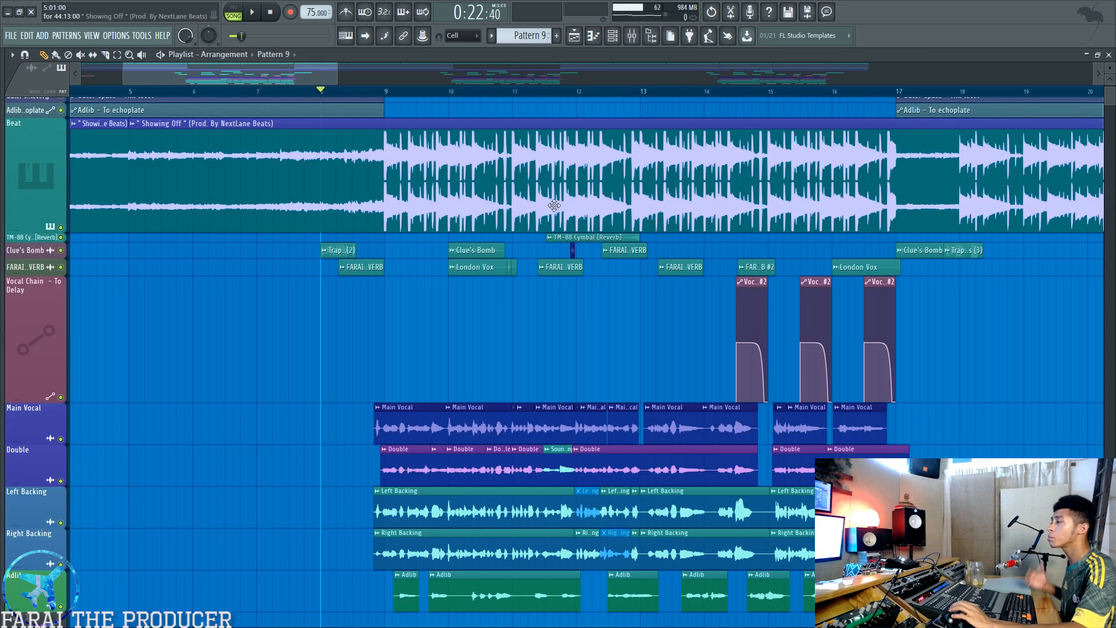
click(632, 36)
click(574, 37)
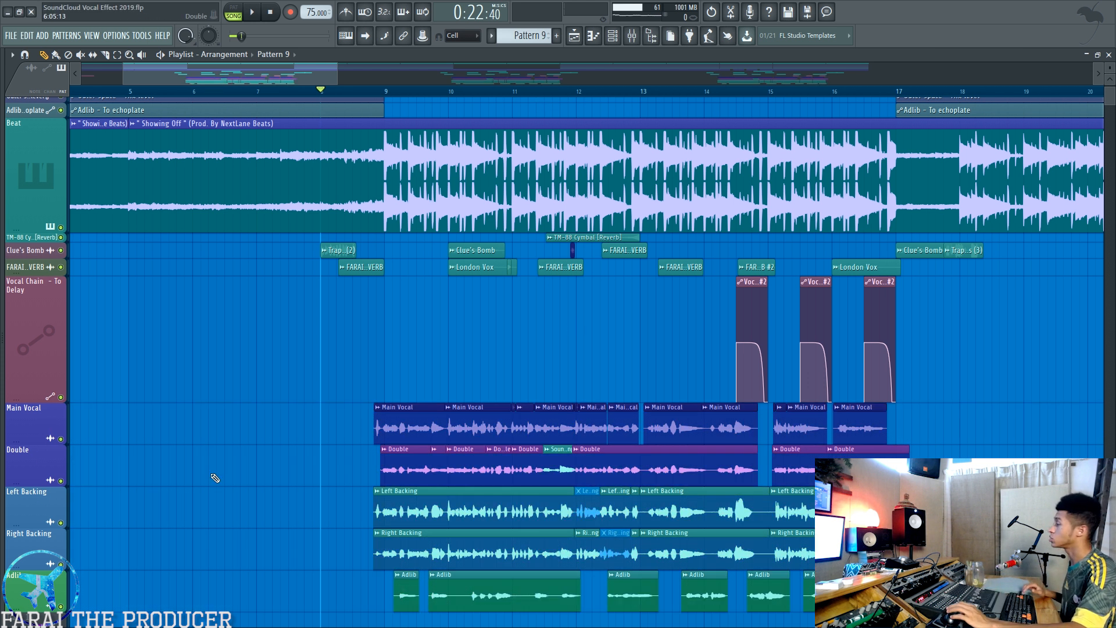
Play the song and inspect the mixer effect chains of the Main Vocal, Double, Adlib, Left Backing and Right Backing tracks
key(space)
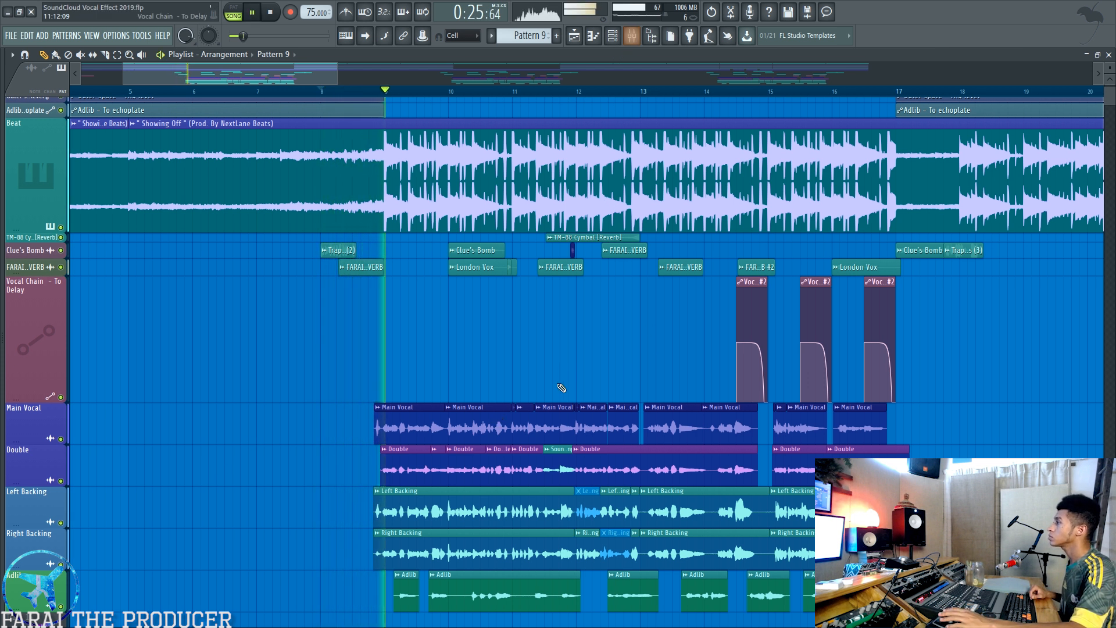
click(632, 37)
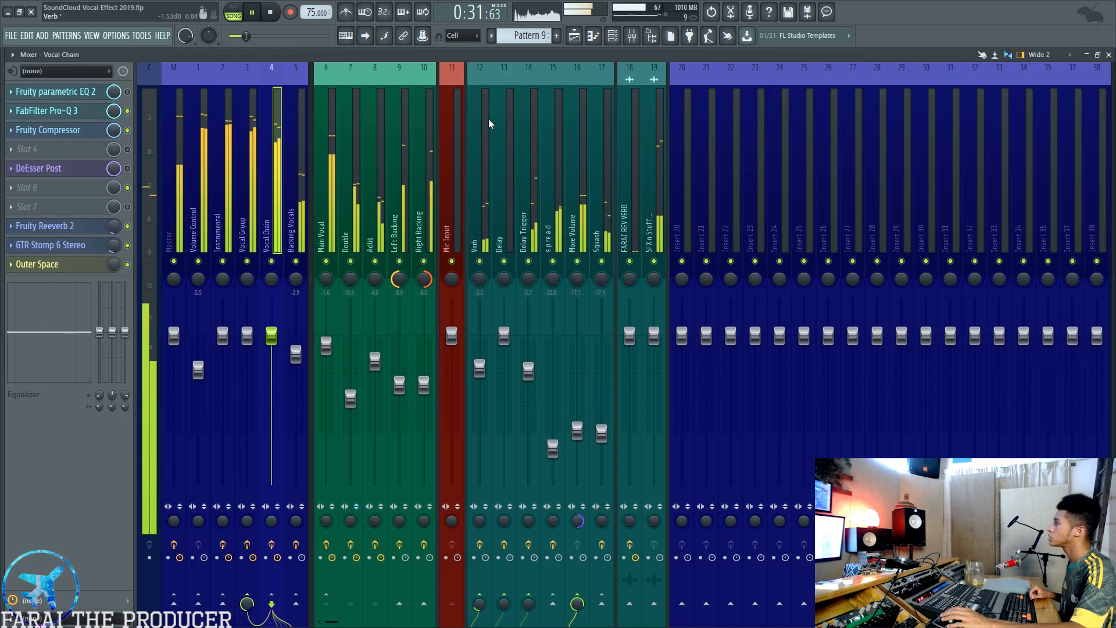
click(323, 180)
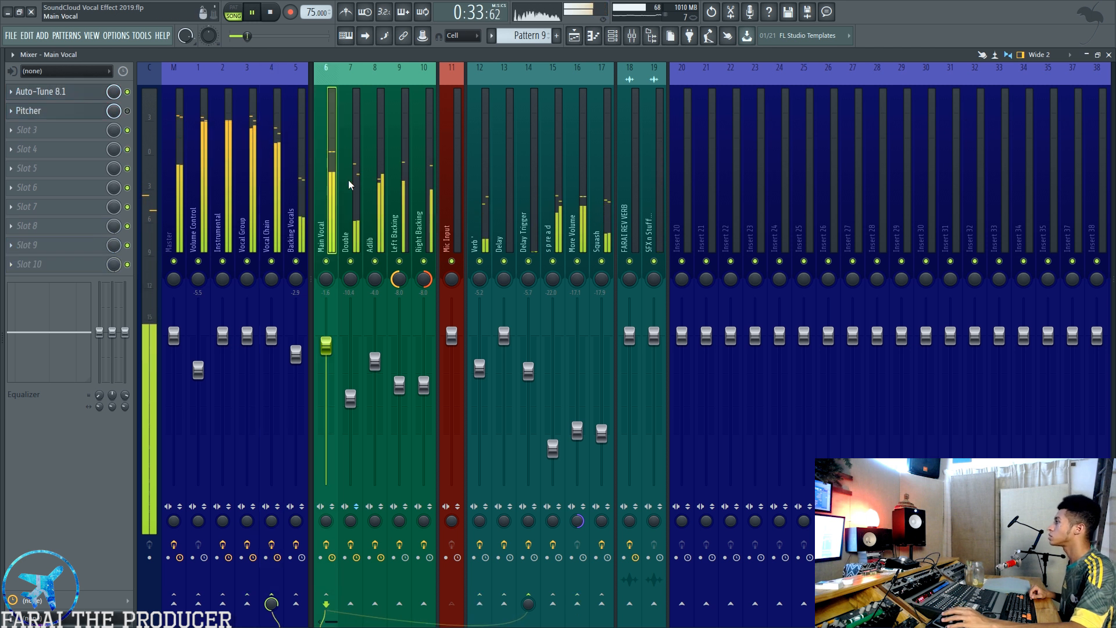
click(353, 180)
click(372, 182)
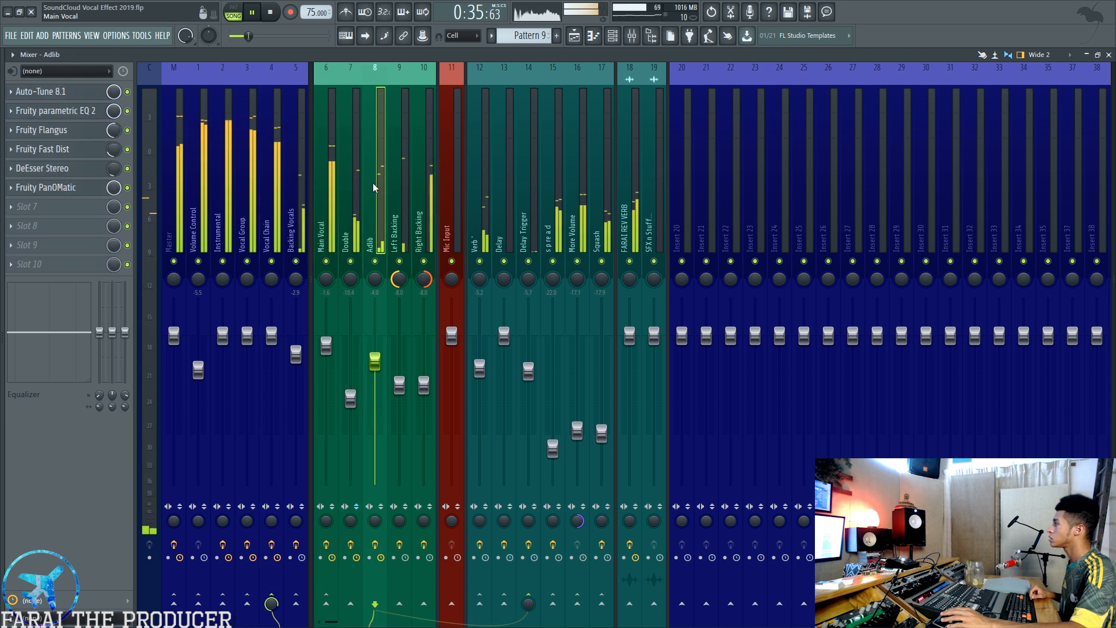
click(393, 190)
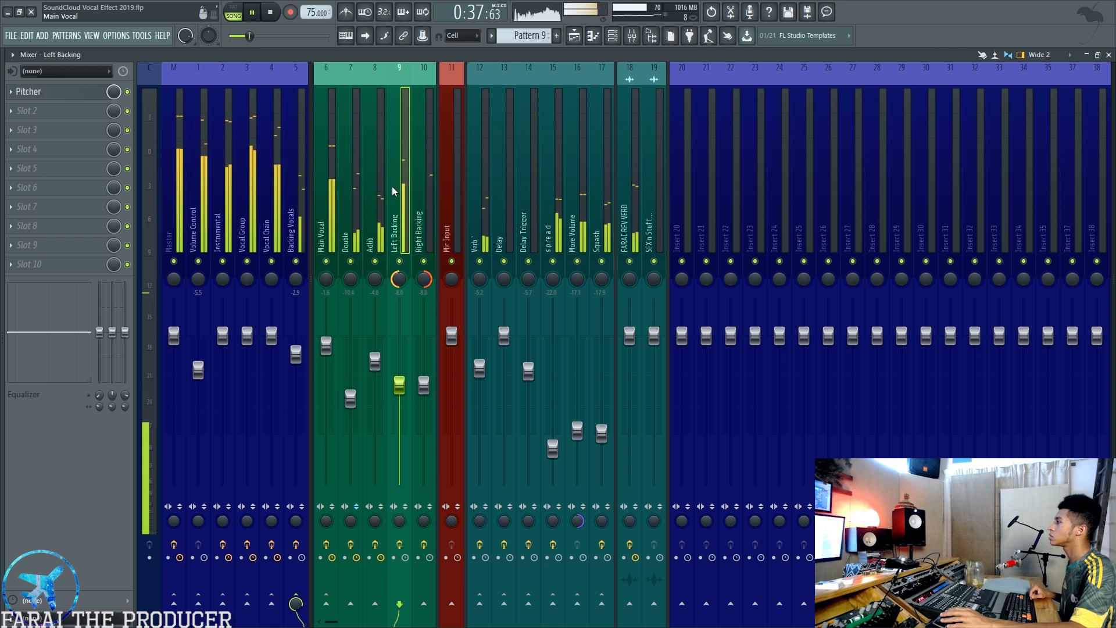
click(418, 187)
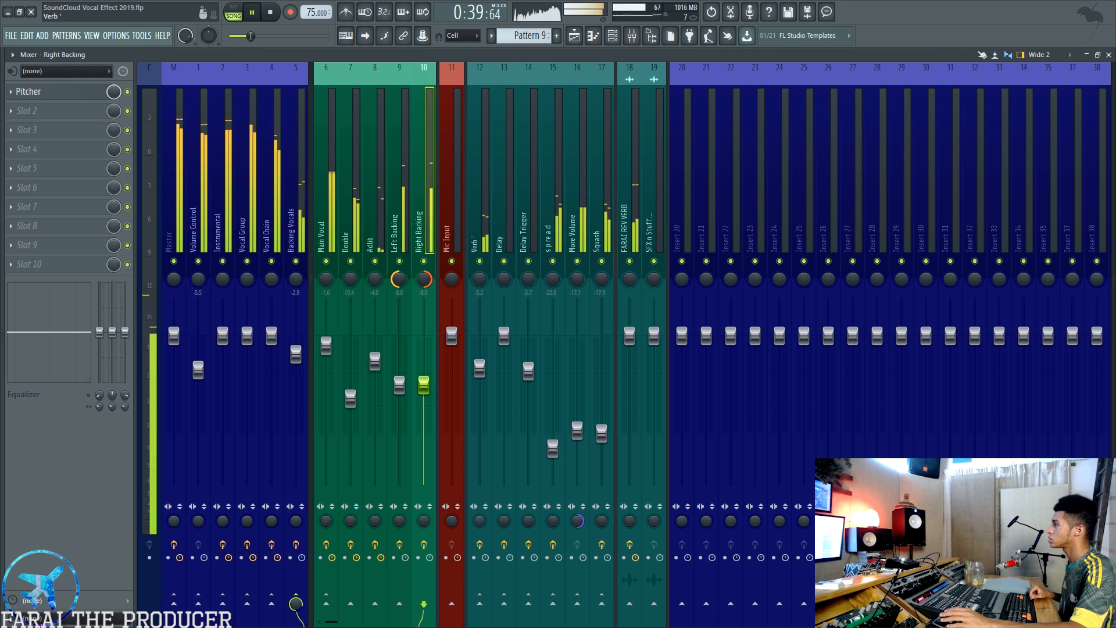
Inspect the effects on the Vocal Chain, Verb, Delay and Delay Trigger mixer tracks during playback
click(275, 139)
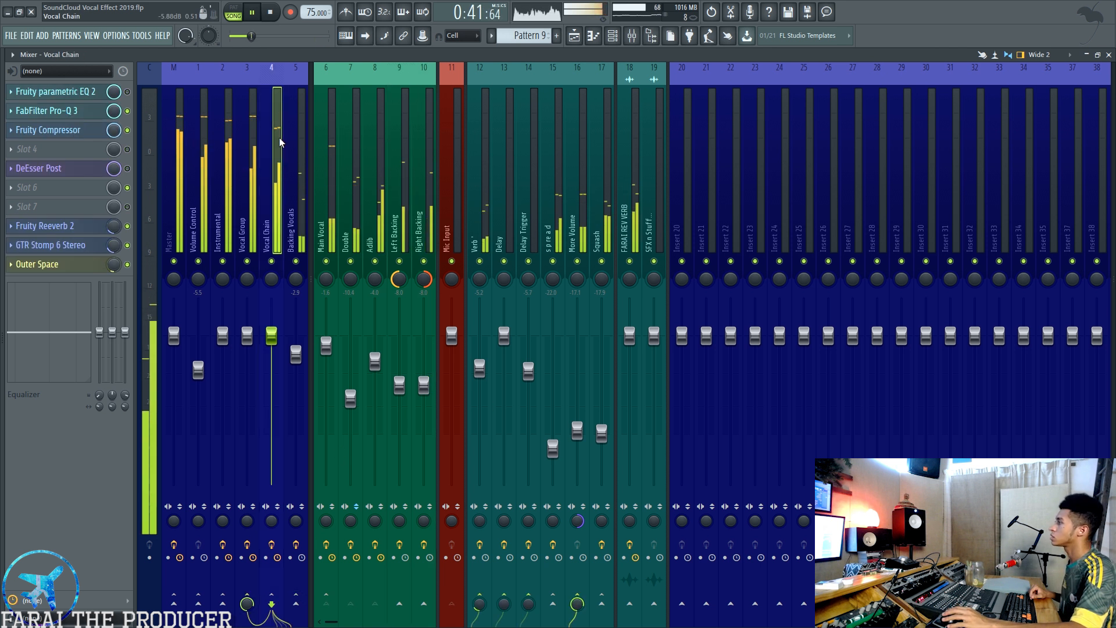
click(472, 231)
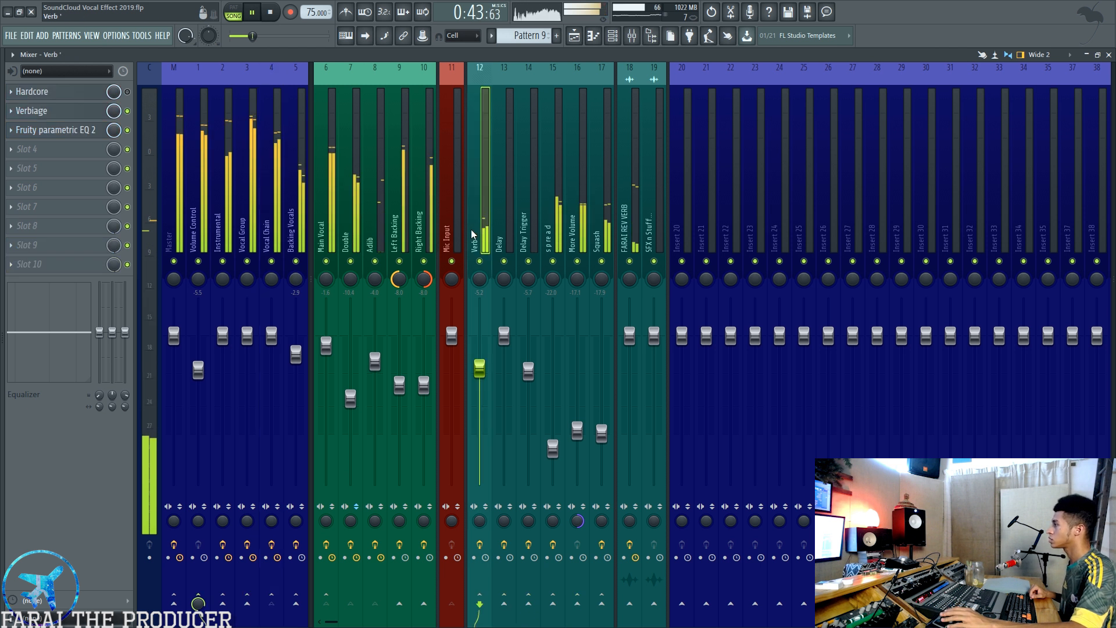
click(510, 145)
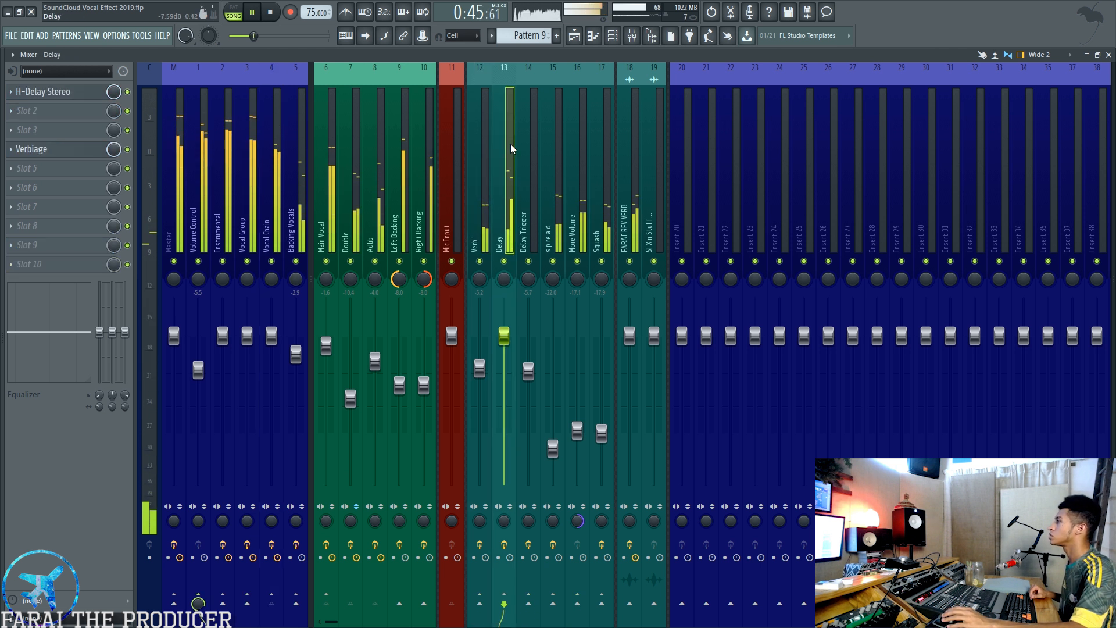
click(528, 144)
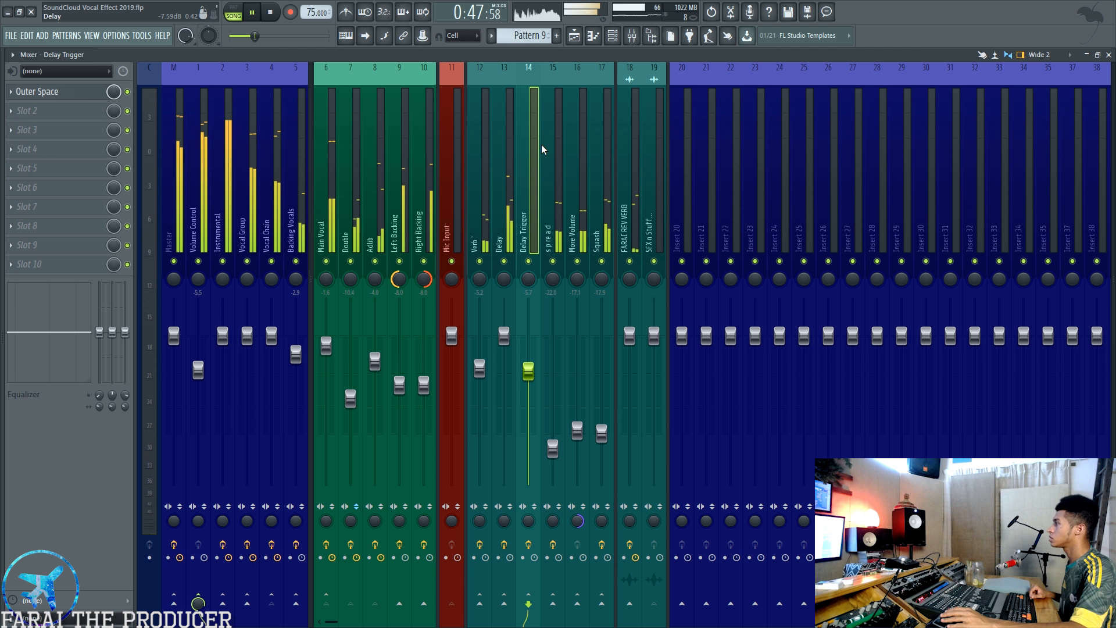
click(547, 145)
click(512, 145)
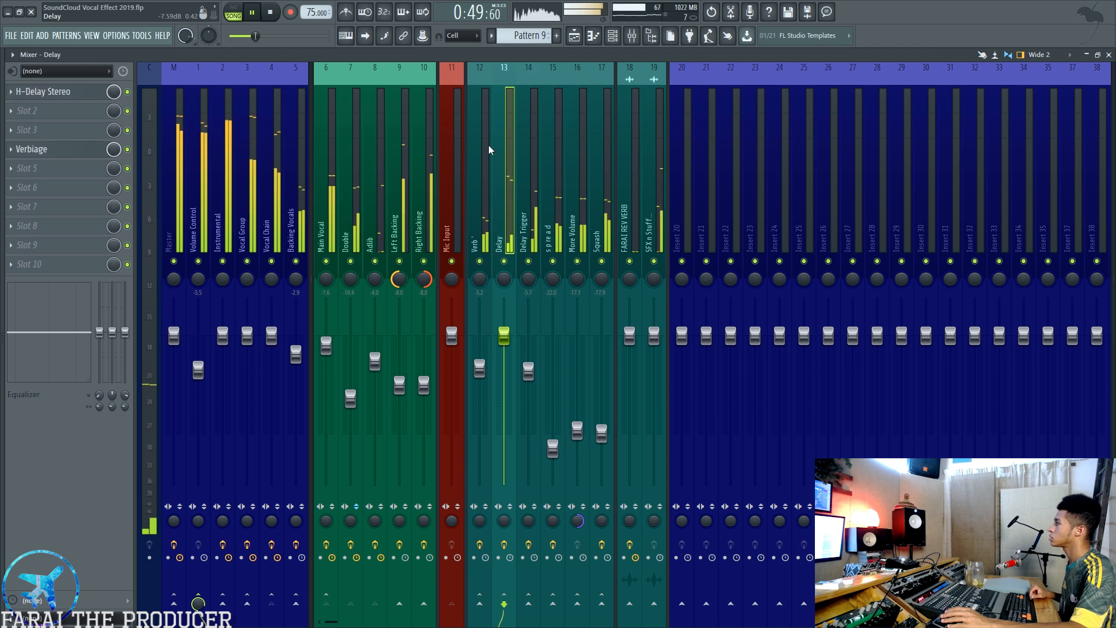
click(487, 145)
Return to the playlist arrangement and stop playback
click(575, 36)
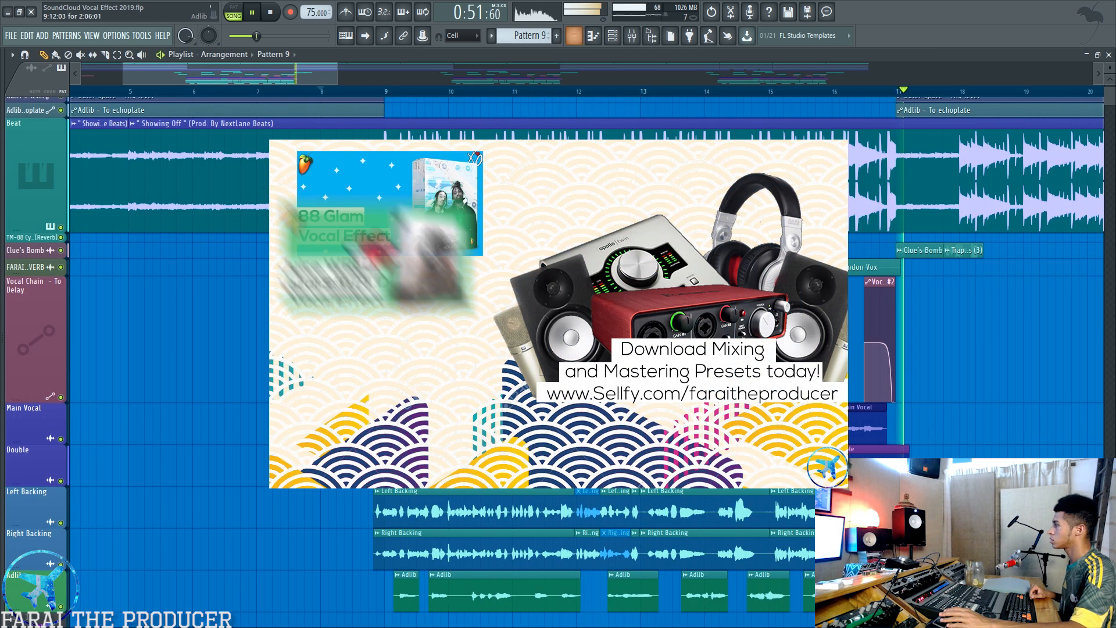
scroll(510, 92, down, 3)
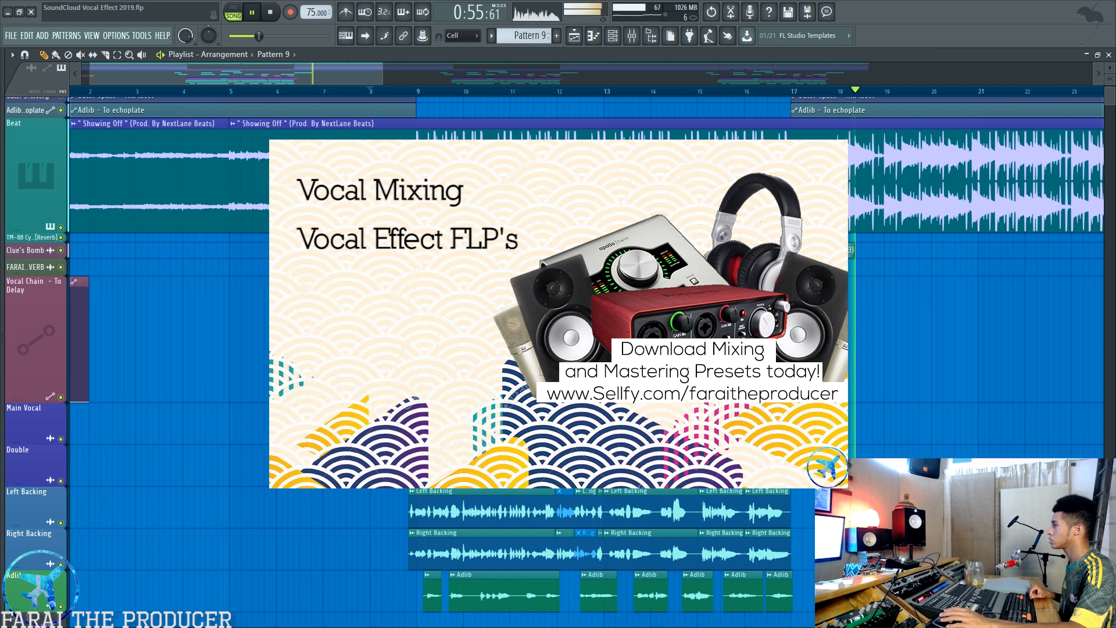
key(space)
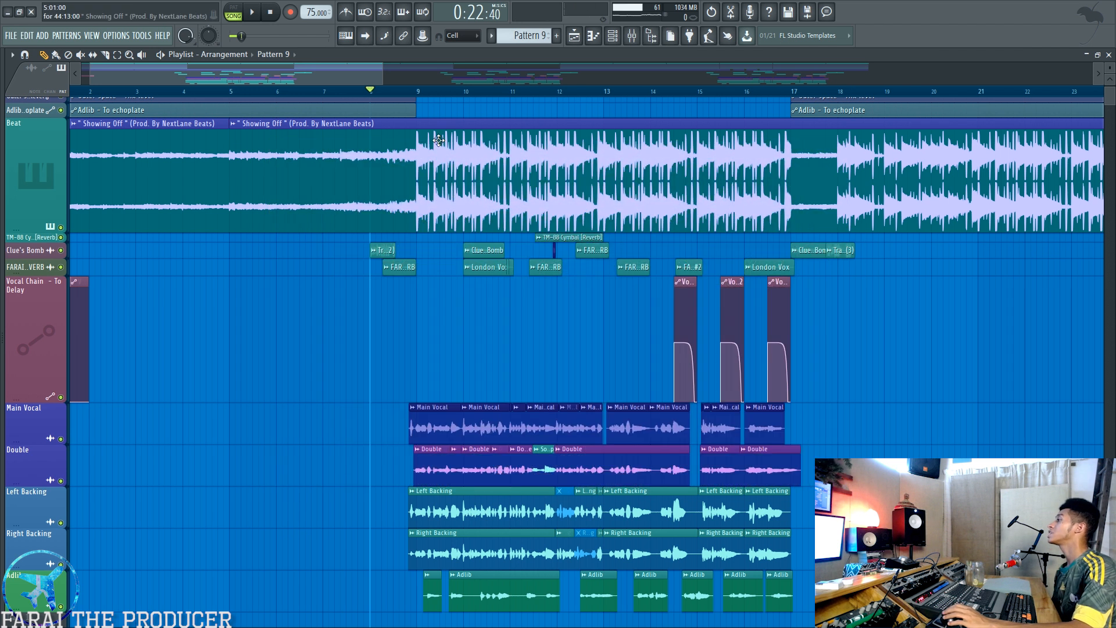
scroll(480, 292, down, 2)
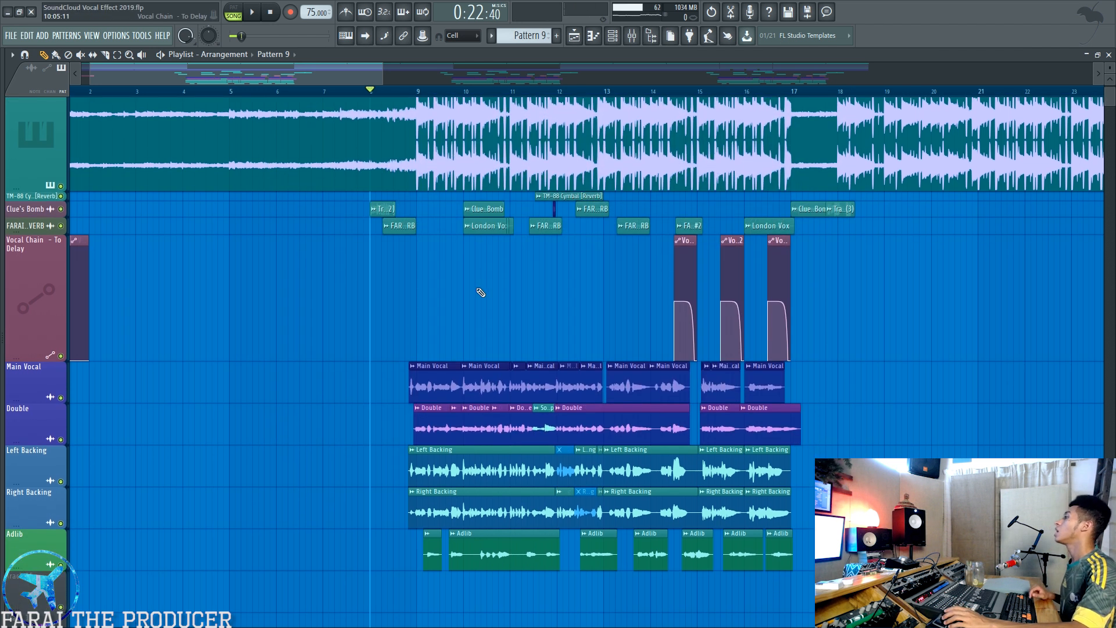
scroll(480, 291, up, 2)
Inspect the Double track's effect chain in the mixer and return to the playlist
click(632, 35)
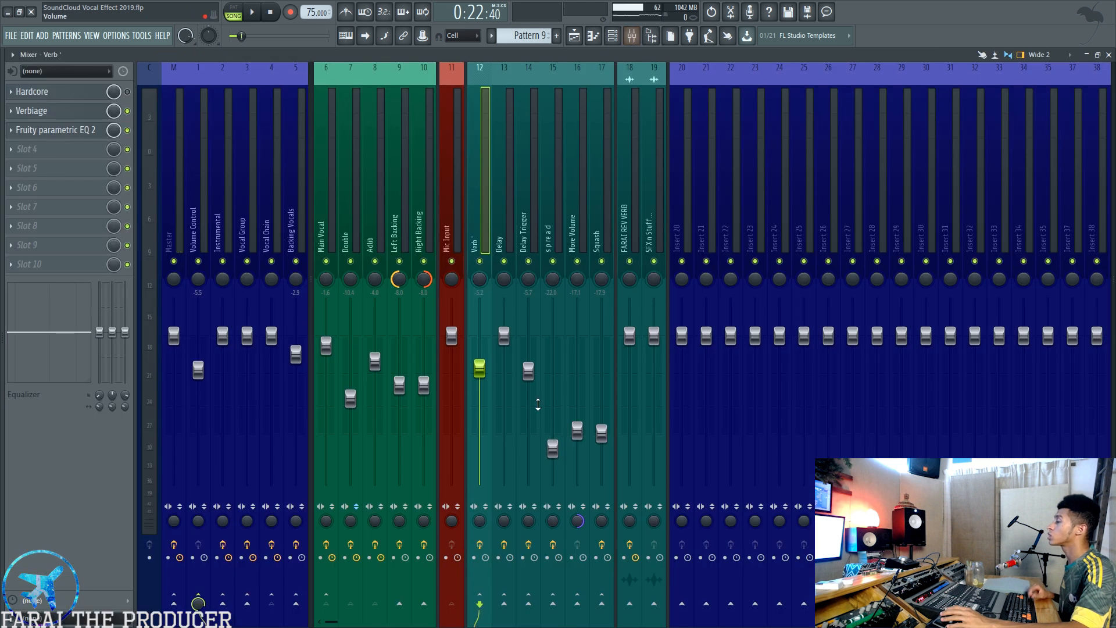
click(357, 191)
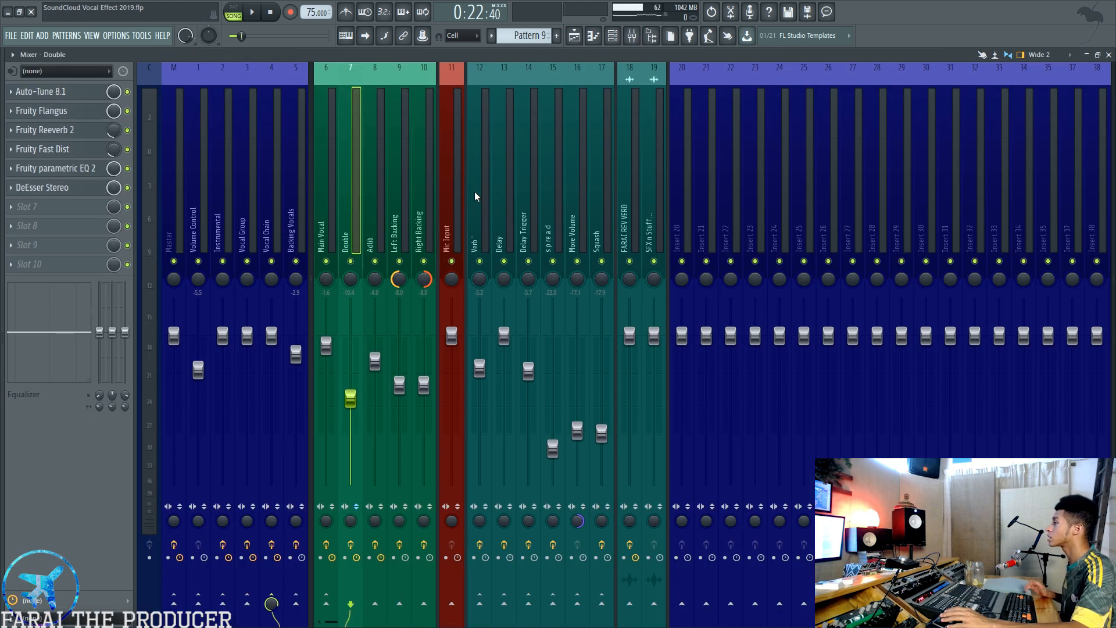
click(573, 36)
Place the playhead just before bar 9 and mute the Double, Left Backing, Right Backing and Adlib playlist tracks
scroll(481, 344, down, 1)
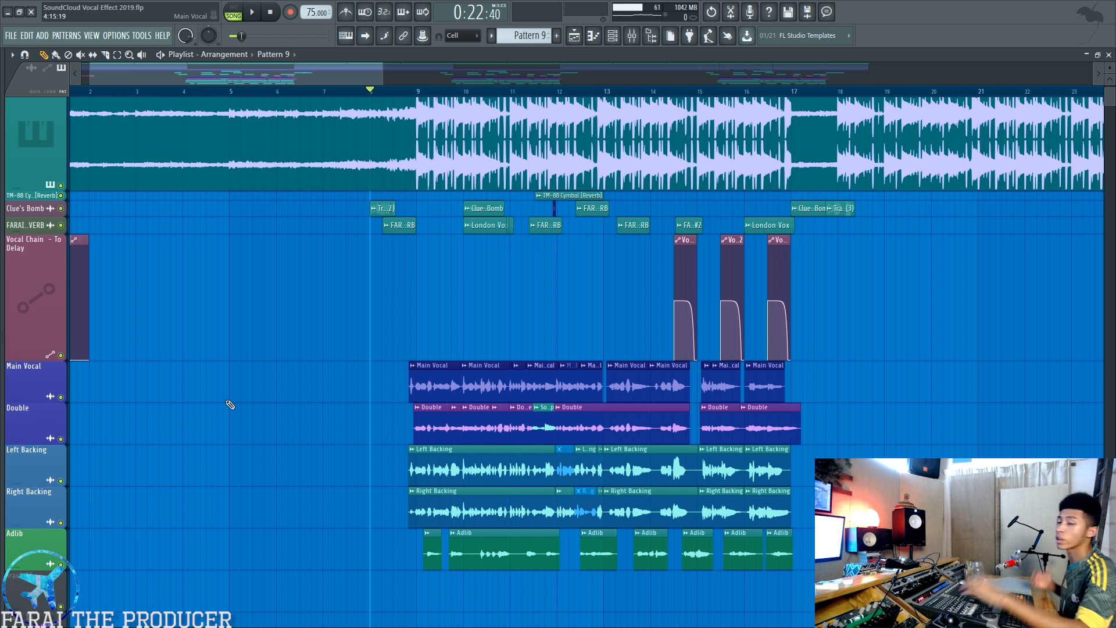
scroll(411, 94, up, 2)
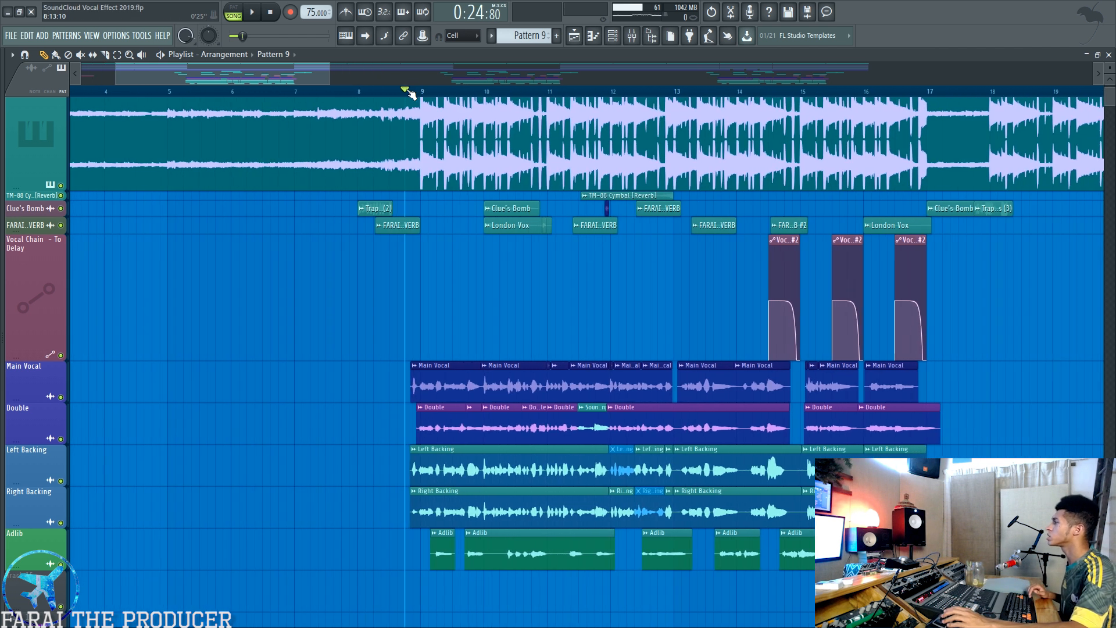
scroll(411, 94, up, 2)
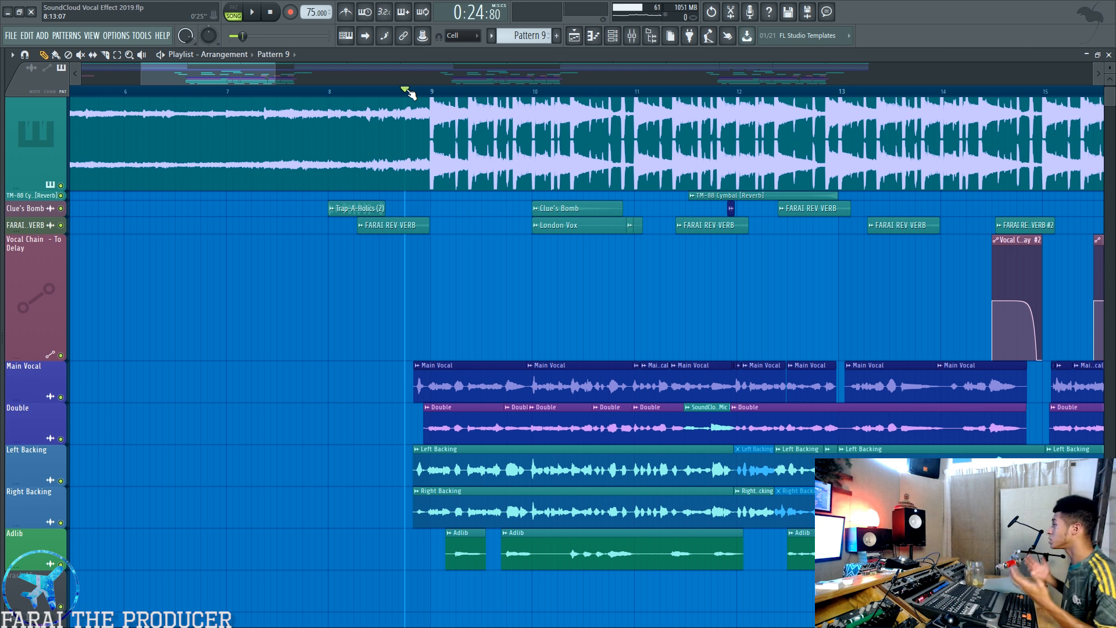
click(60, 439)
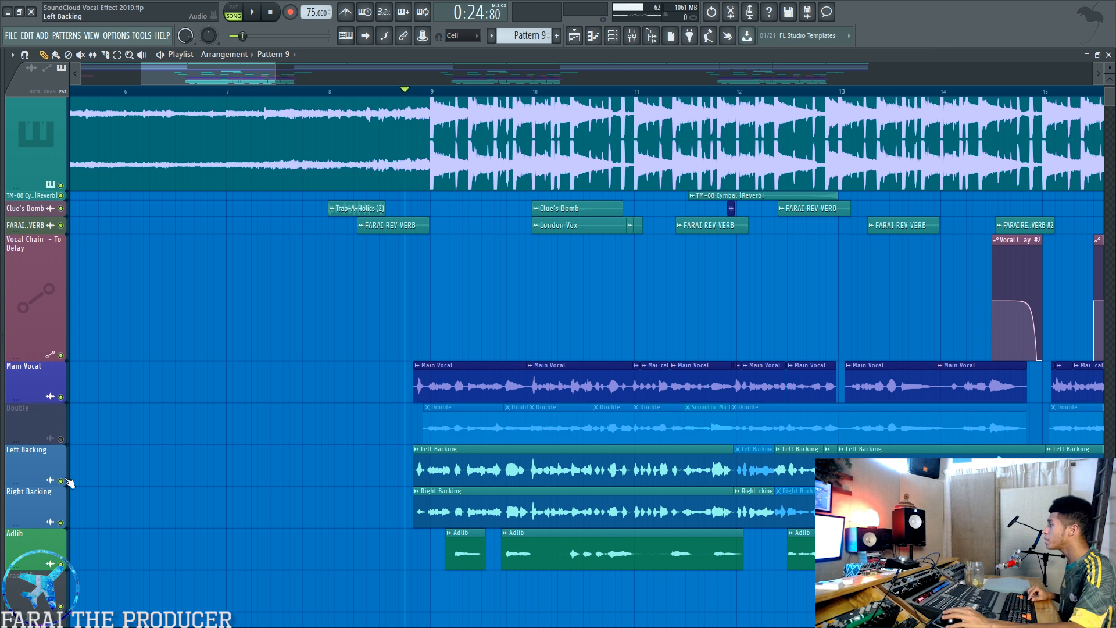
click(61, 481)
click(61, 523)
click(60, 564)
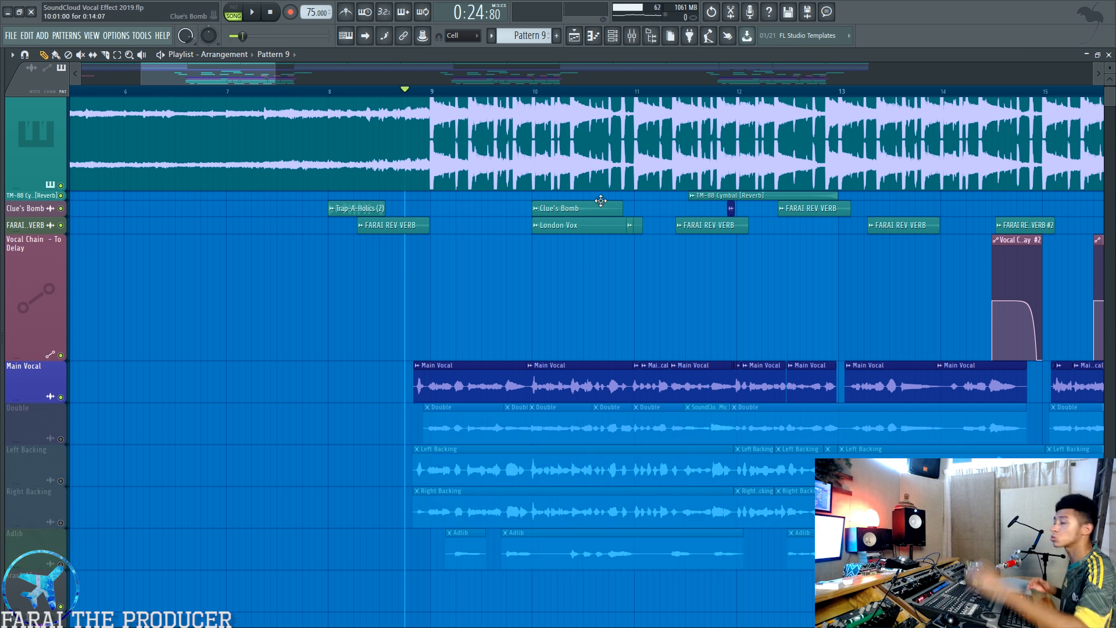
Play the main vocal over the beat, check the mixer levels, and stop playback from the playlist
key(space)
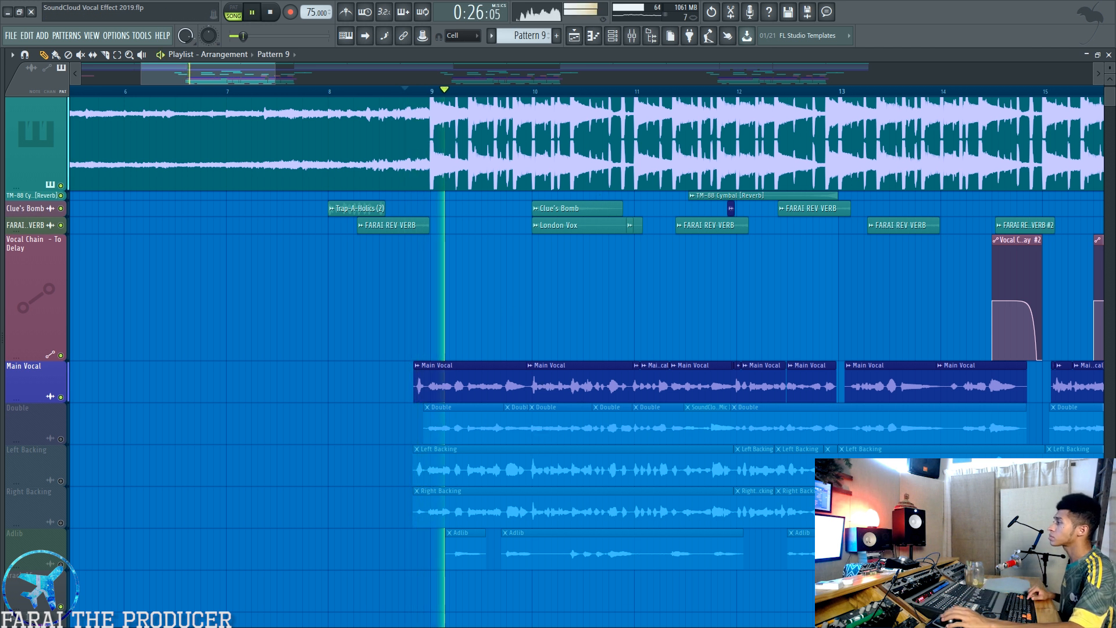
click(632, 36)
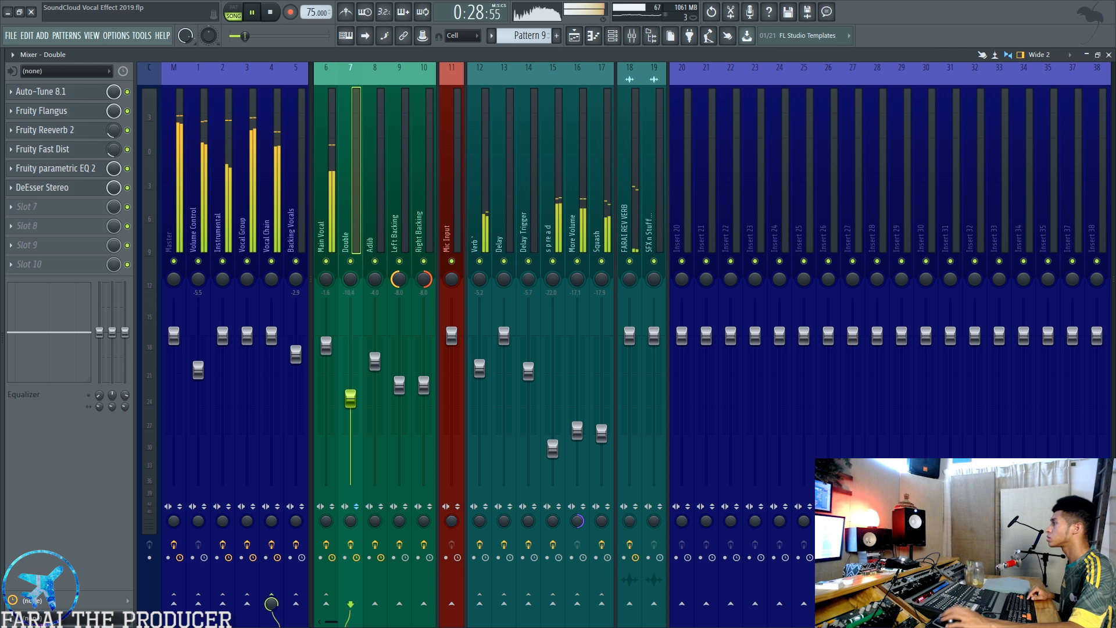
click(574, 36)
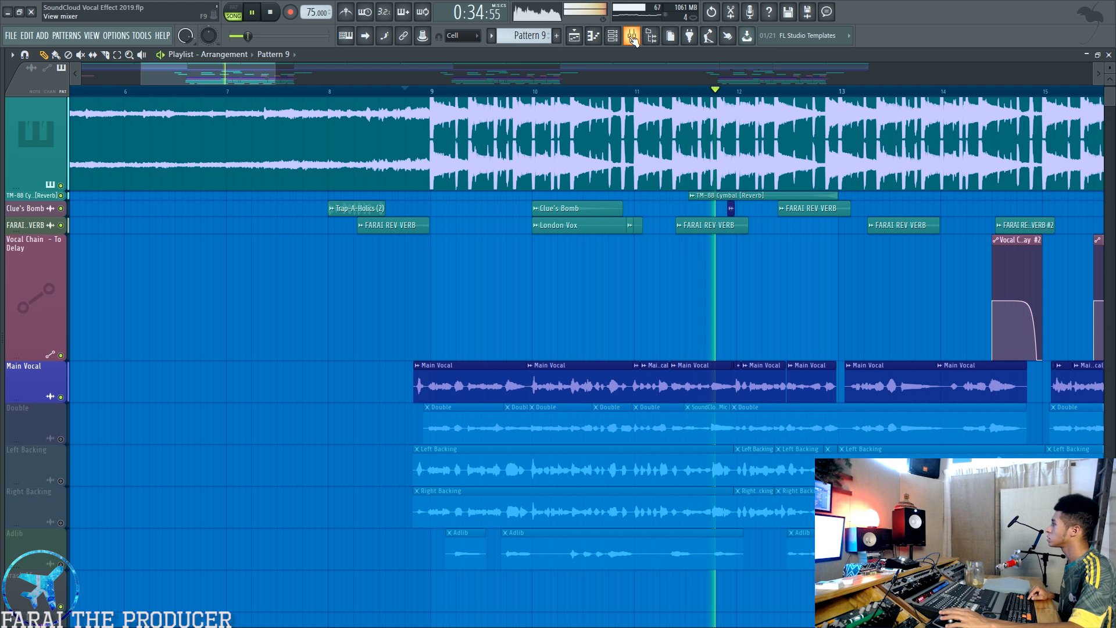
key(space)
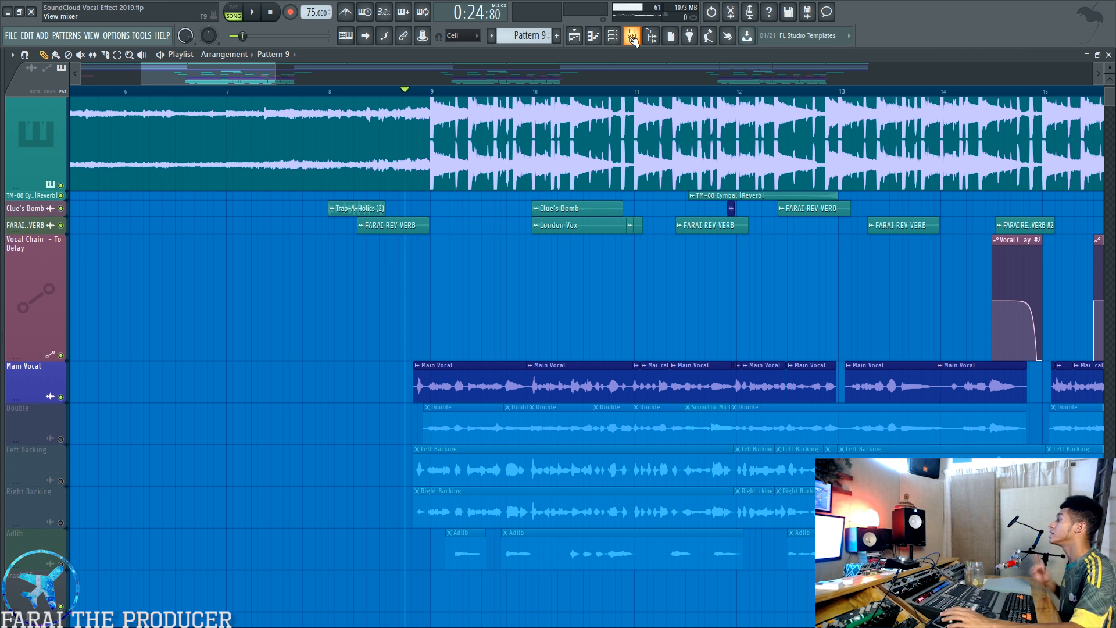
Compare the effect chains of the Main Vocal, Left Backing and Right Backing tracks in the mixer
click(632, 36)
click(333, 181)
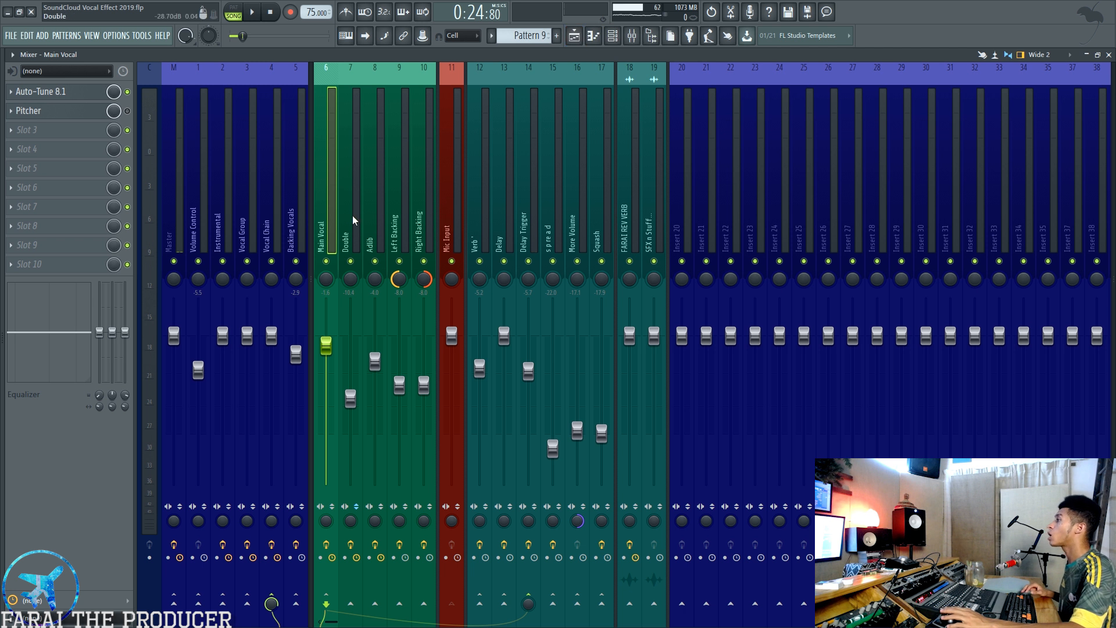
click(399, 210)
click(332, 211)
click(403, 213)
click(418, 217)
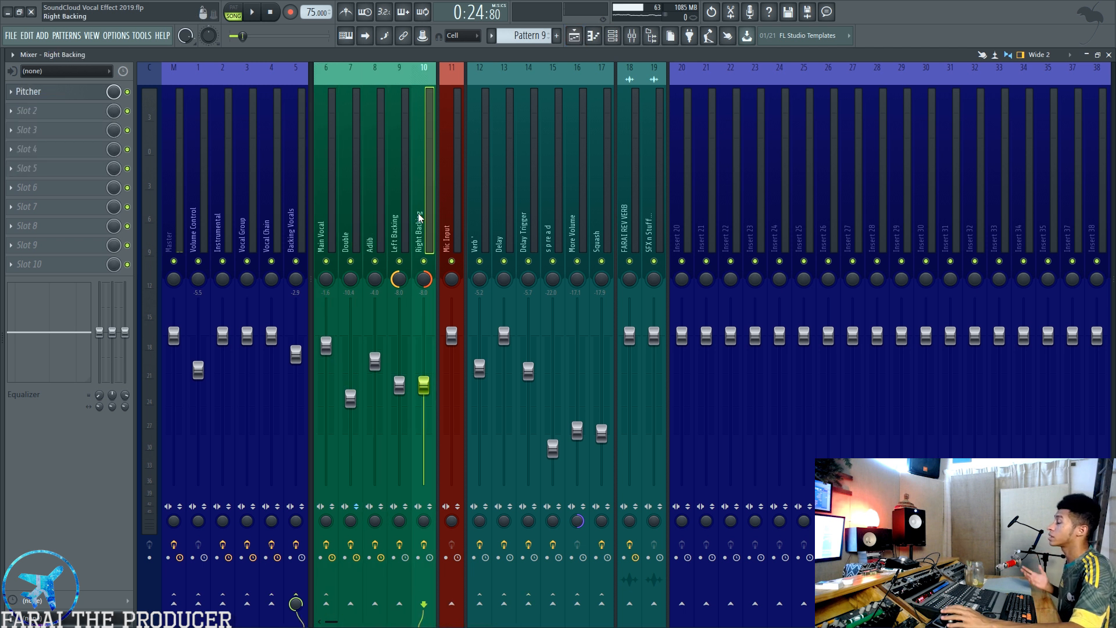
Examine the available audio input sources for the Mic Input mixer track without choosing one
click(447, 214)
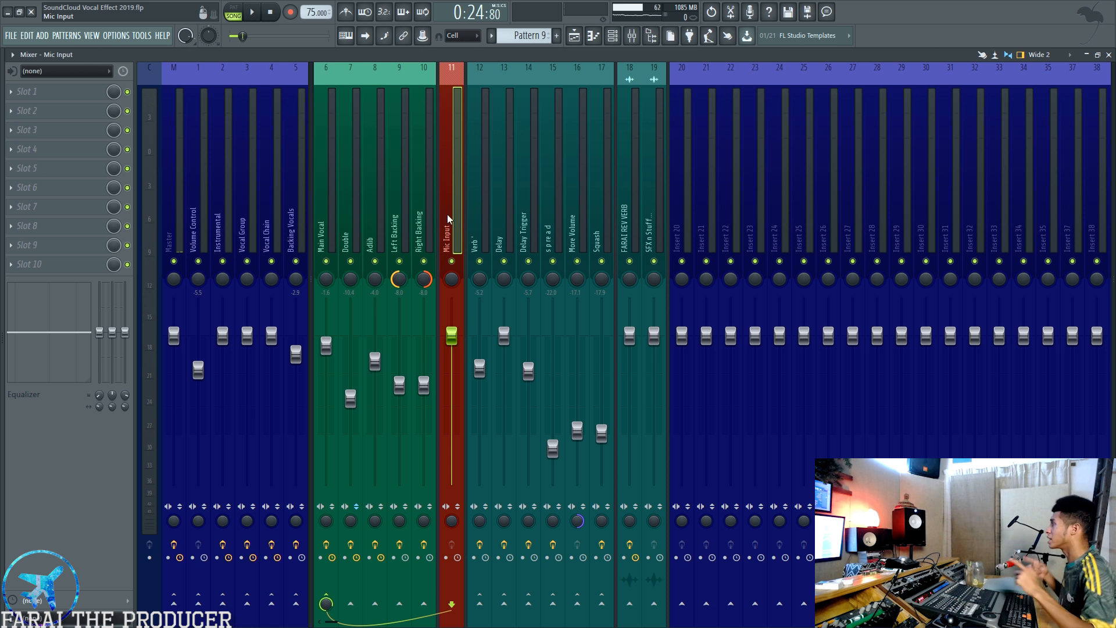
click(72, 71)
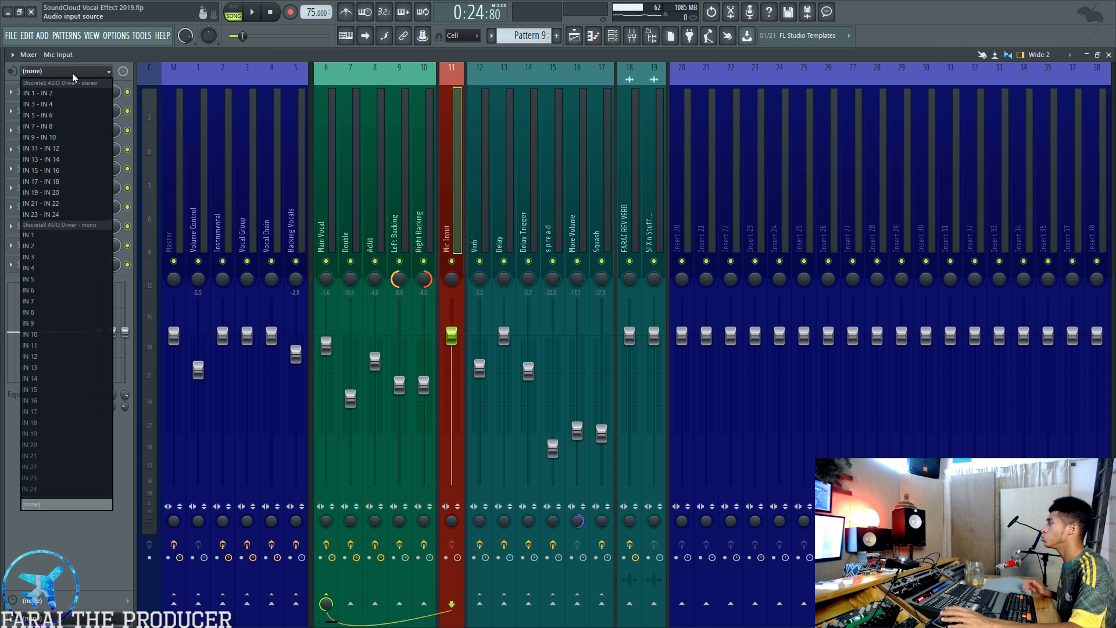
click(151, 238)
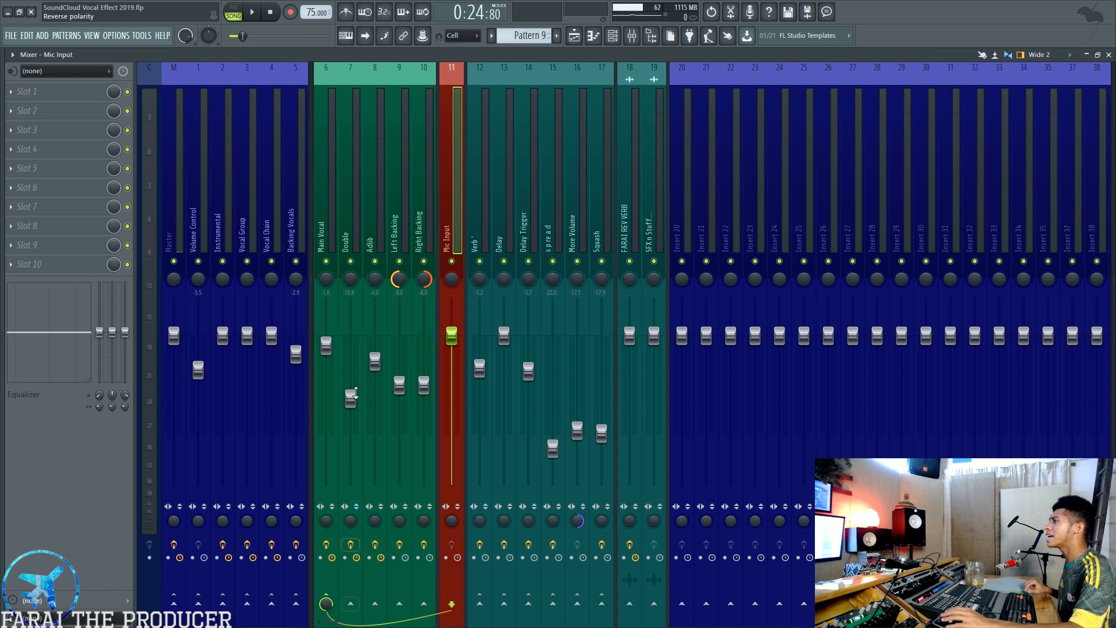
Compare the effect slots and routing of the Main Vocal and Mic Input mixer tracks
click(329, 201)
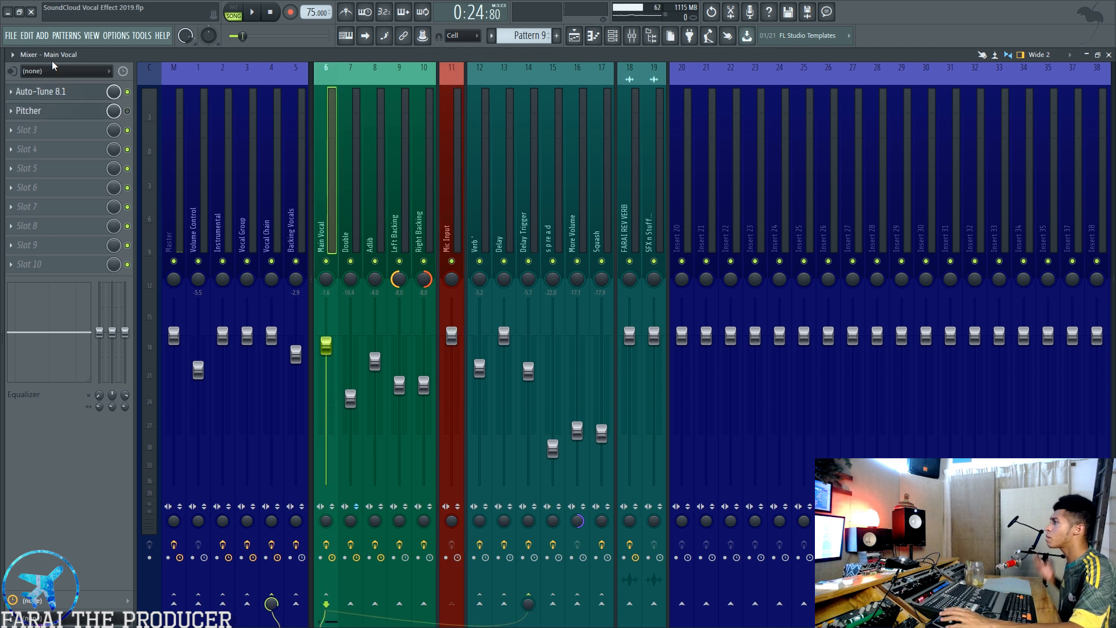
click(452, 219)
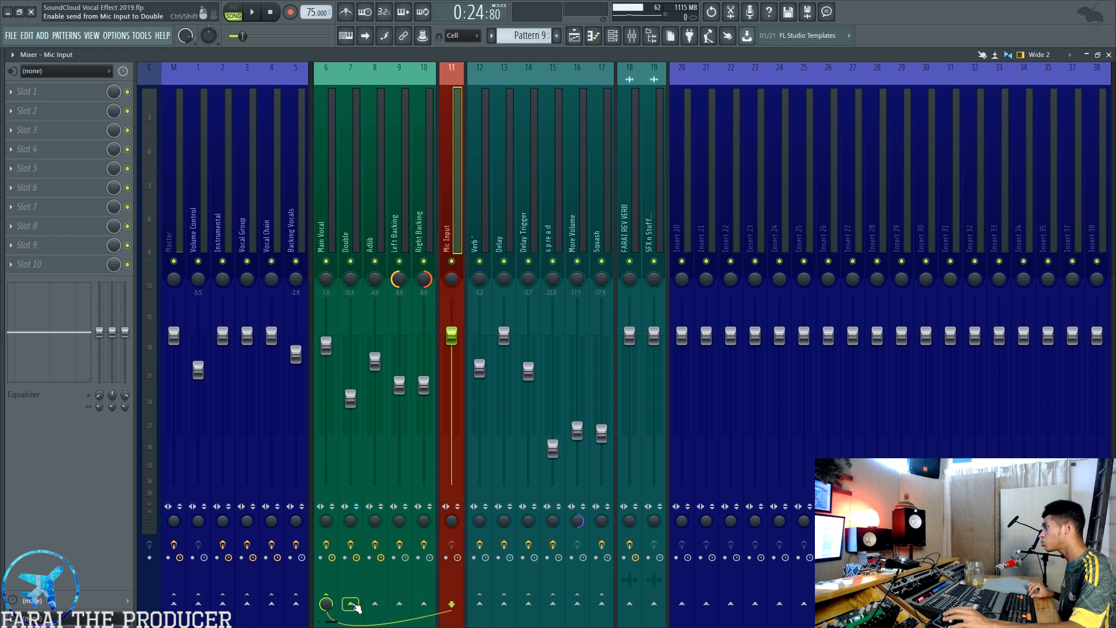
Add the Ctrl, Alt and Shift key modifiers to the main toolbar and leave toolbar editing
right_click(930, 14)
click(951, 31)
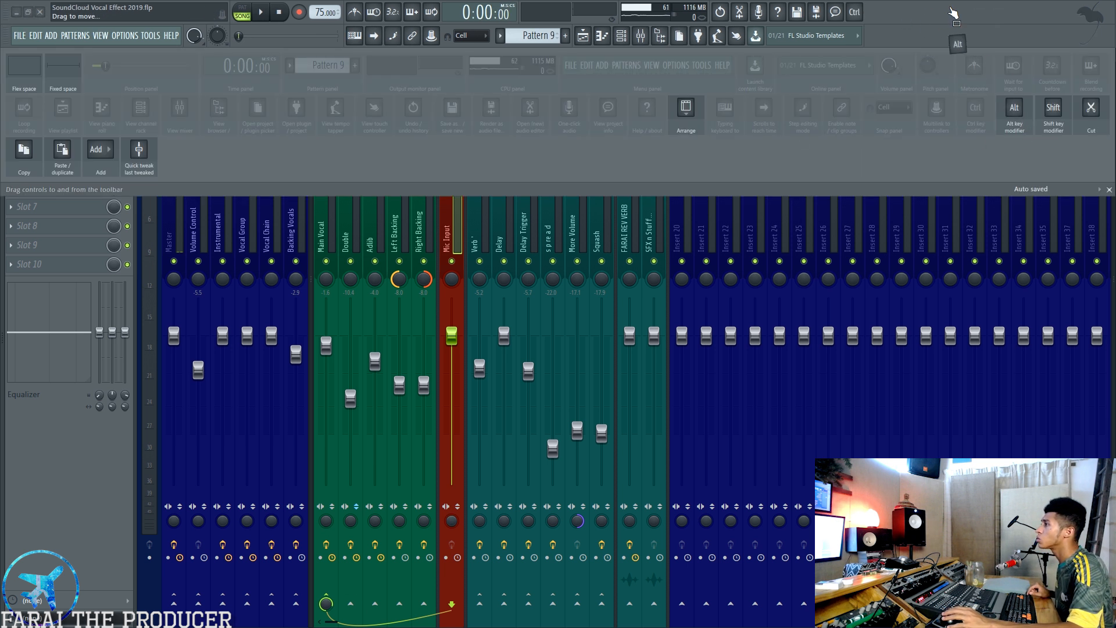
drag(966, 9, 965, 11)
drag(1093, 110, 939, 13)
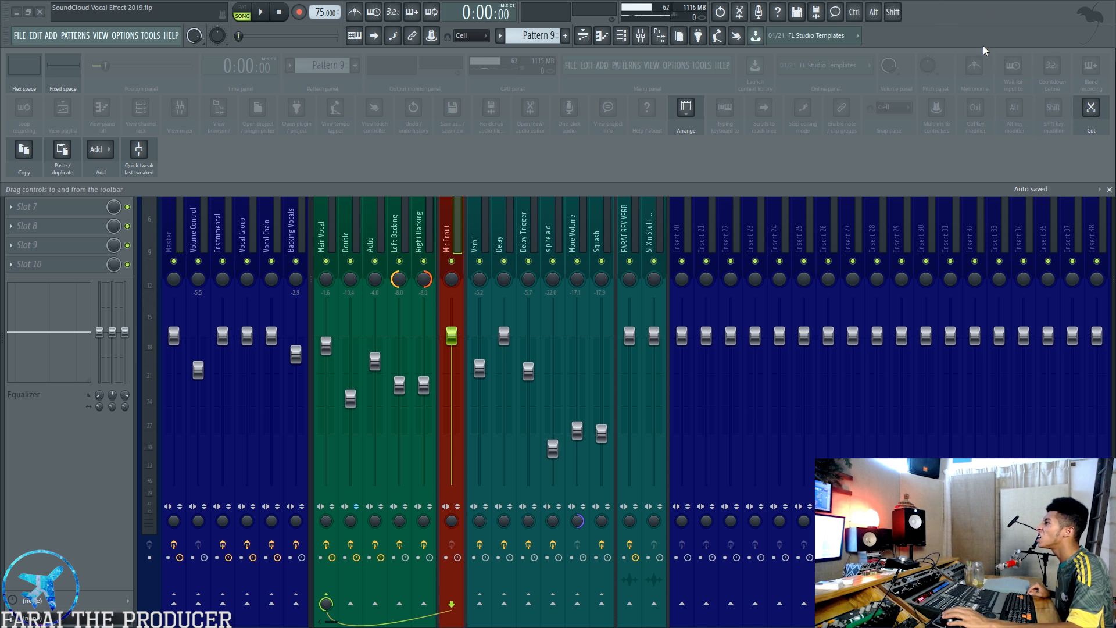
right_click(1054, 32)
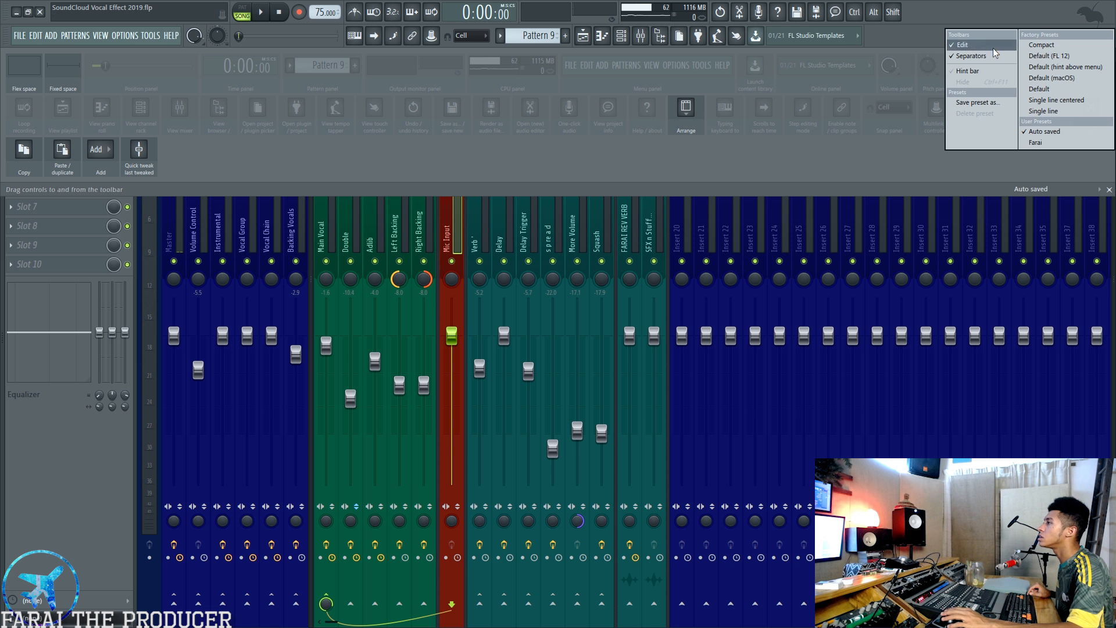
click(993, 48)
Try rerouting the Mic Input track to Right Backing and set its send back to Main Vocal
key(ctrl)
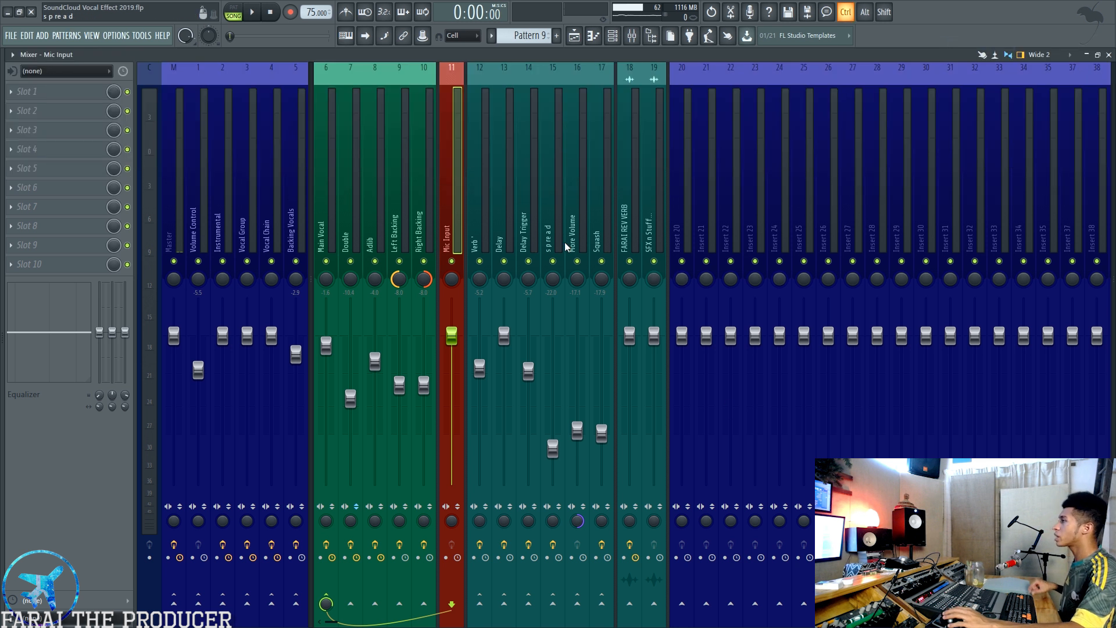
ctrl+click(424, 603)
ctrl+click(326, 604)
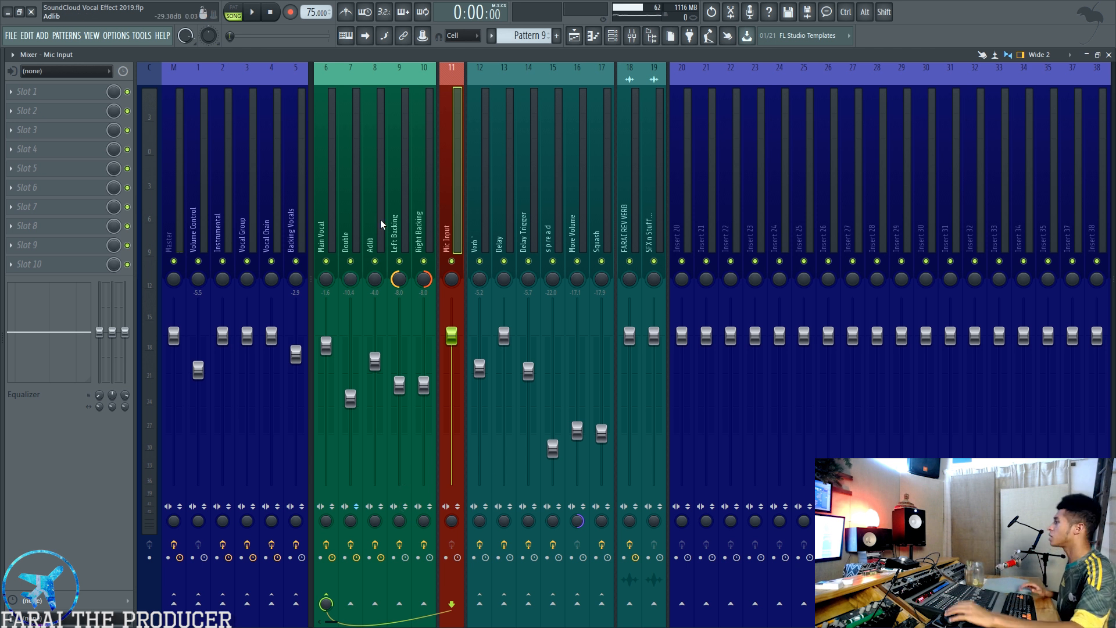
Compare the effect chains of the Double and Right Backing mixer tracks
click(339, 181)
click(359, 183)
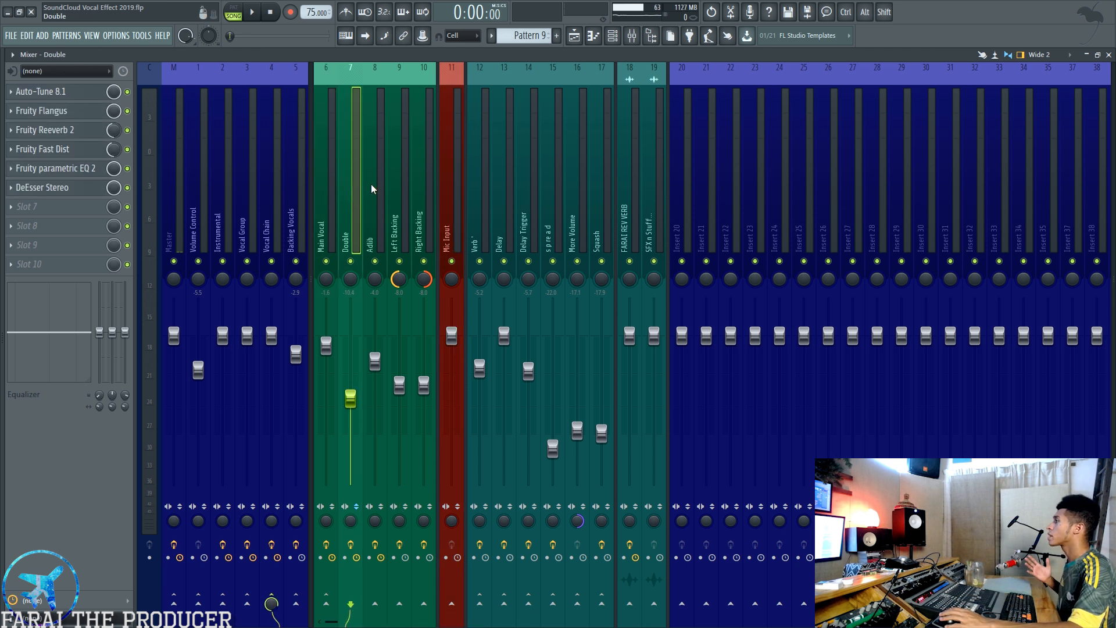
click(421, 182)
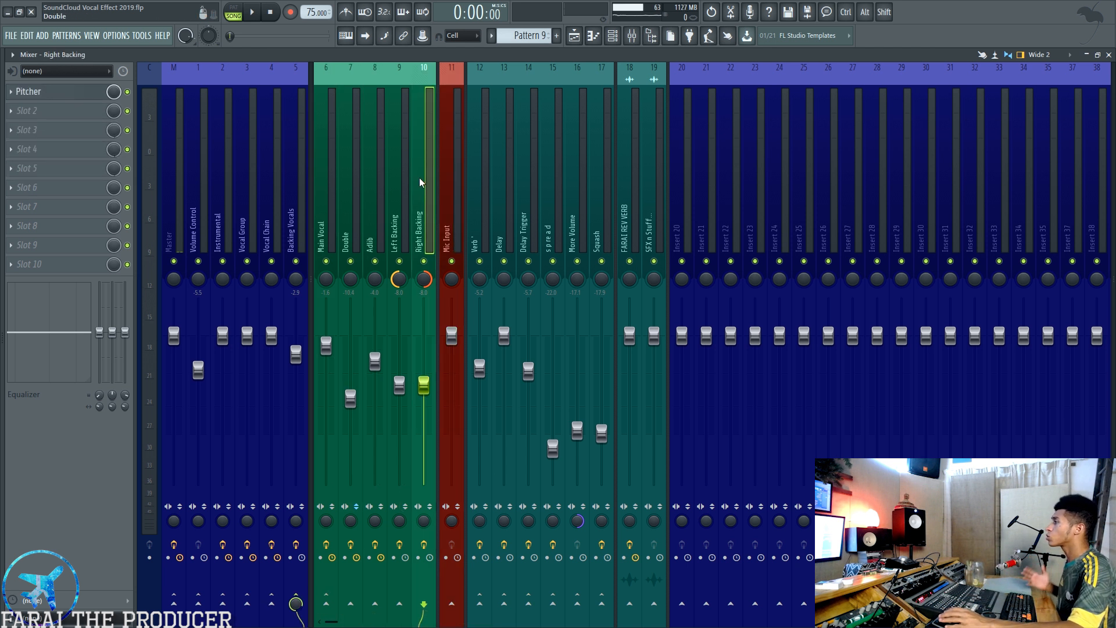
View the vocal clips in the playlist and return to the Main Vocal track's effect chain in the mixer
click(574, 35)
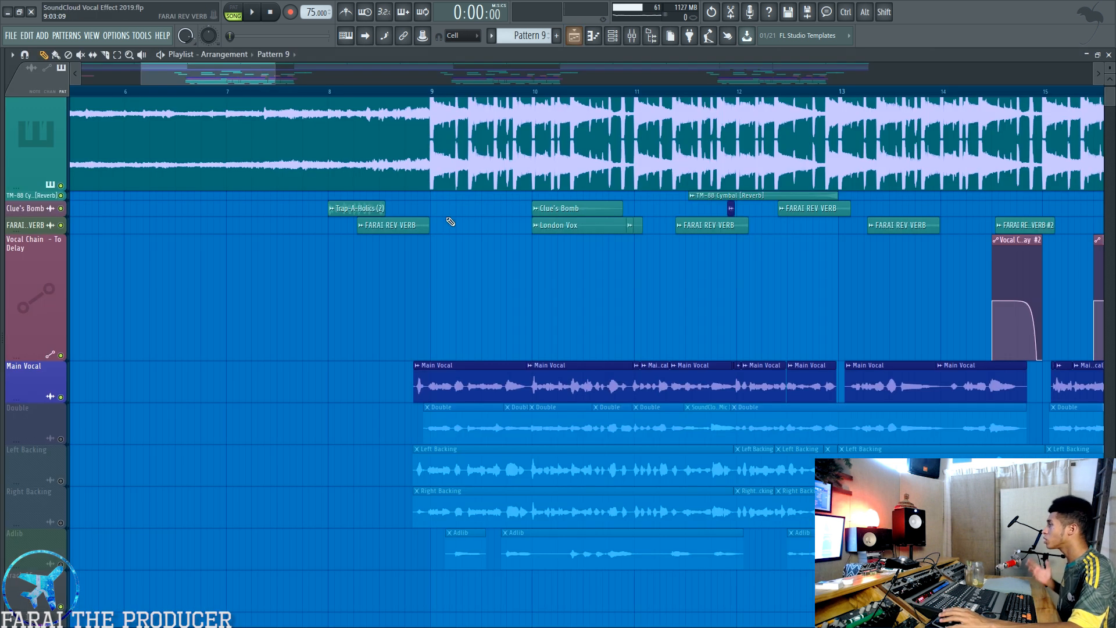
scroll(456, 326, down, 2)
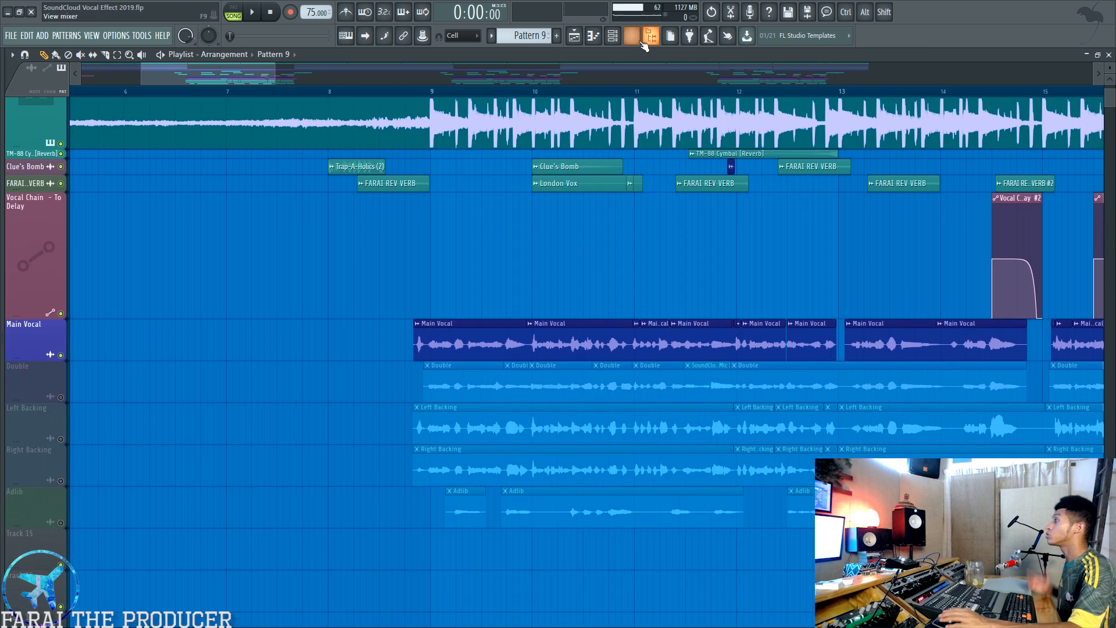
click(631, 35)
click(333, 179)
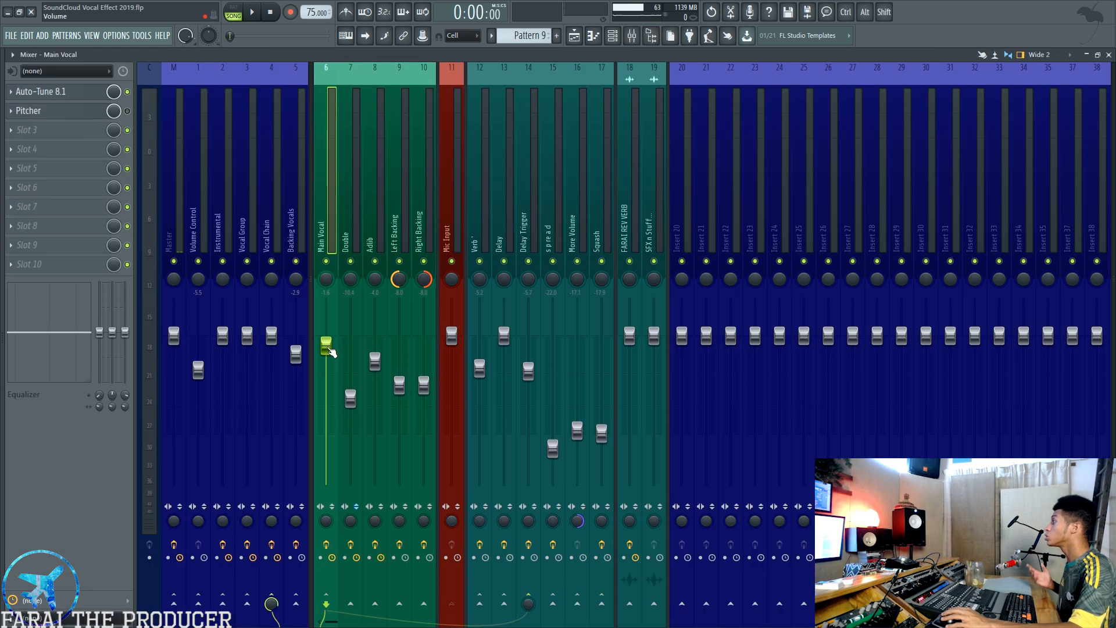
Mute the Main Vocal playlist track and unmute the Double track
click(594, 36)
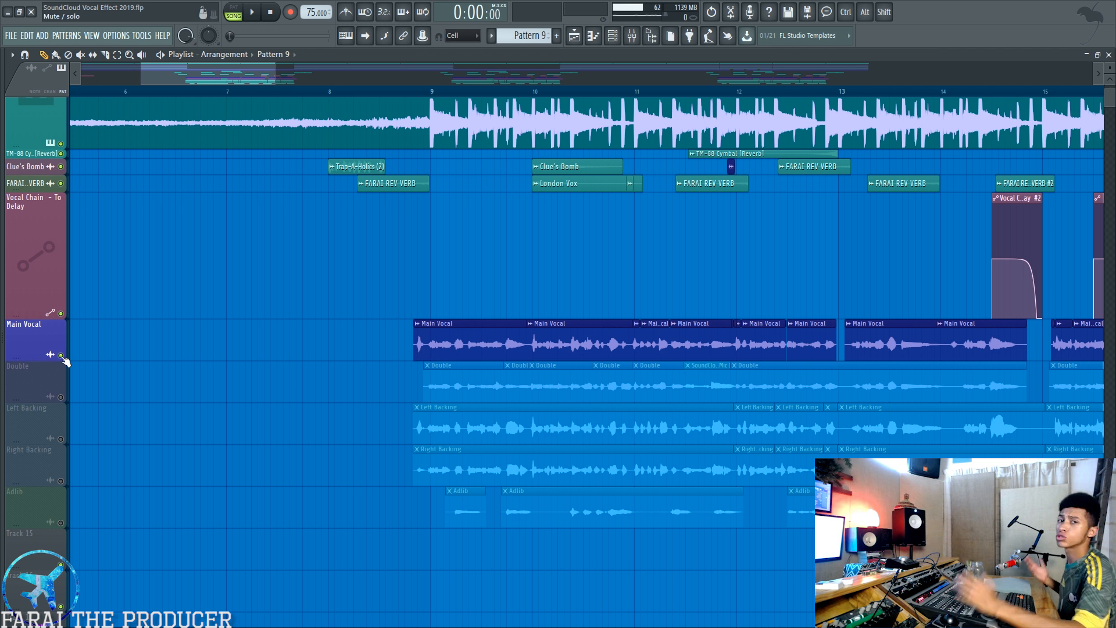
click(61, 355)
click(61, 398)
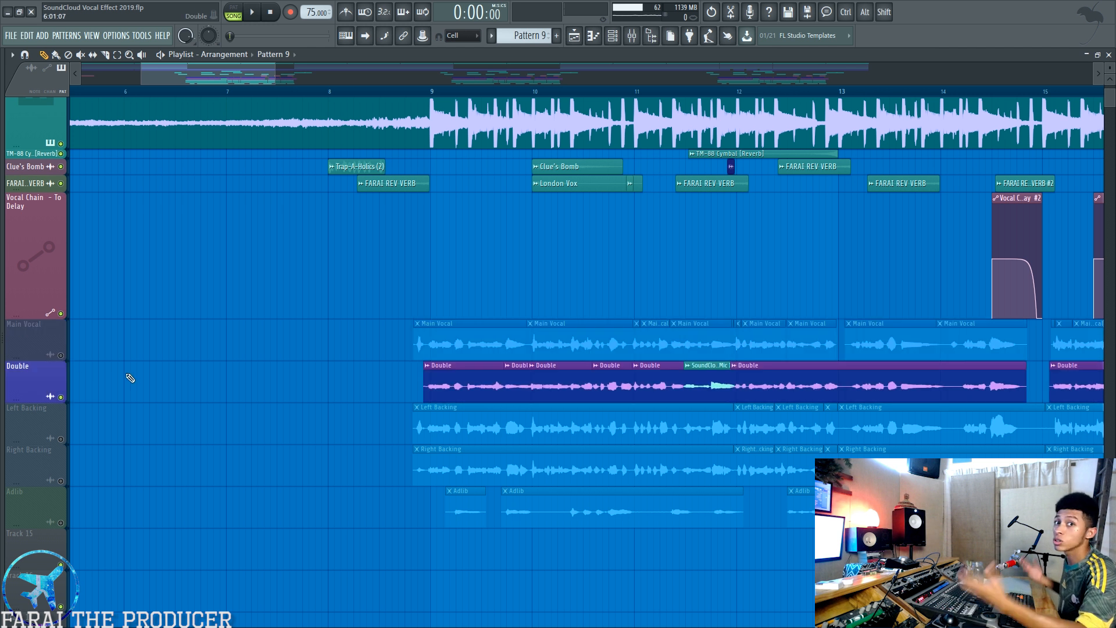
Play the Double vocal over the beat from bar 8 and show its mixer track
click(329, 92)
drag(239, 75, 253, 75)
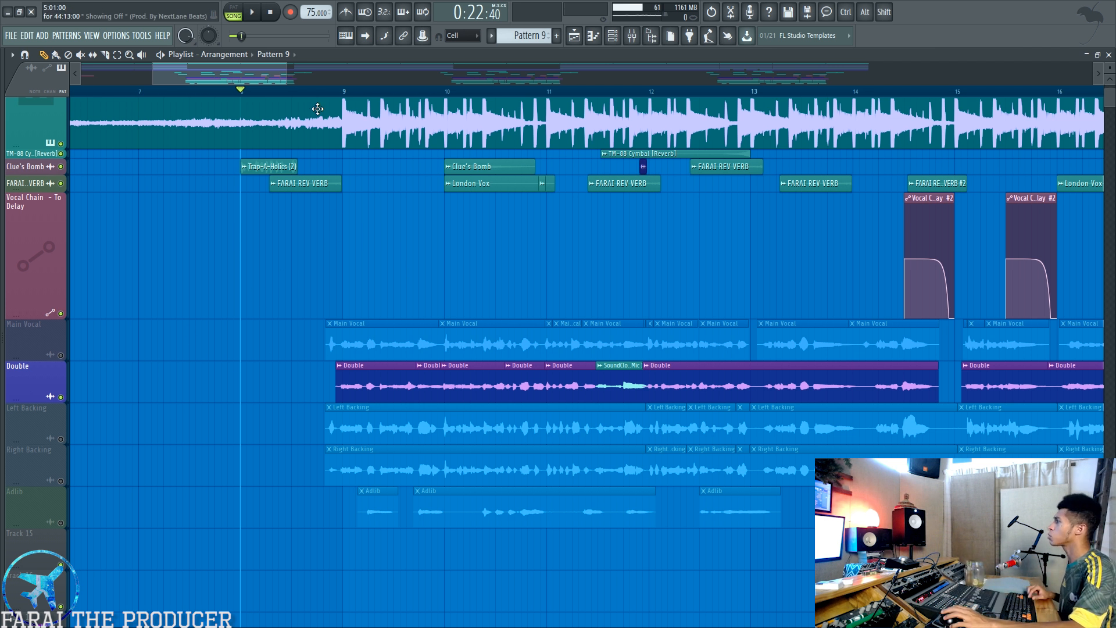
drag(253, 75, 258, 76)
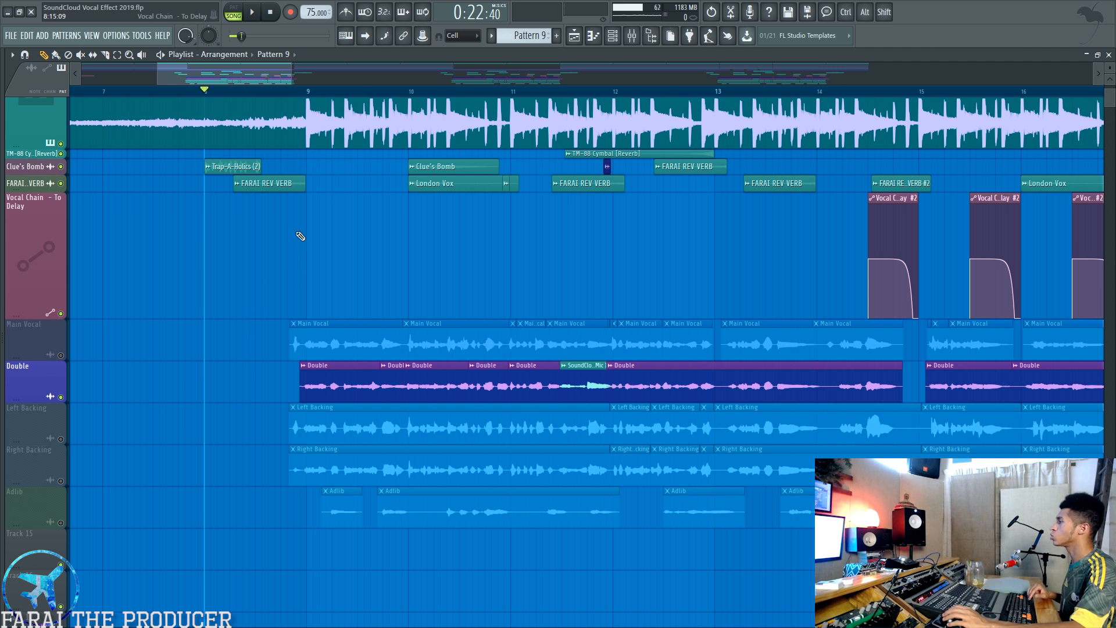
key(space)
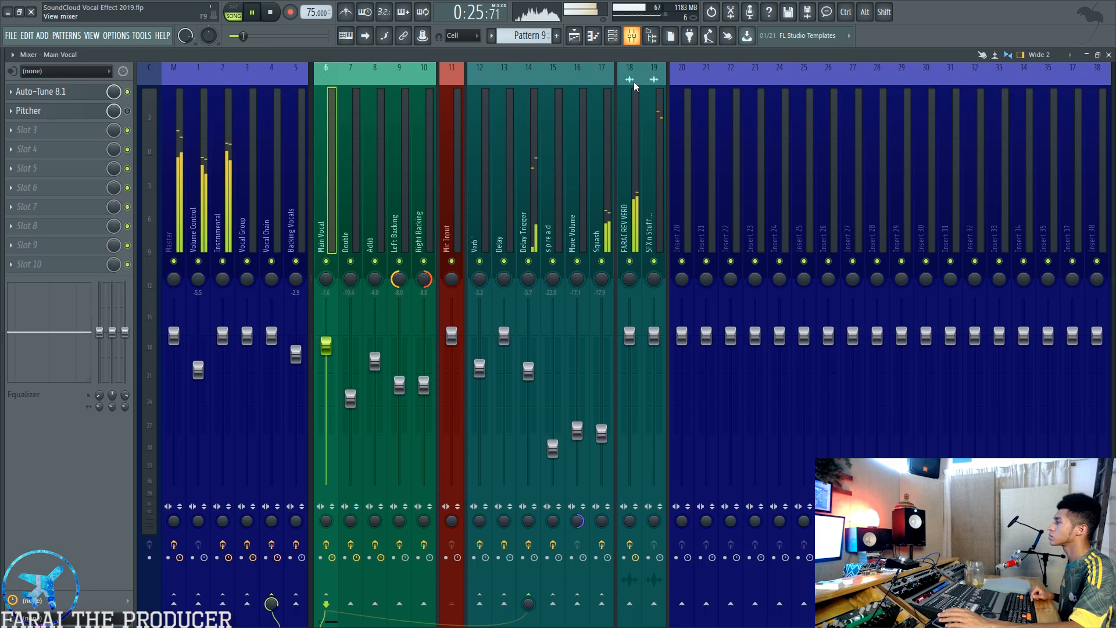
click(634, 37)
click(355, 141)
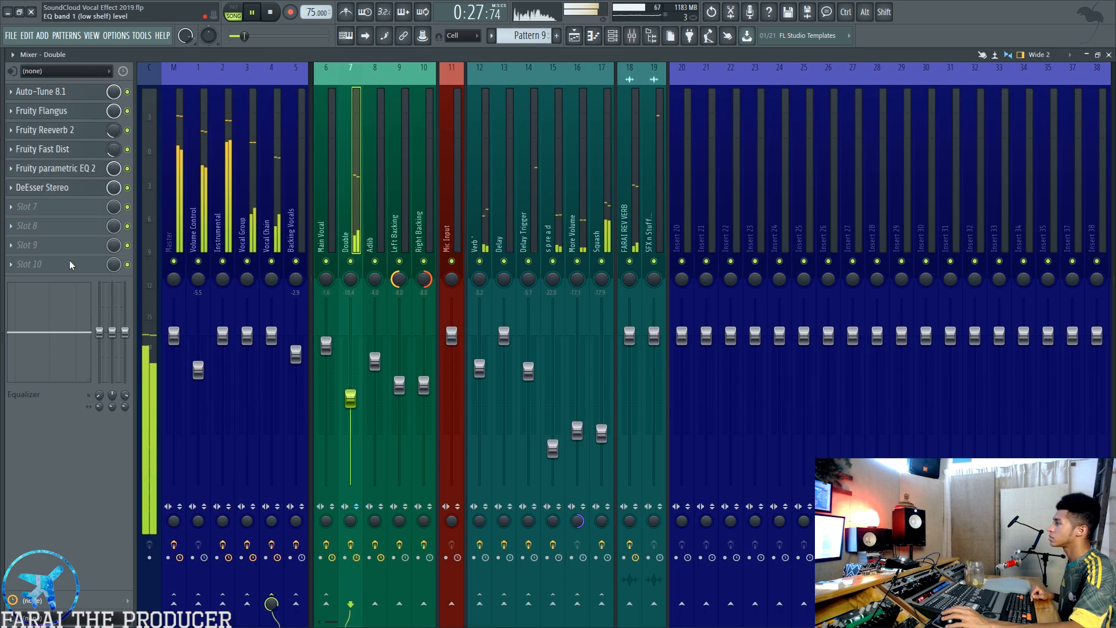
Examine the Double track's Fruity Flangus, Reeverb 2, Fast Dist, Parametric EQ 2 and DeEsser Stereo settings during playback, and close their windows
click(75, 110)
click(75, 129)
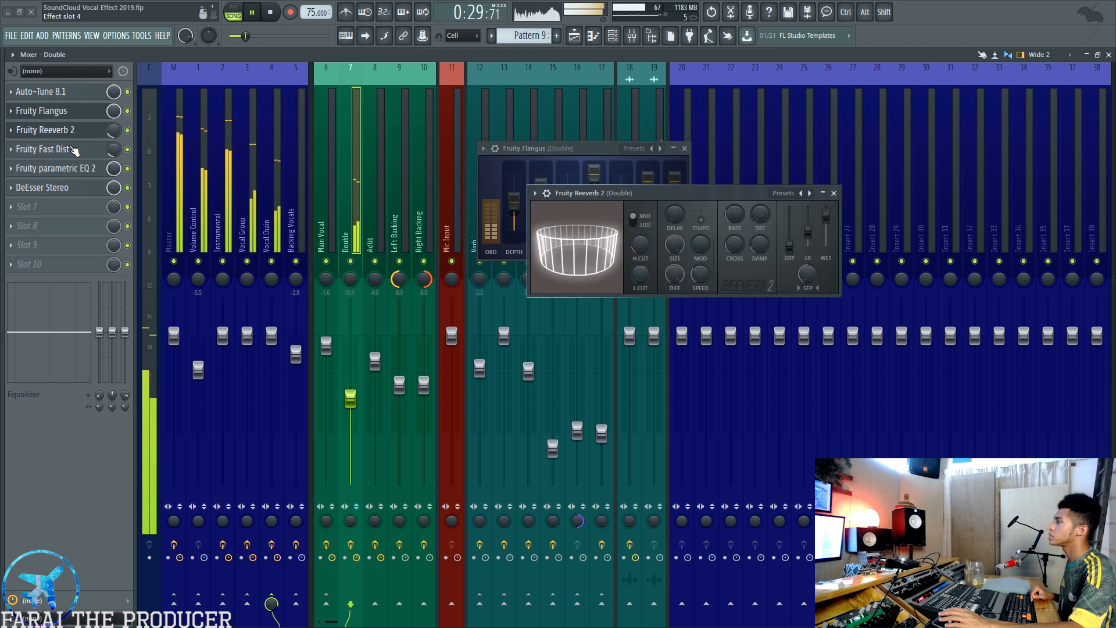
click(73, 149)
click(69, 168)
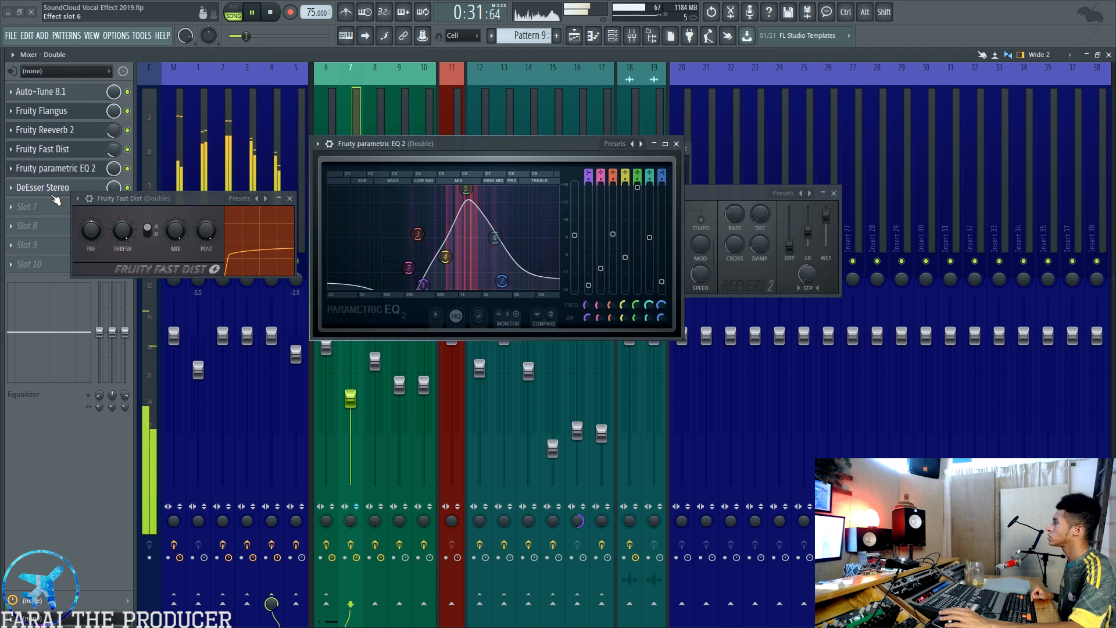
click(66, 187)
click(682, 186)
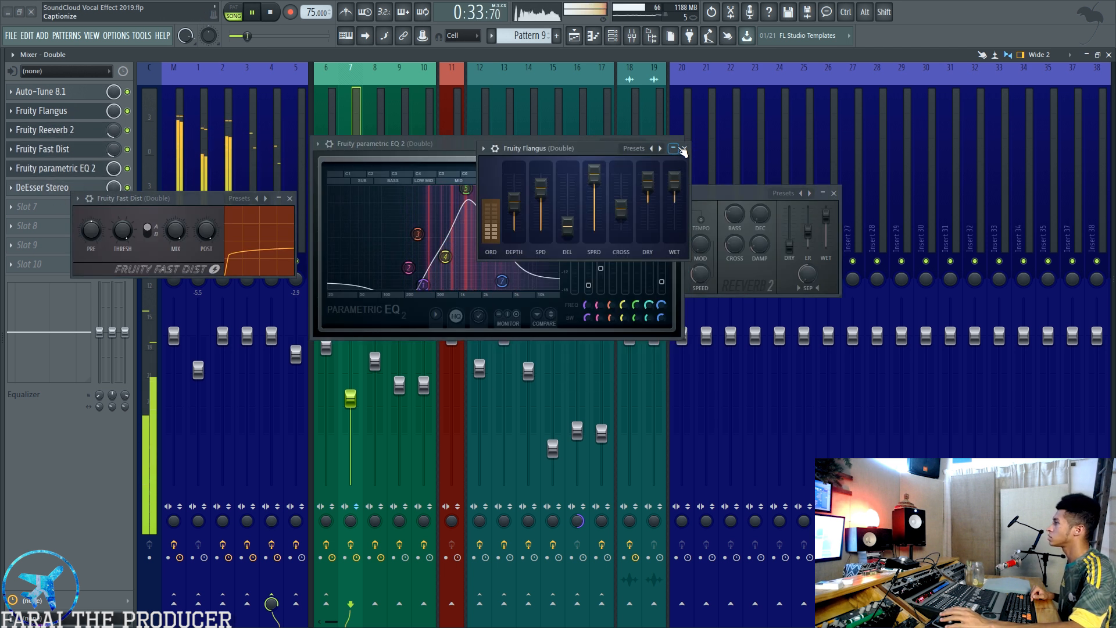
click(684, 149)
click(674, 144)
click(834, 193)
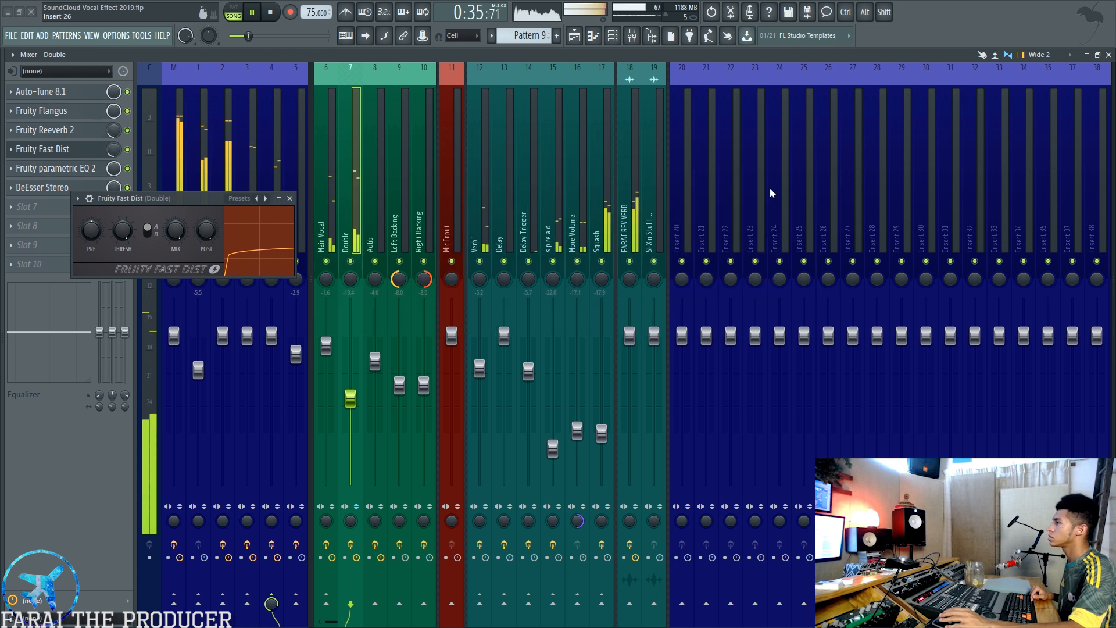
click(279, 198)
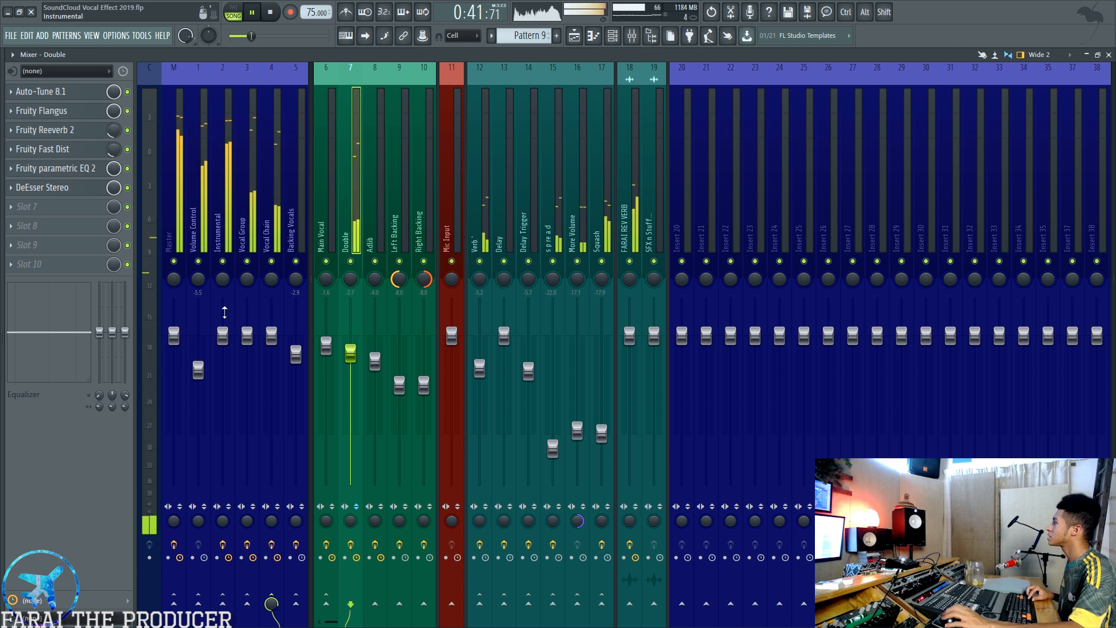
Stop playback and undo the last volume change on the Double mixer track
key(space)
key(ctrl+z)
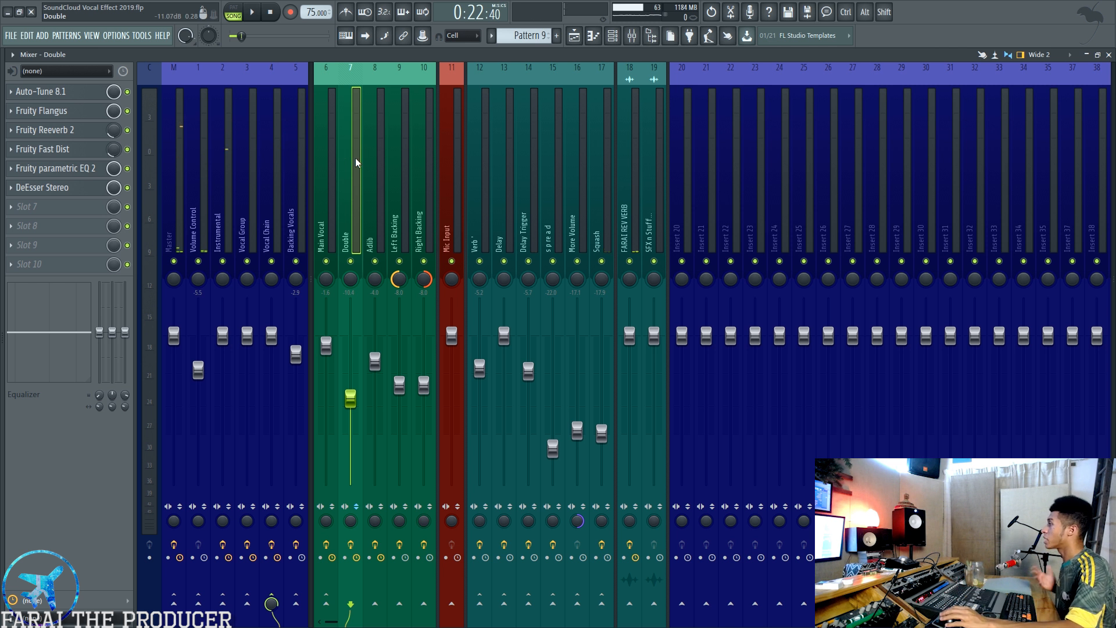
Review the Double track's Fruity Flangus, Fruity Reeverb 2 and Fruity Fast Dist effects one after another, closing each one
click(82, 111)
click(82, 114)
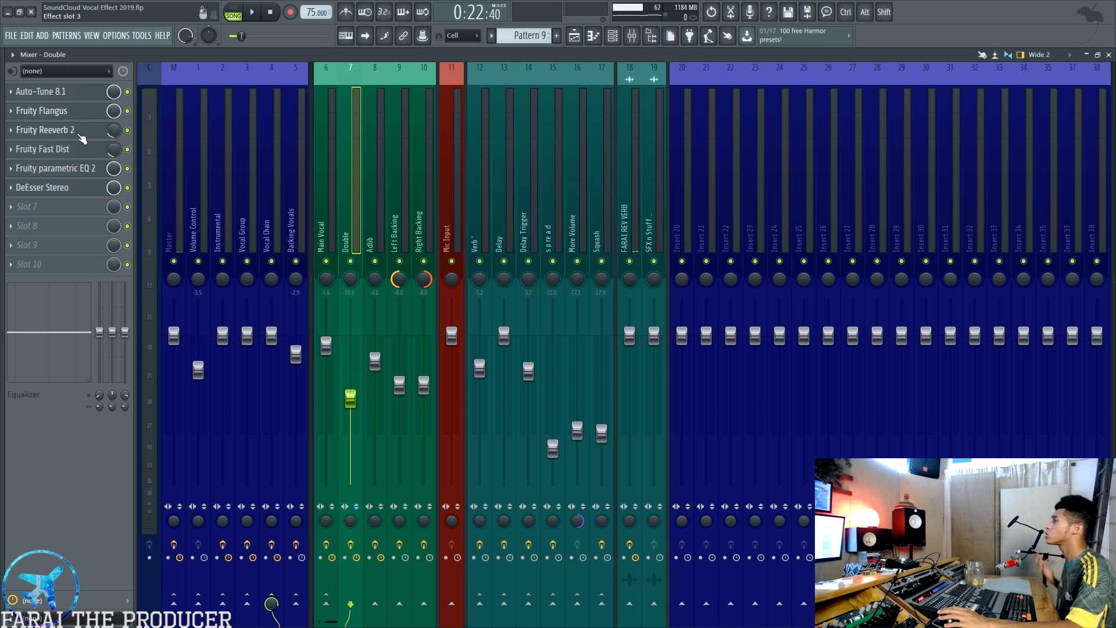
click(80, 133)
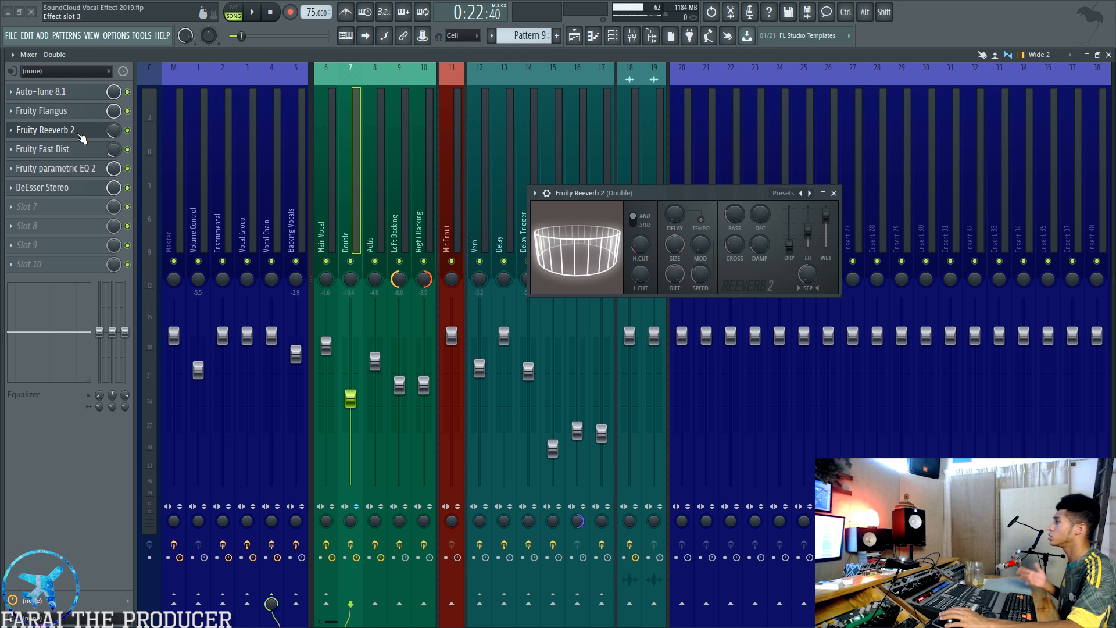
click(81, 134)
click(72, 153)
click(72, 153)
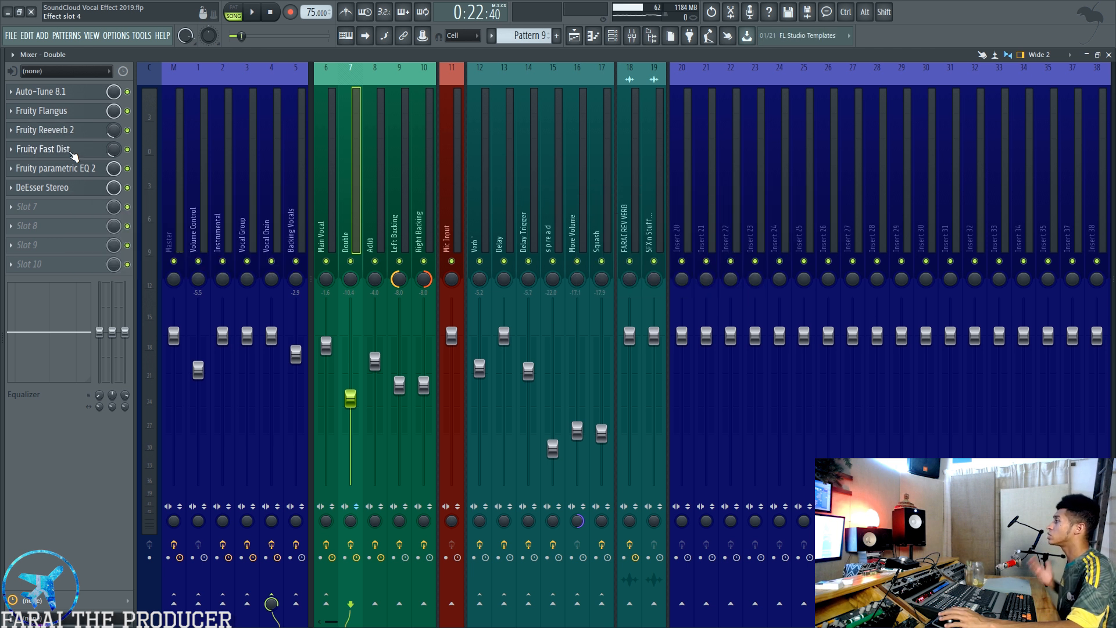
Examine the Double track's Parametric EQ 2 curve alongside its Fast Dist settings, and close both plugins
click(80, 169)
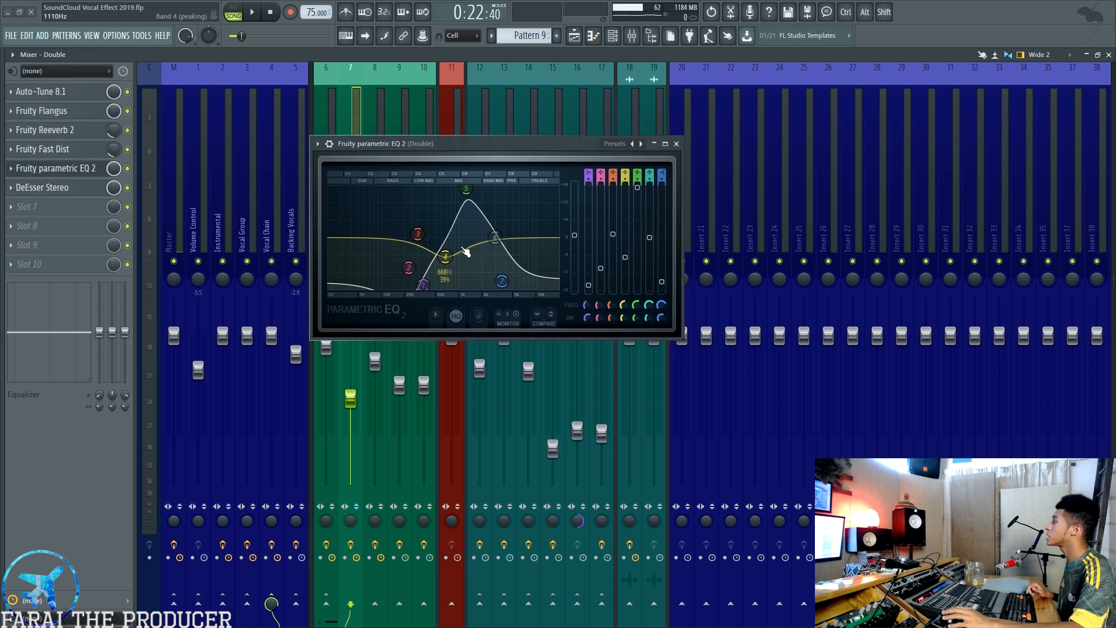
click(67, 150)
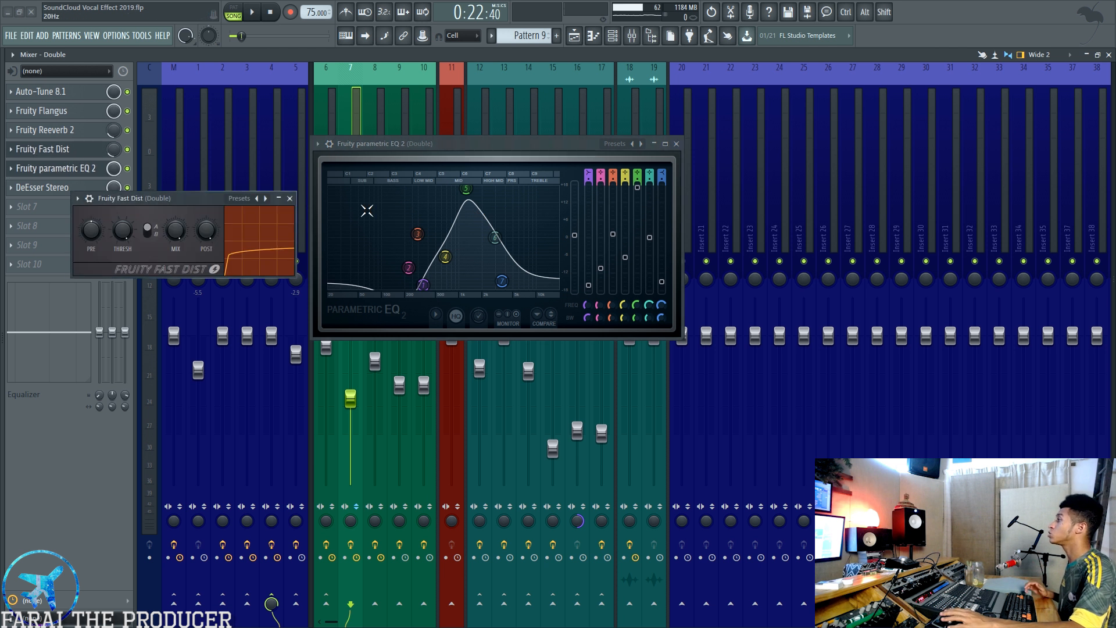
click(290, 198)
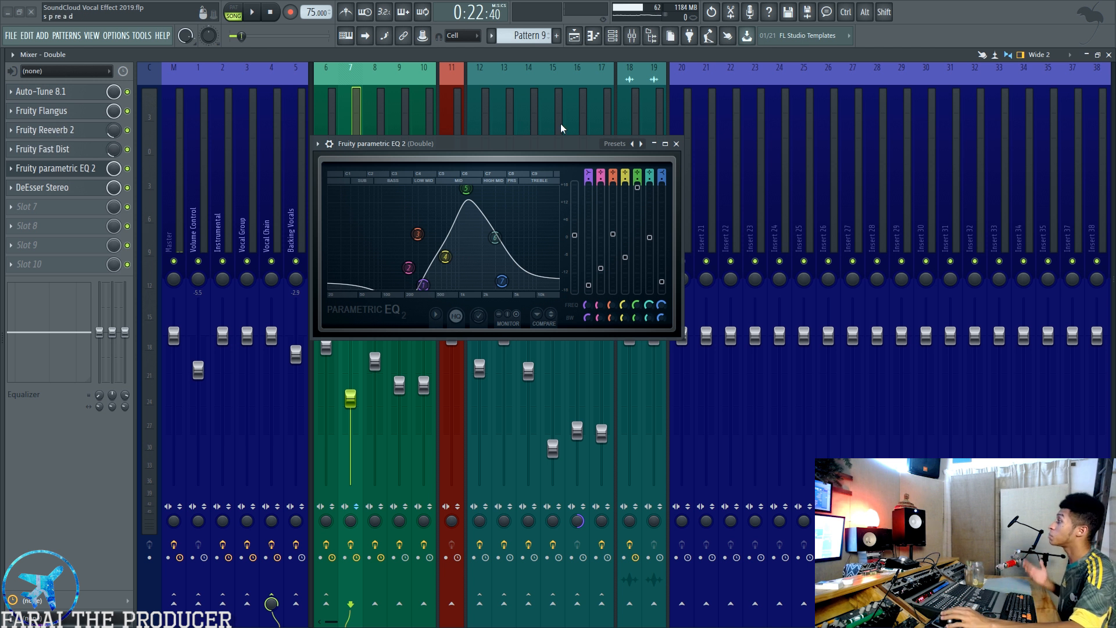
click(676, 144)
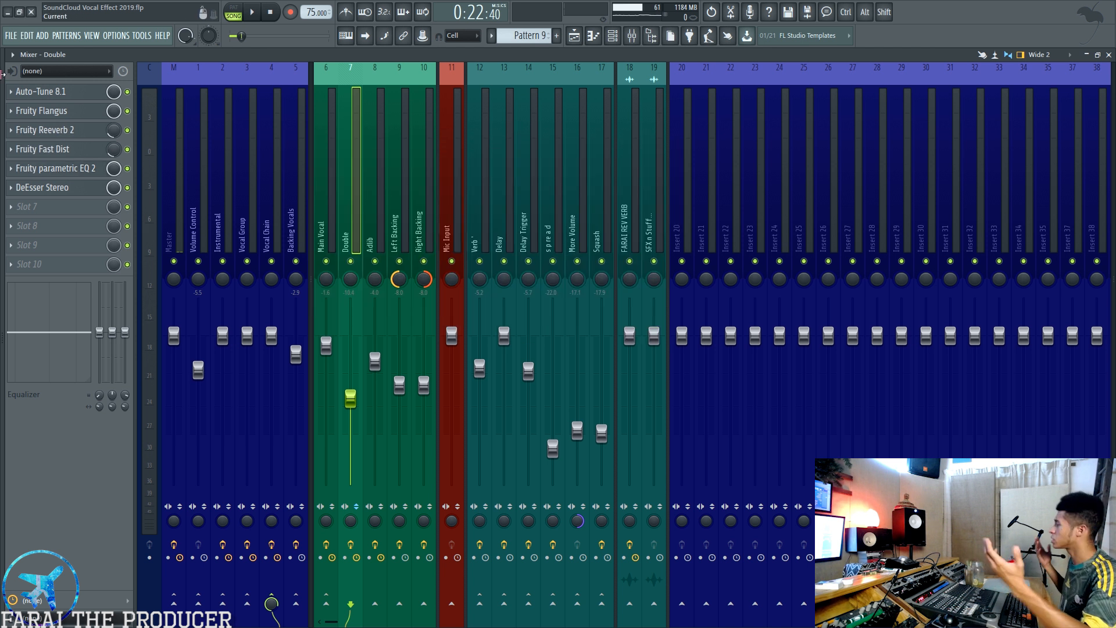
Open the Double track's DeEsser Stereo, show the Adlib track's effect chain and briefly play the song
click(71, 189)
click(369, 180)
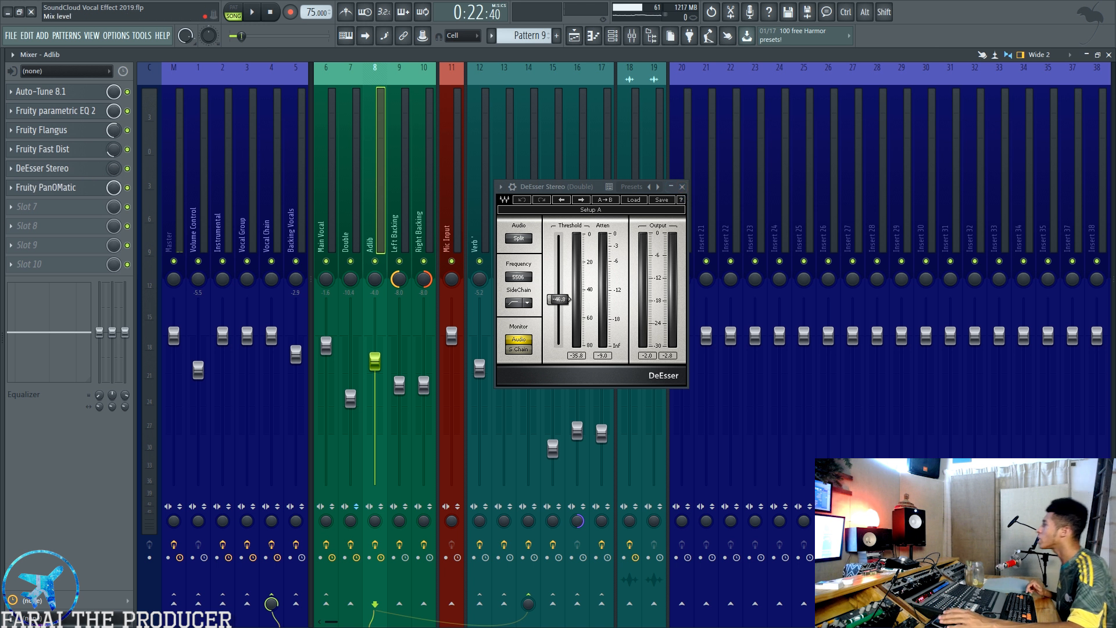
key(space)
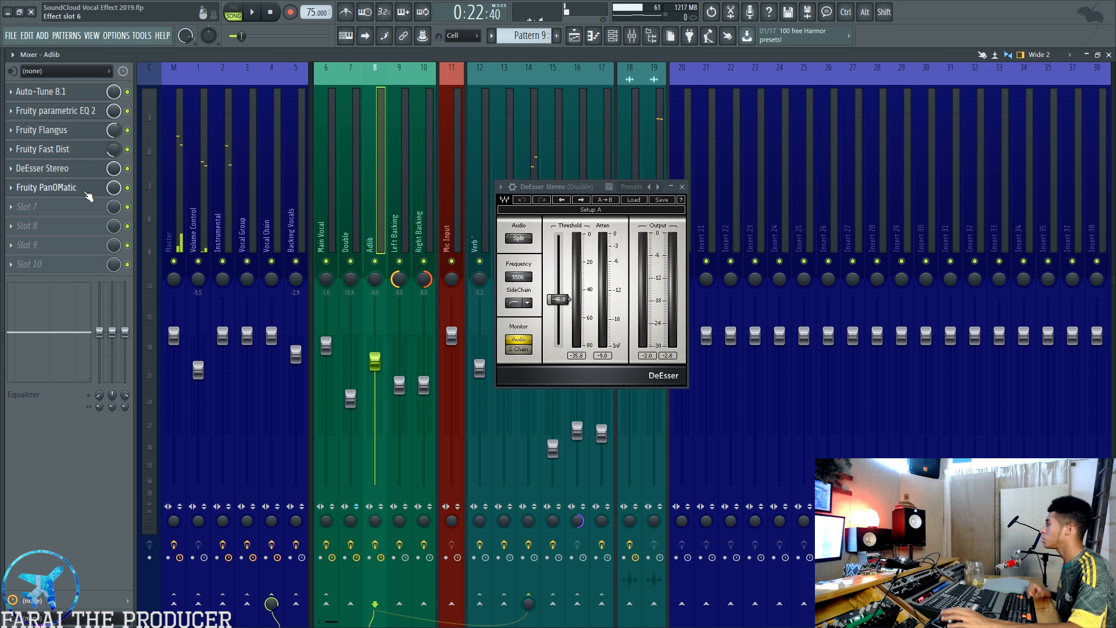
Return to the Double mixer track and review its DeEsser Stereo settings
click(352, 187)
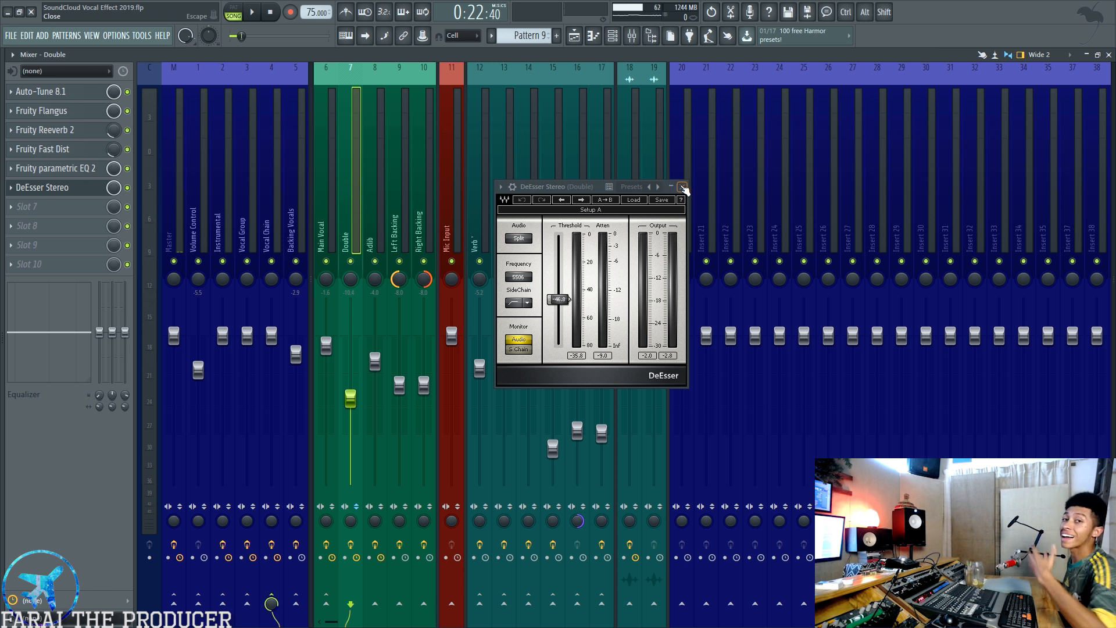
click(54, 187)
click(54, 187)
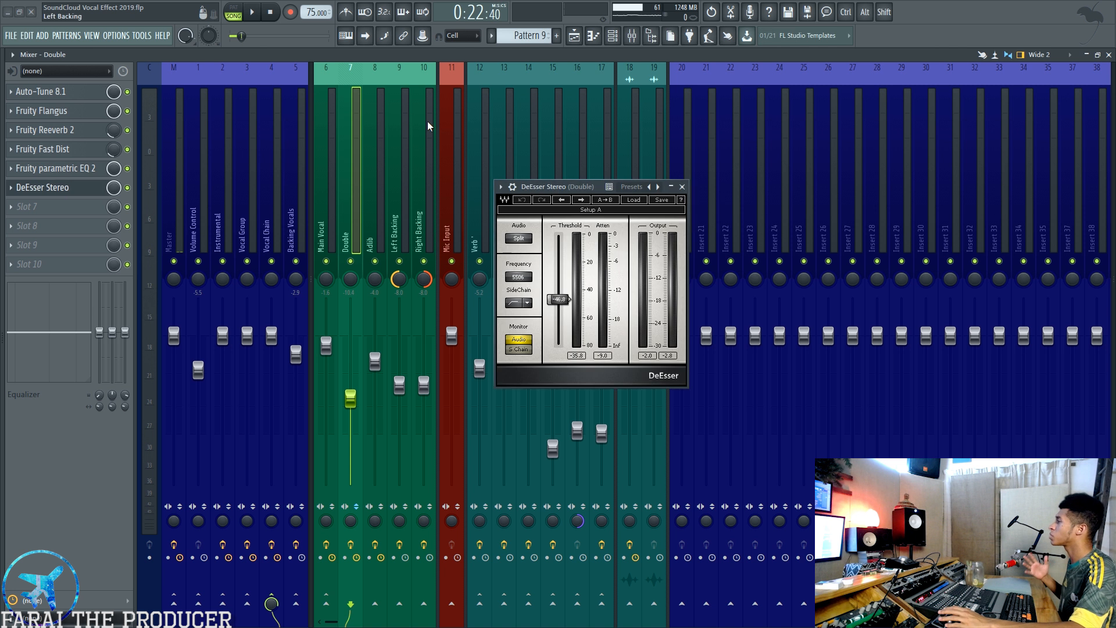
Close the Double track's DeEsser Stereo and bring up the playlist
drag(577, 187, 463, 167)
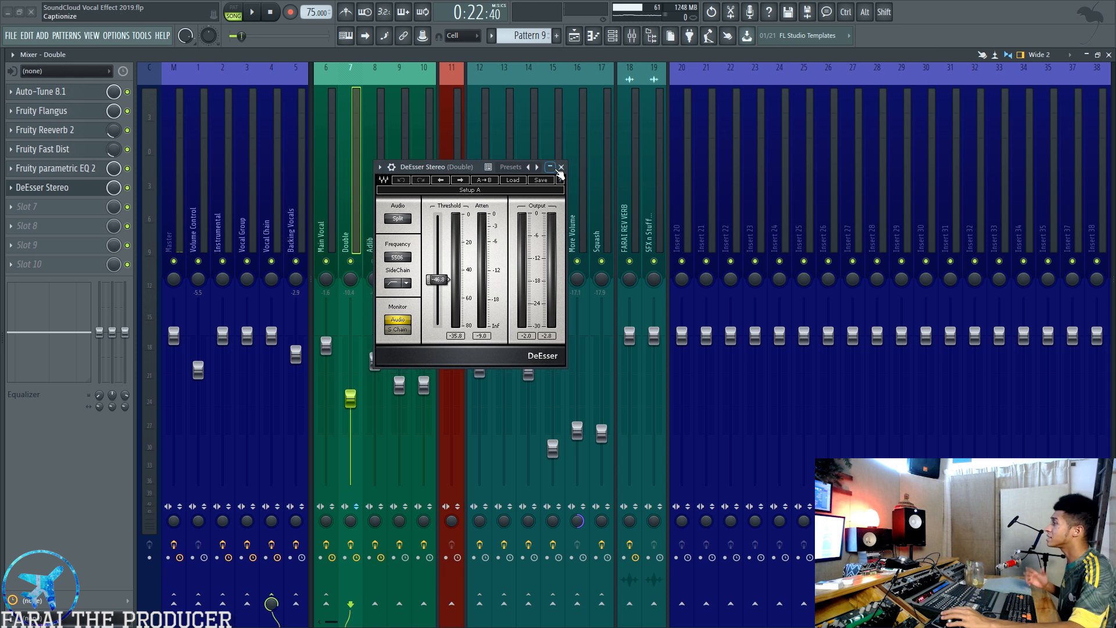
click(561, 167)
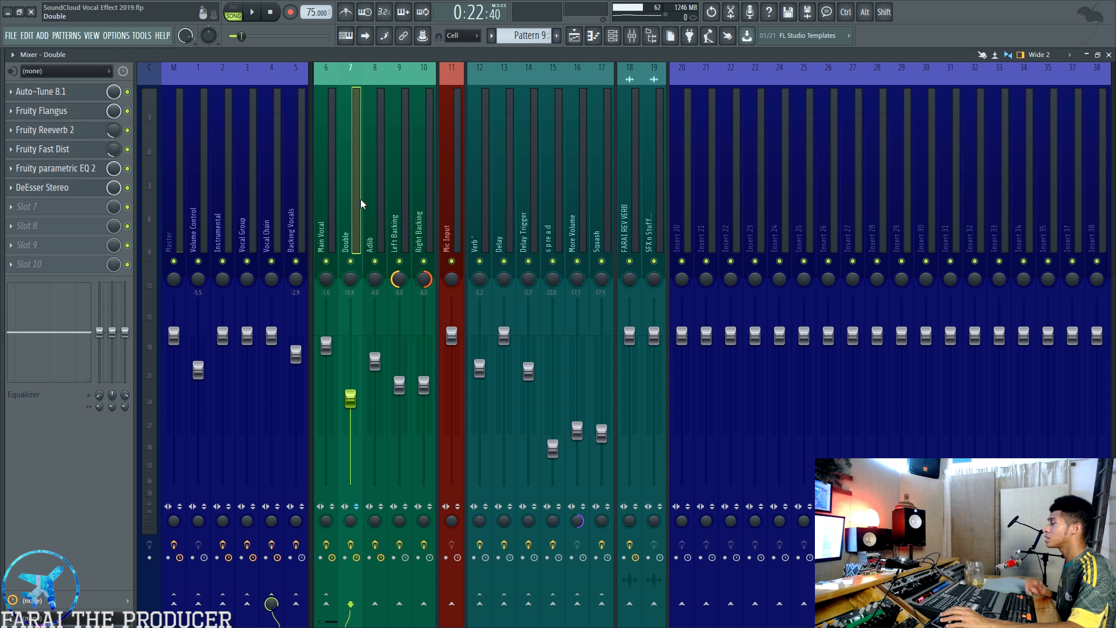
click(574, 37)
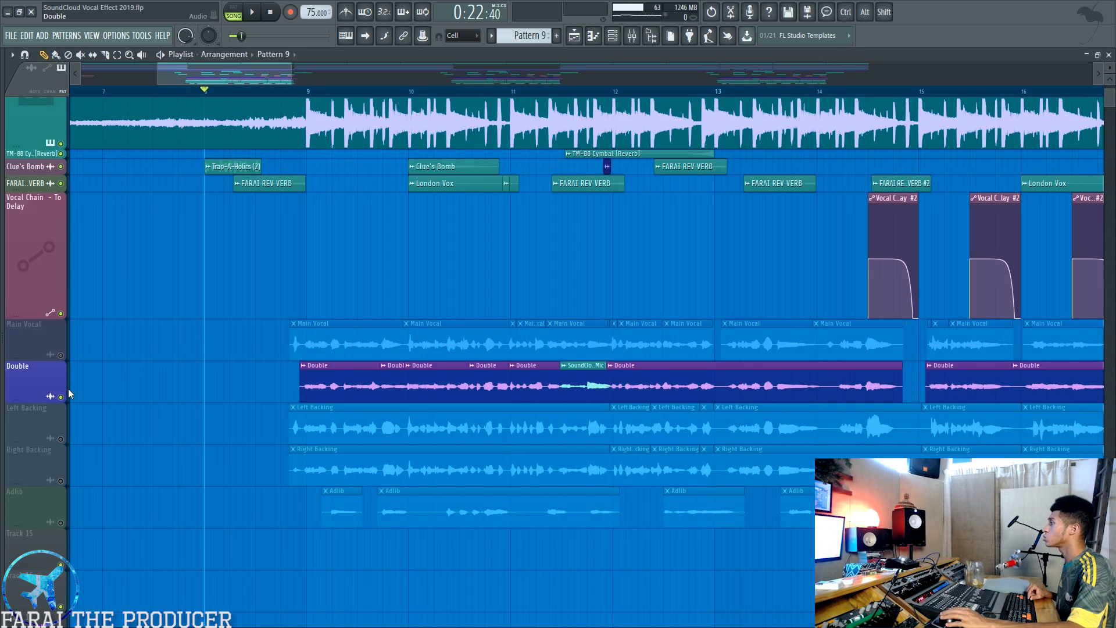
Unmute the Main Vocal playlist track and play it with the Double from just before bar 9
click(60, 354)
key(space)
key(space)
click(288, 91)
key(space)
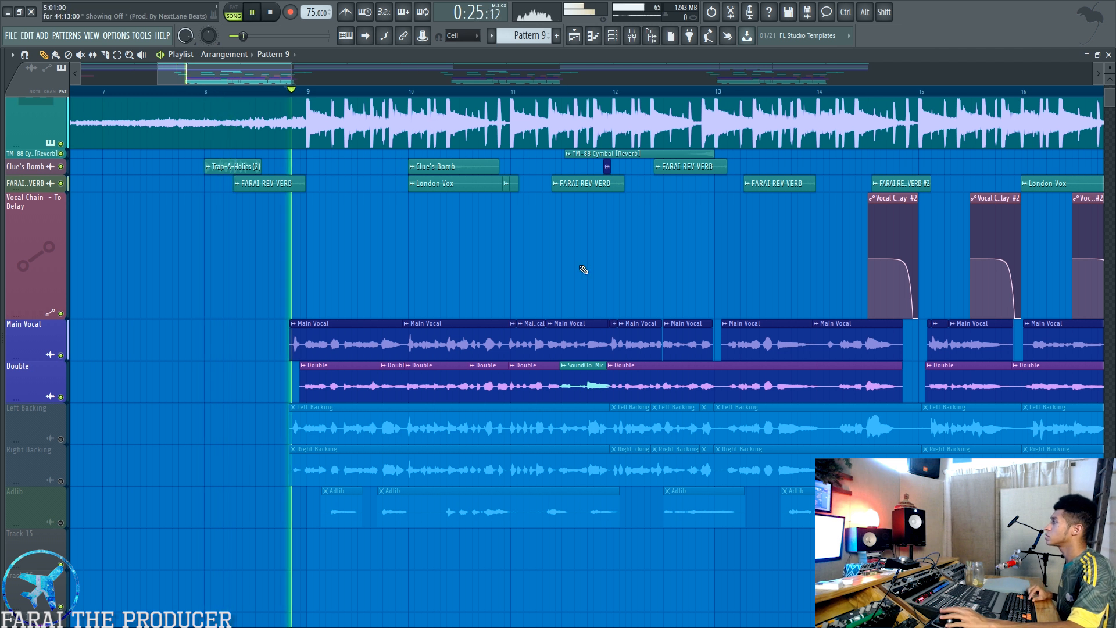
During playback, try raising the Double mixer fader to about the Adlib's level, undo the change and stop the song
key(F9)
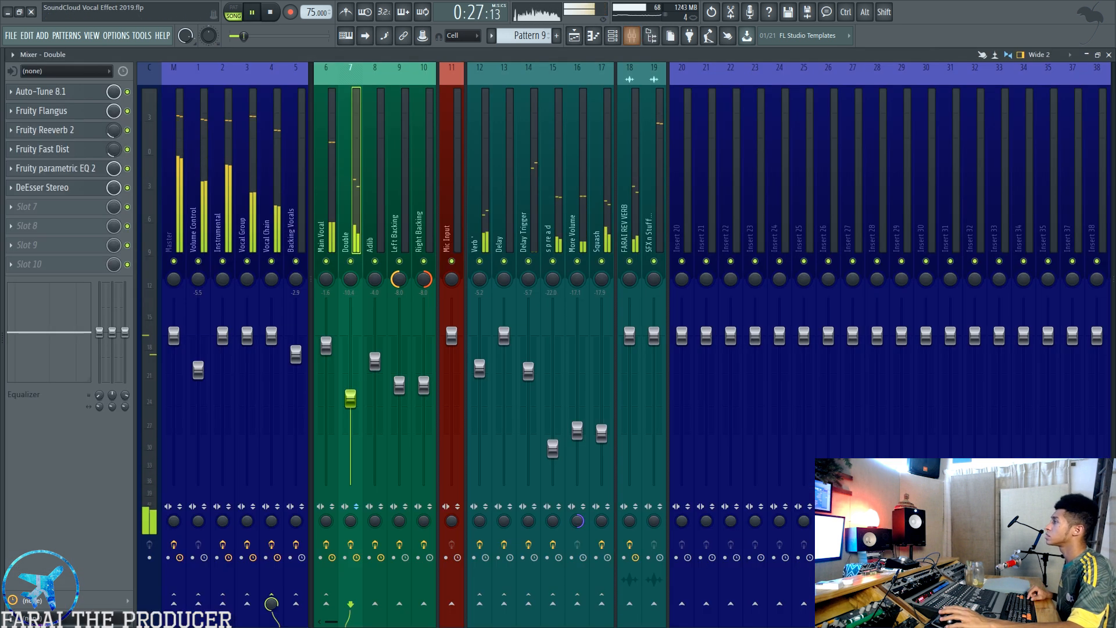
drag(350, 398, 350, 358)
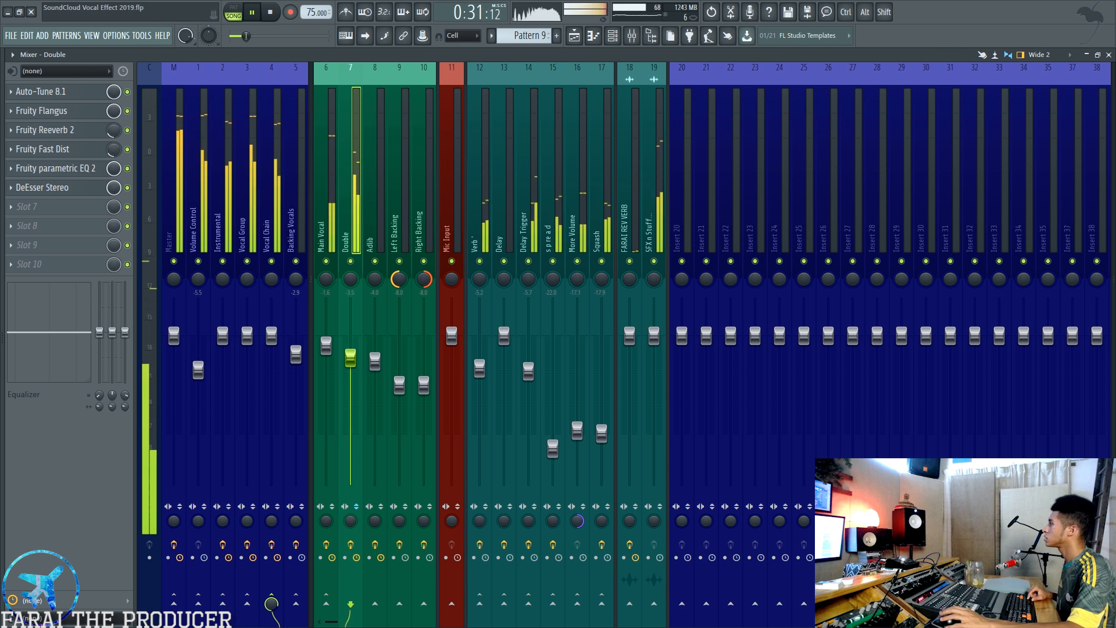
key(ctrl+z)
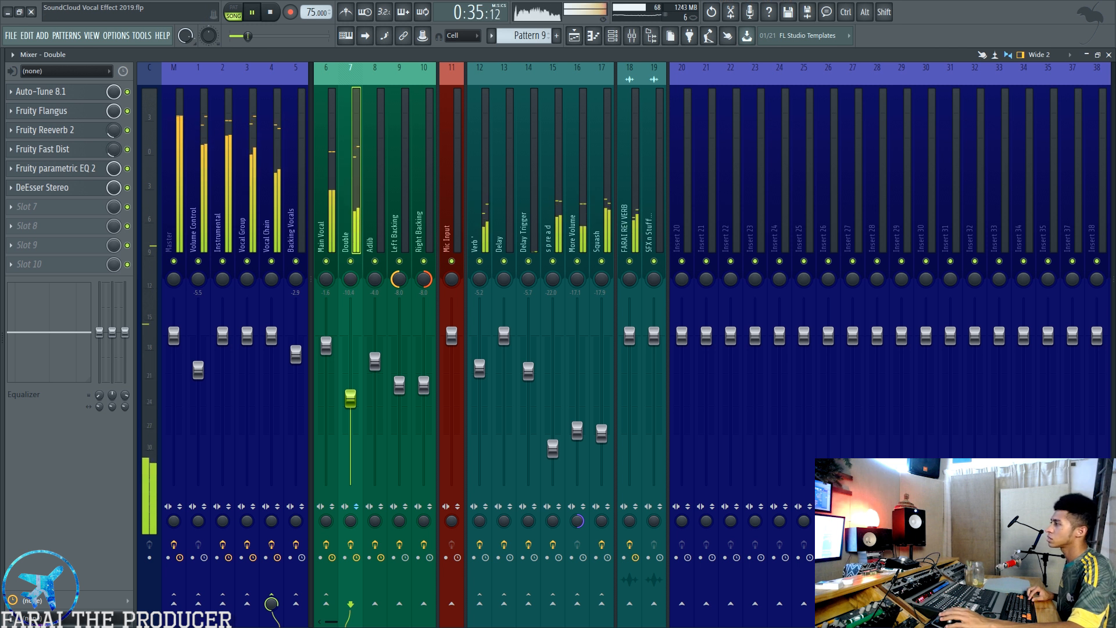
key(space)
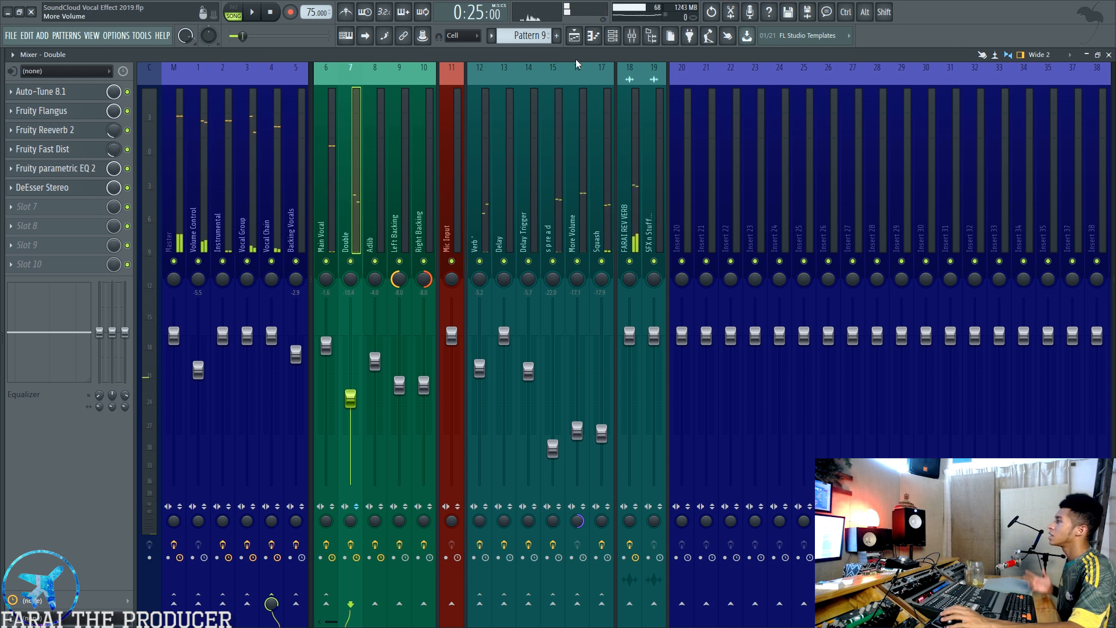
Mute the Main Vocal and Double playlist tracks and unmute the Left Backing and Right Backing tracks
key(F5)
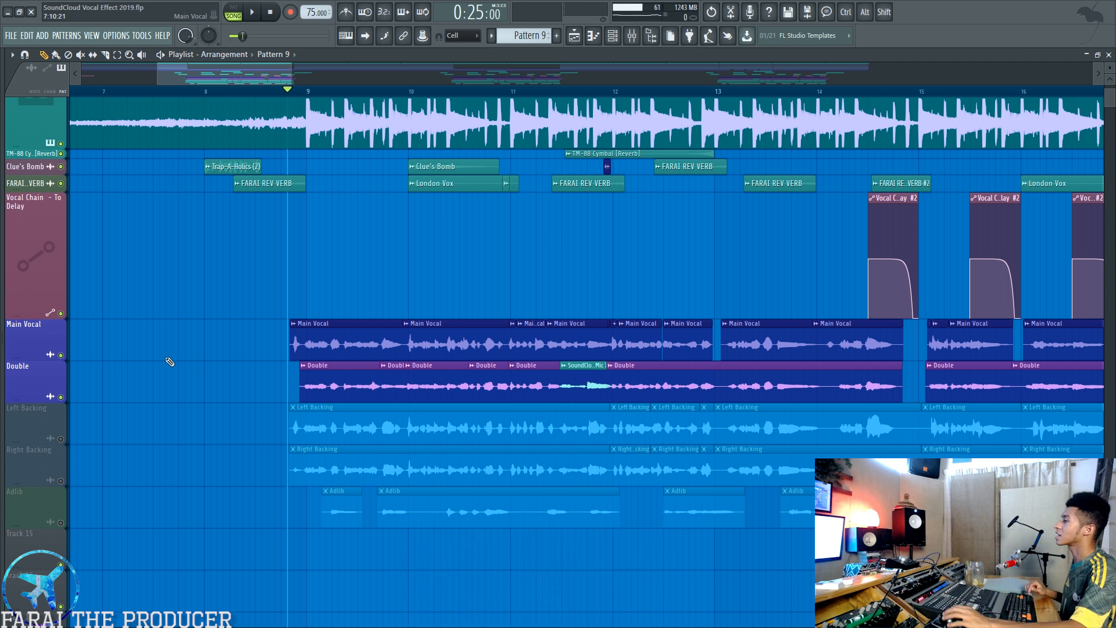
click(61, 397)
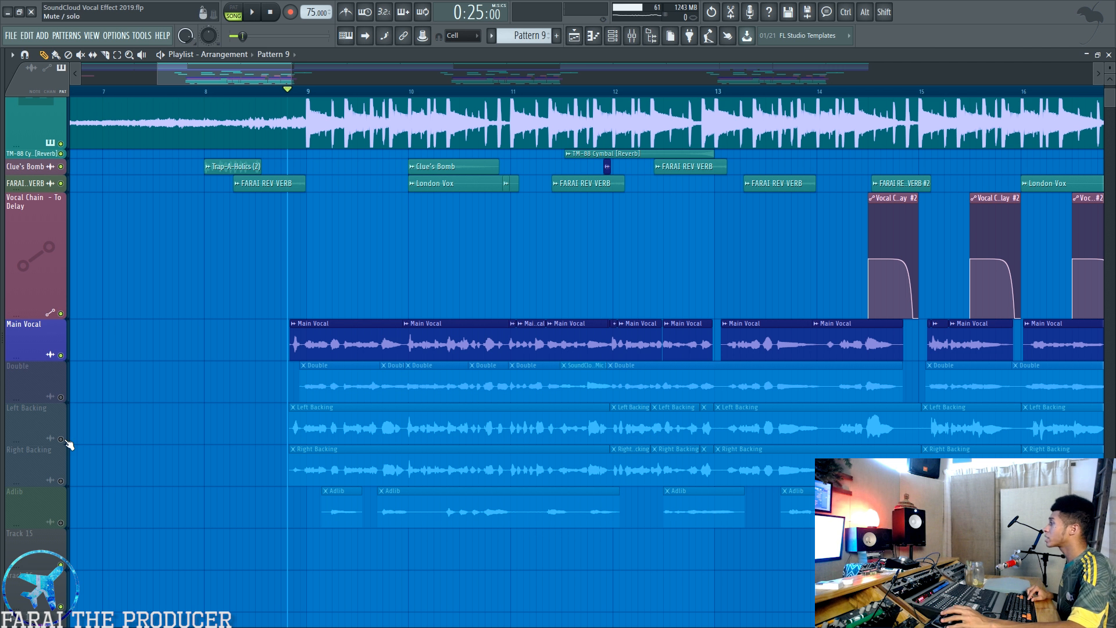
click(60, 438)
click(60, 355)
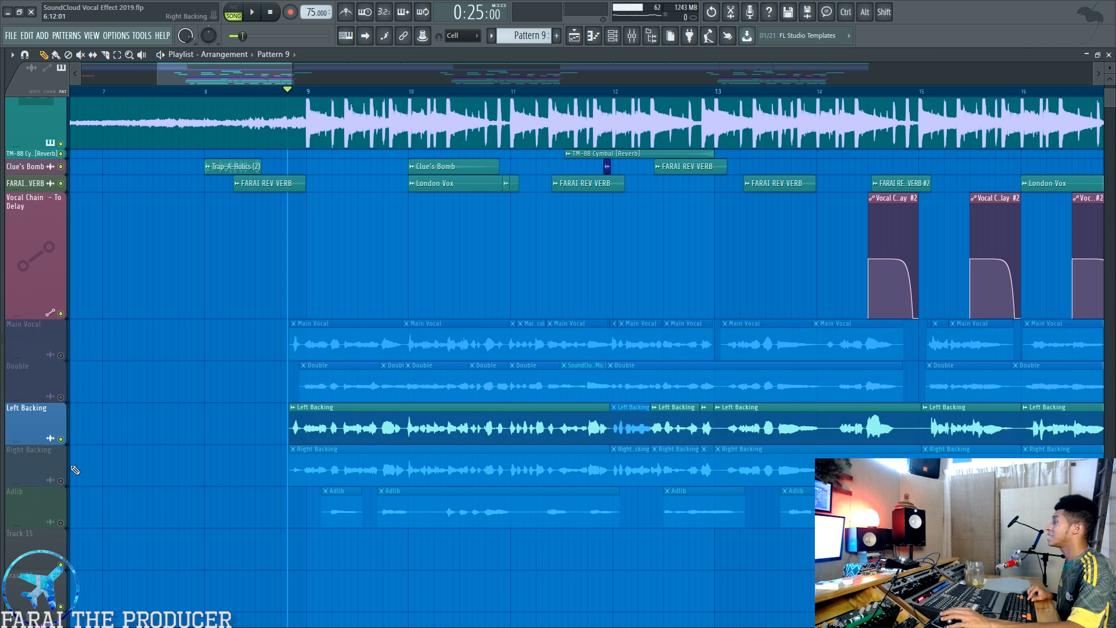
click(60, 481)
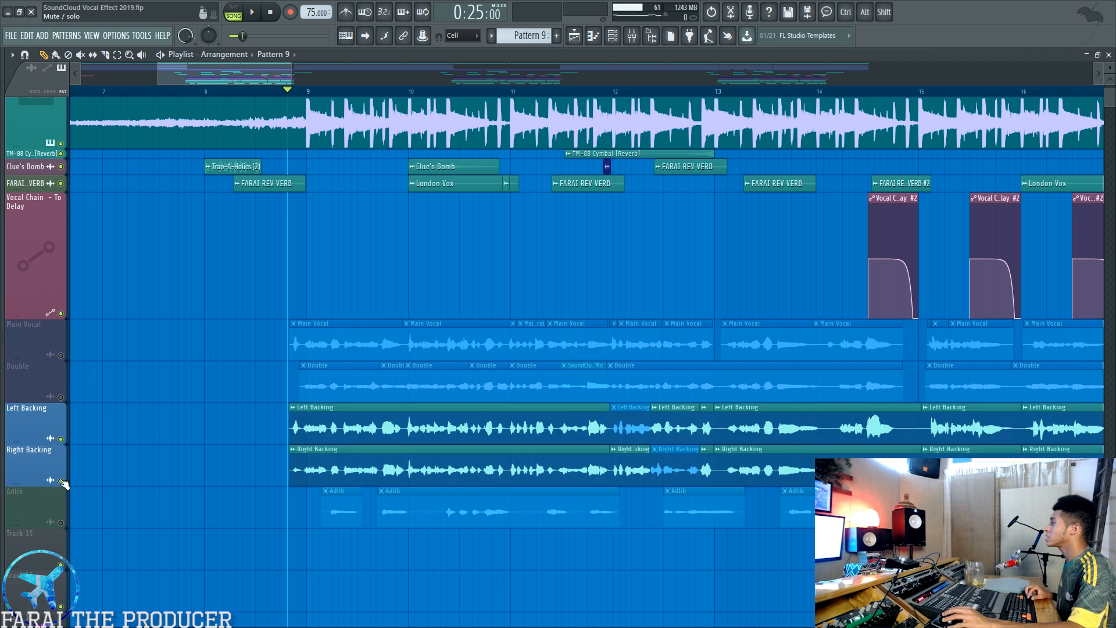
Show the Left Backing mixer track's effect chain with its Pitcher plugin
click(639, 43)
click(416, 185)
click(393, 186)
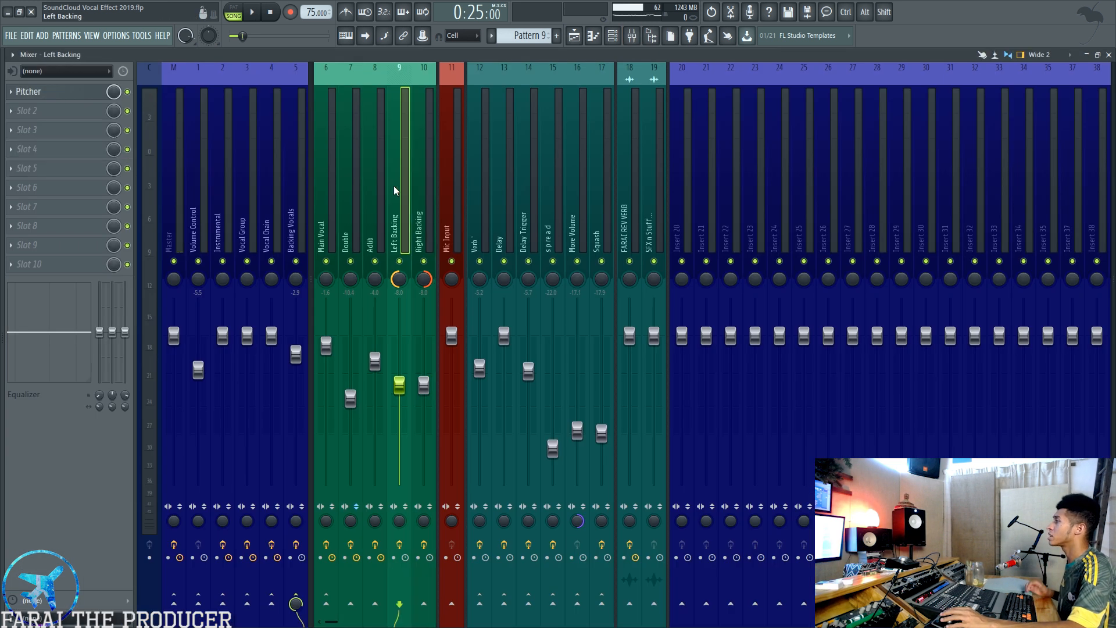
click(74, 95)
click(407, 225)
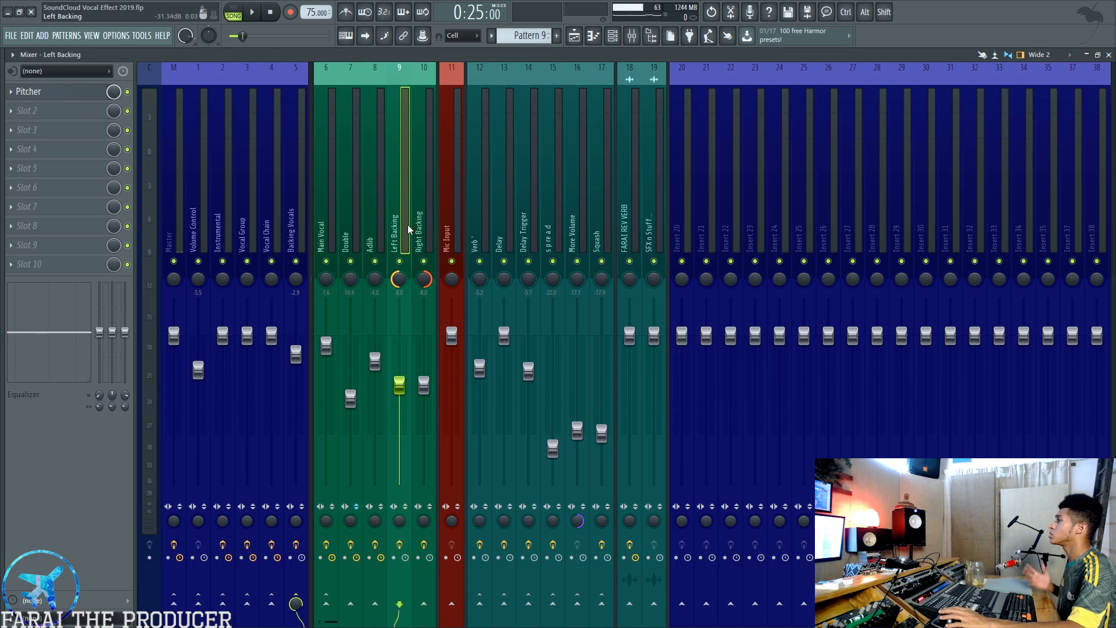
Compare the Auto-Tune 8.1 settings of the Double and Main Vocal tracks, and close both plugin windows
click(343, 196)
click(41, 91)
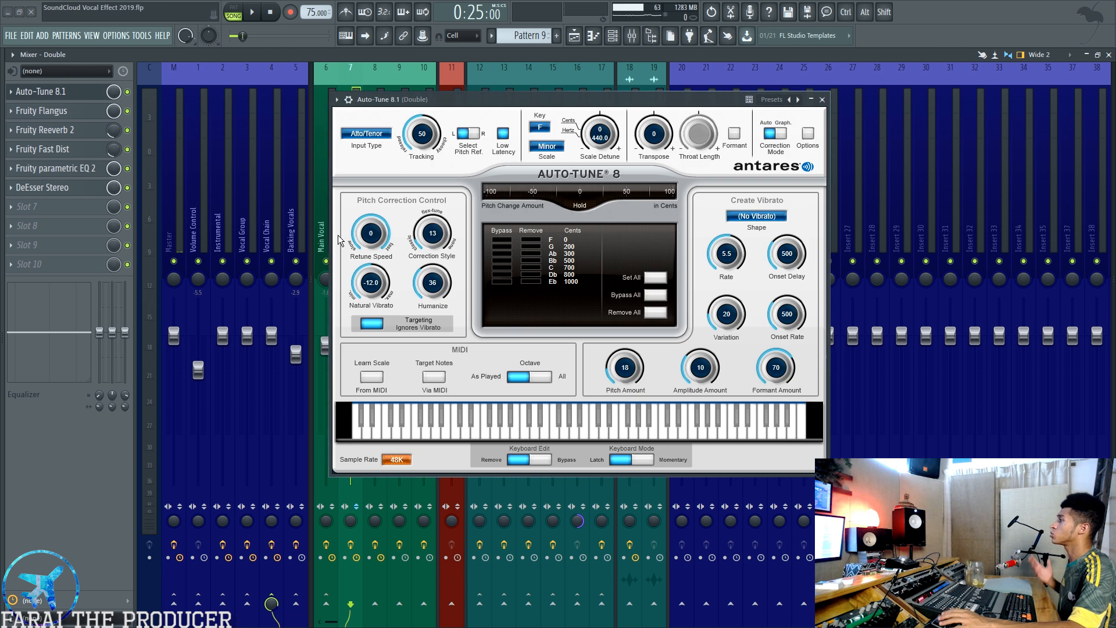
click(322, 175)
click(41, 91)
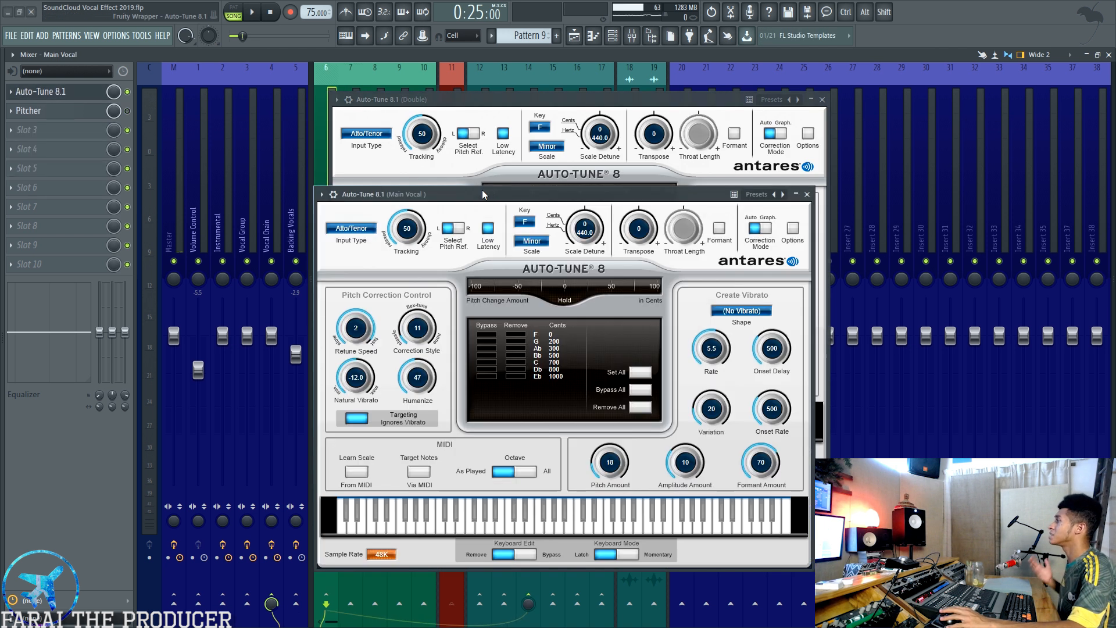
click(807, 195)
click(822, 100)
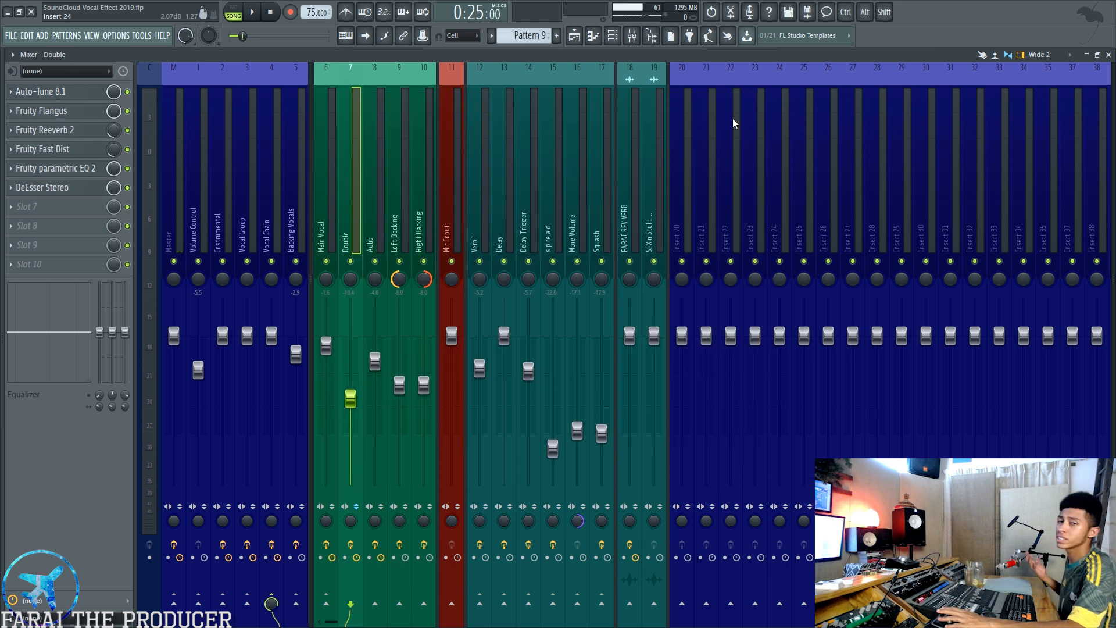
Review the Left Backing track's Pitcher settings and close the plugin
click(400, 179)
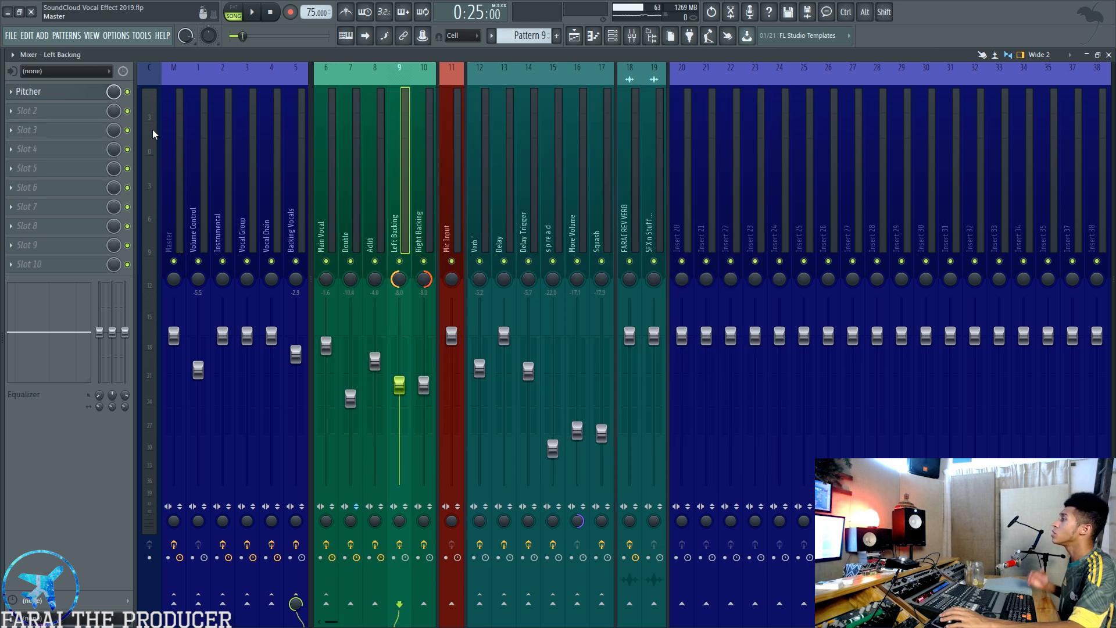
click(84, 94)
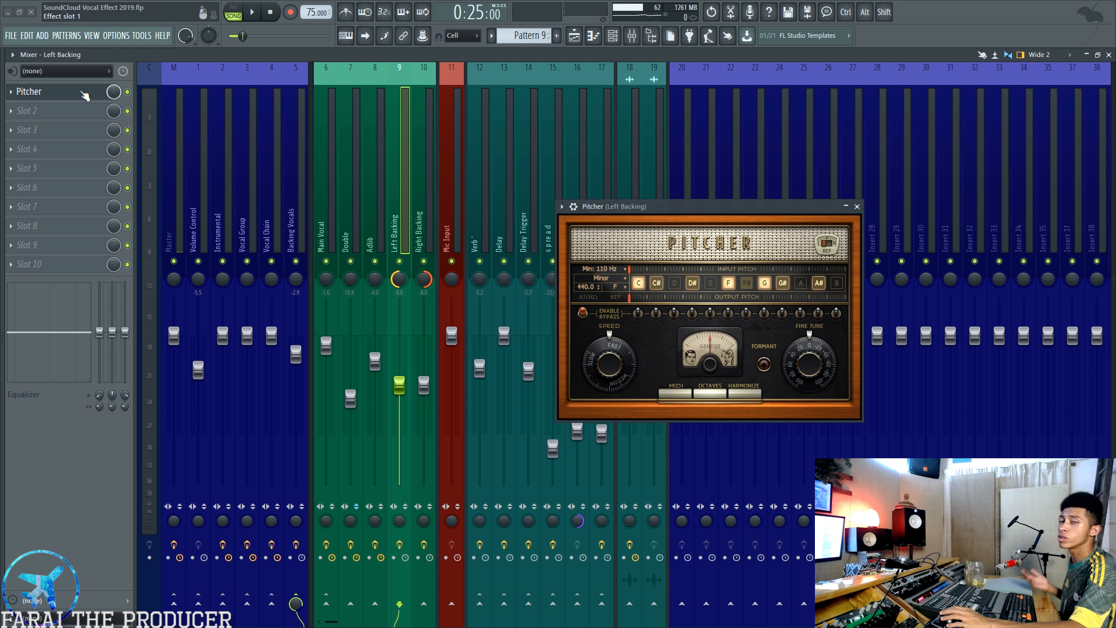
click(84, 93)
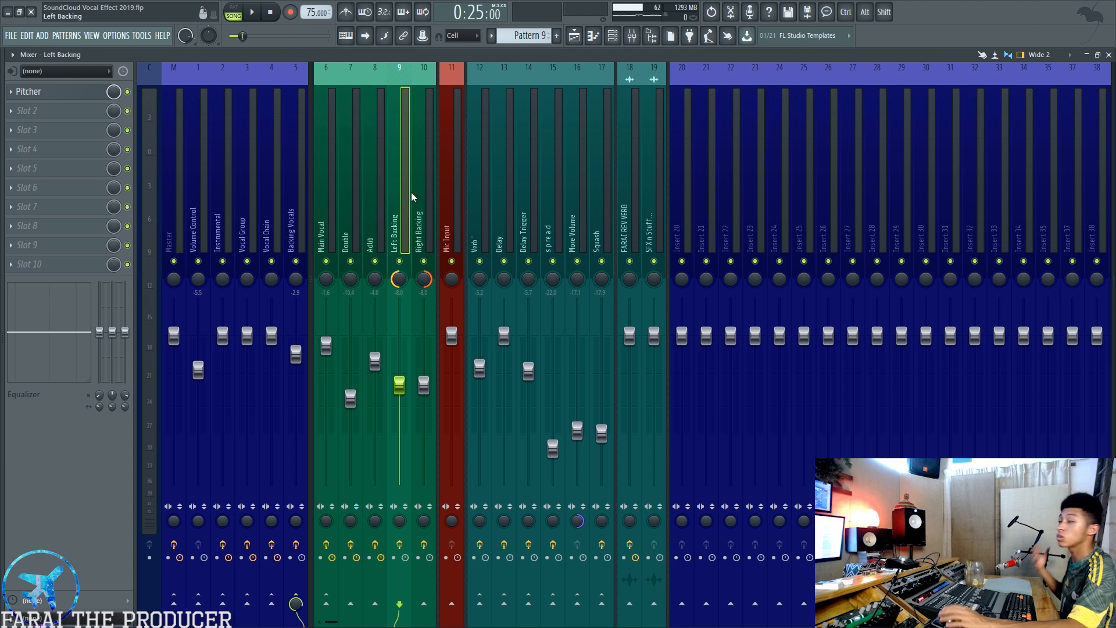
Play the backing vocals in the mixer with the Instrumental track briefly muted, restore it and stop playback
click(651, 36)
key(space)
click(653, 36)
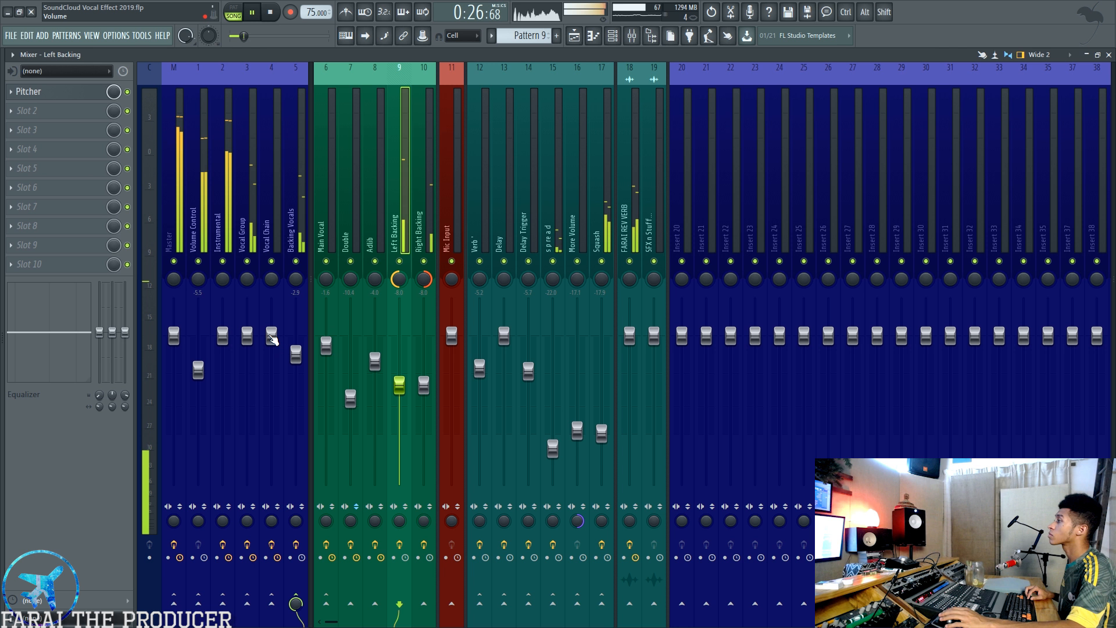
click(223, 261)
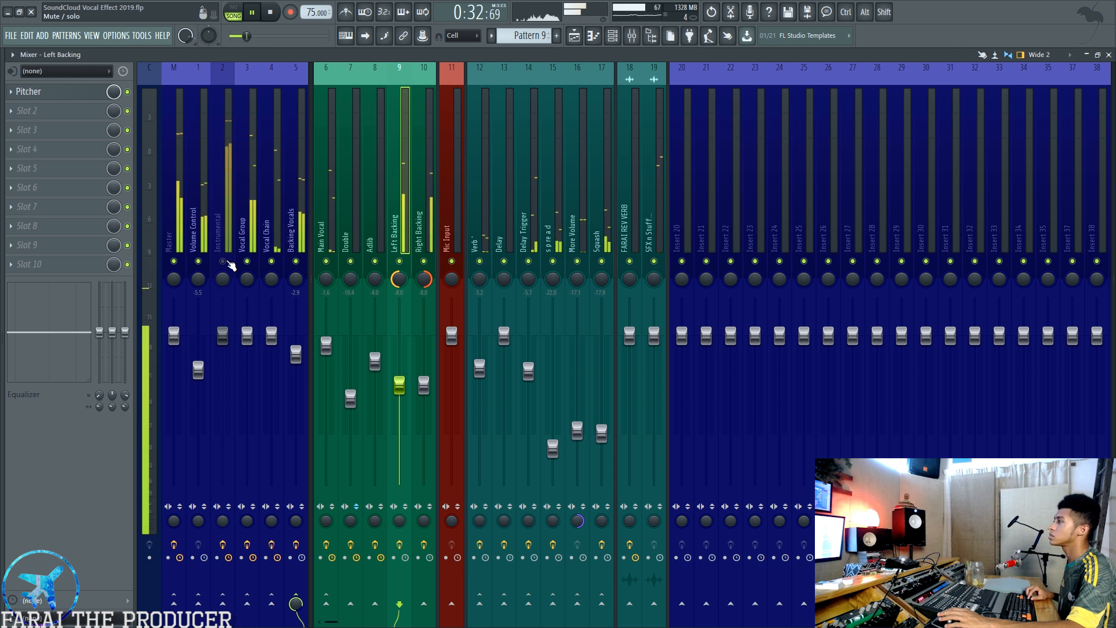
click(223, 261)
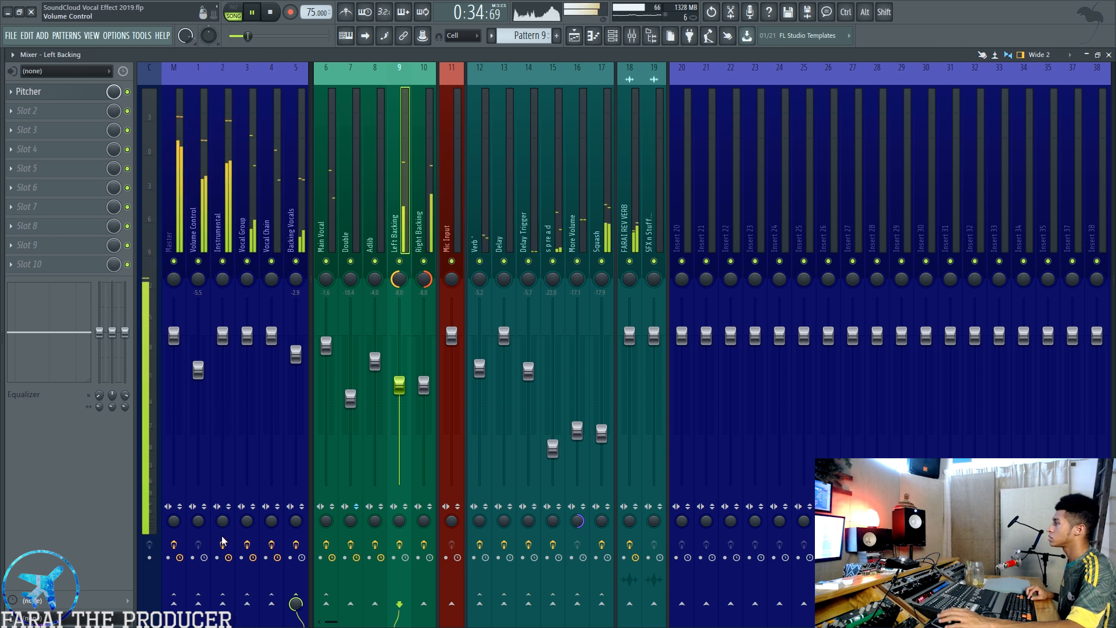
key(space)
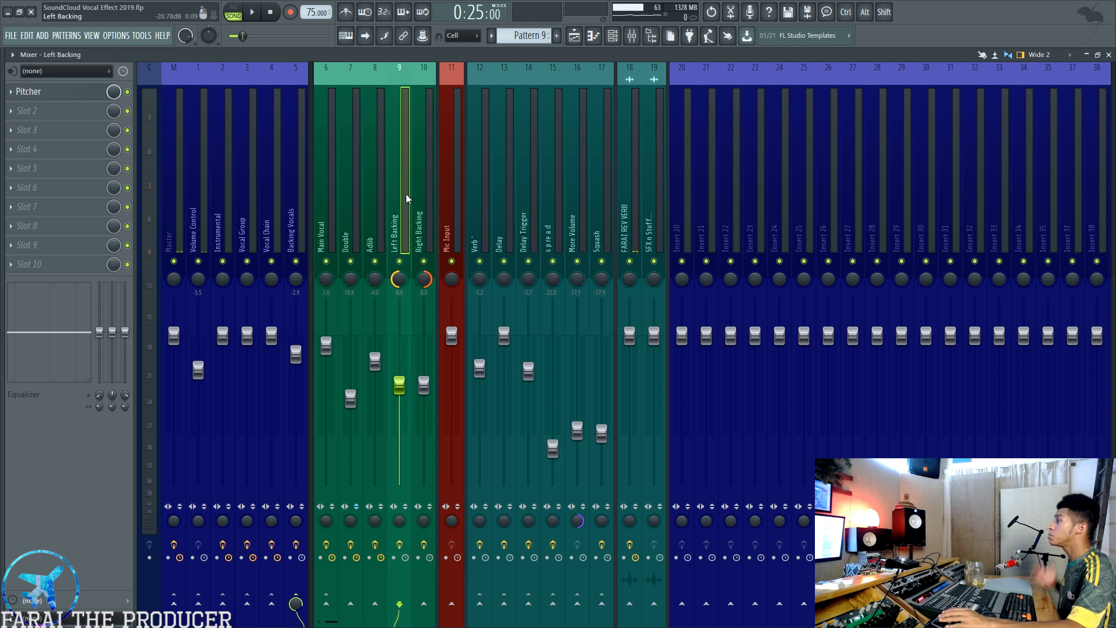
In the playlist, point out the muted Left Backing clip after bar 12 and select the muted Right Backing clip beside it
click(574, 36)
scroll(595, 217, down, 3)
ctrl+click(34, 343)
ctrl+click(30, 364)
click(168, 369)
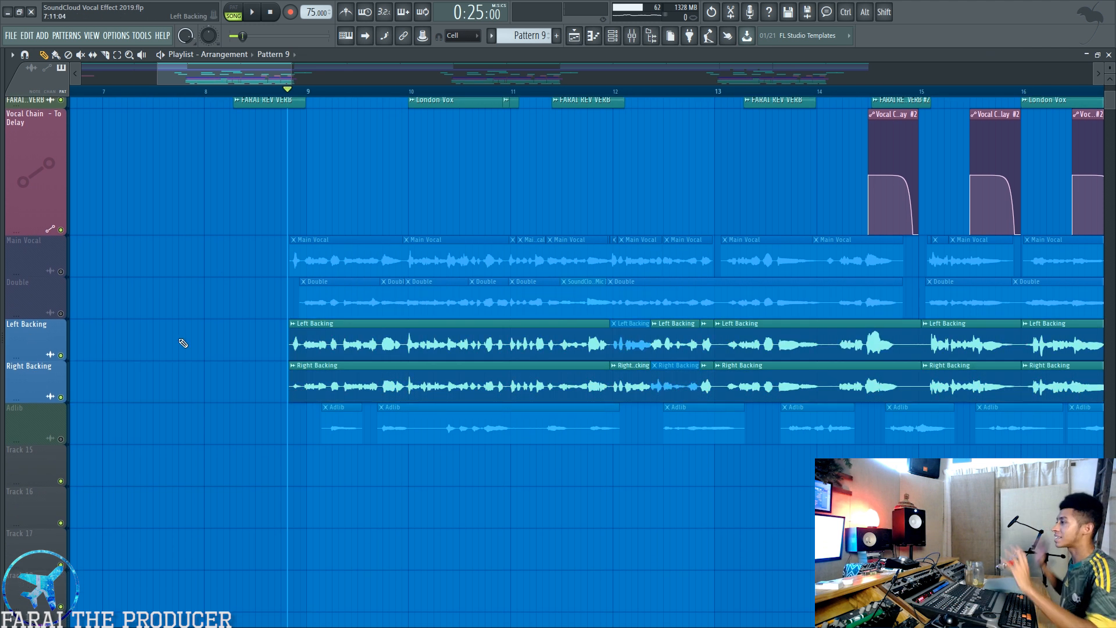
ctrl+click(632, 334)
ctrl+click(663, 369)
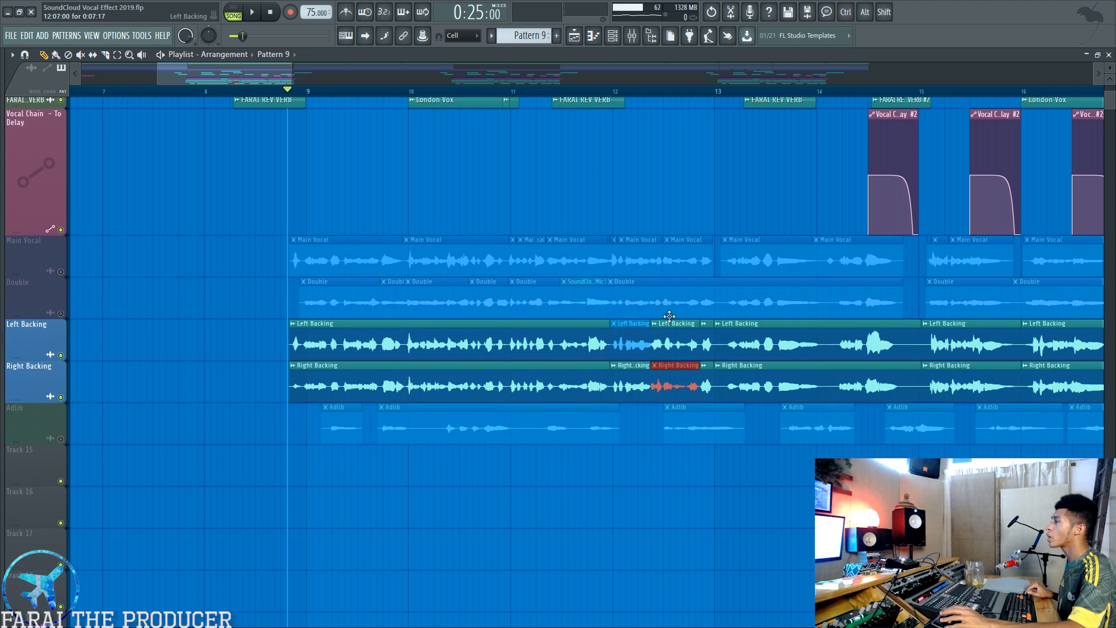
Select the Left Backing and Right Backing mixer tracks together
click(632, 37)
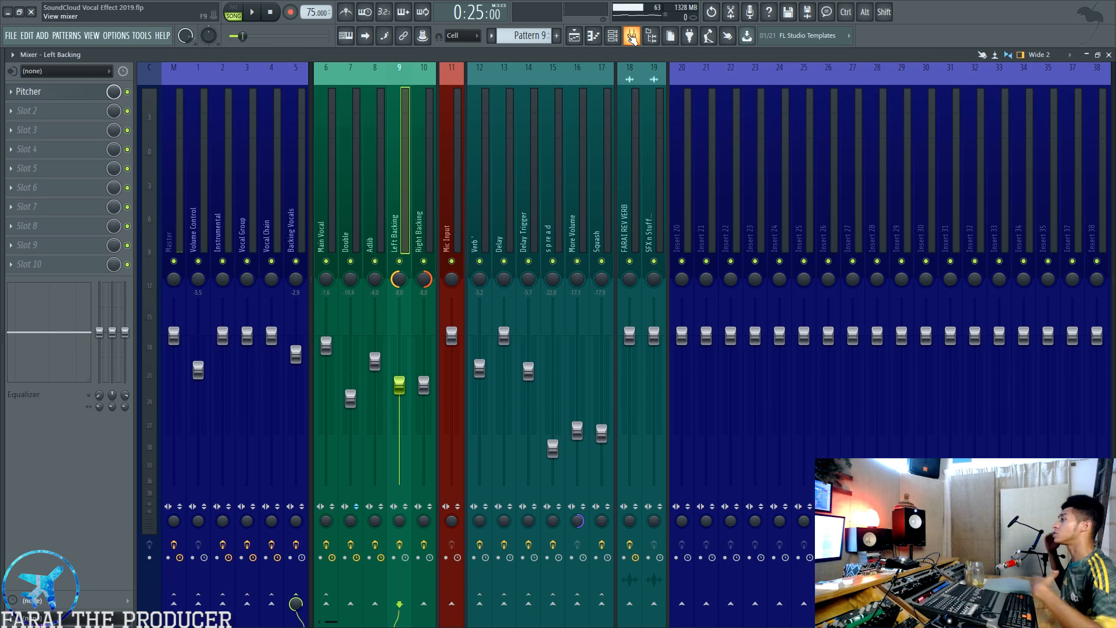
click(414, 186)
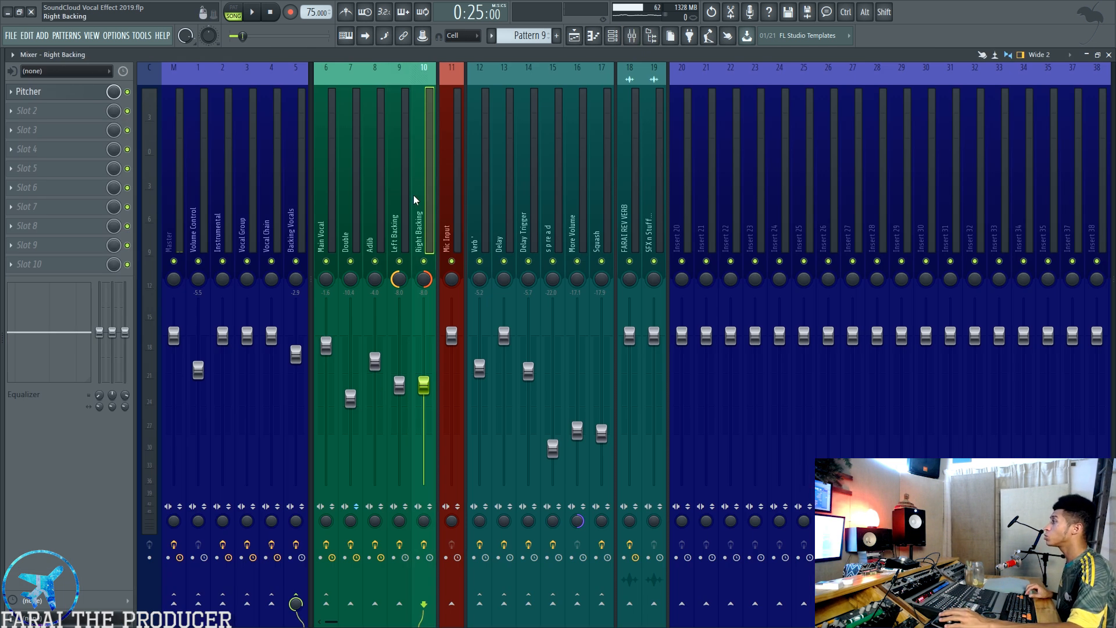
ctrl+click(403, 197)
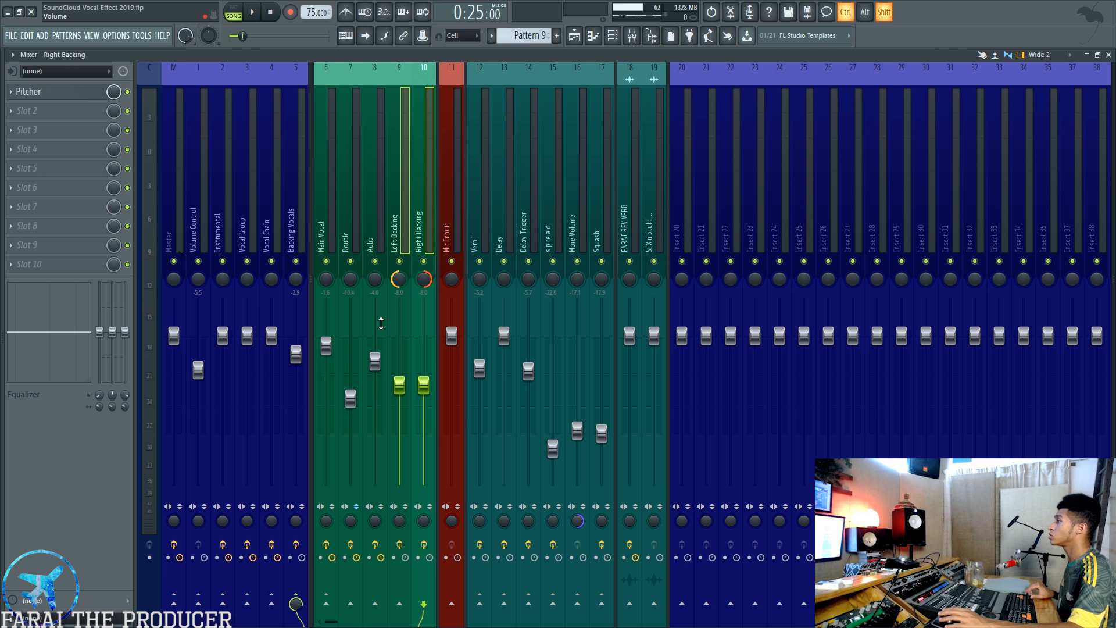
click(393, 231)
drag(419, 231, 327, 232)
click(414, 219)
click(403, 221)
ctrl+shift+click(428, 220)
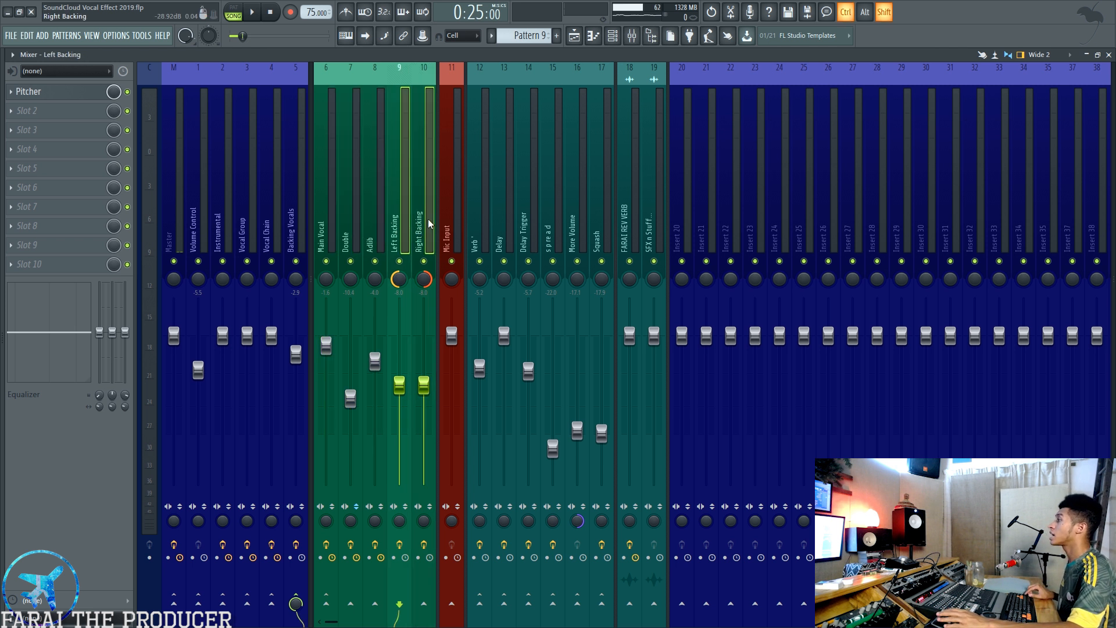
Show the Backing Vocals mixer track's equalizer curve, and open and close its DeEsser Stereo
click(297, 318)
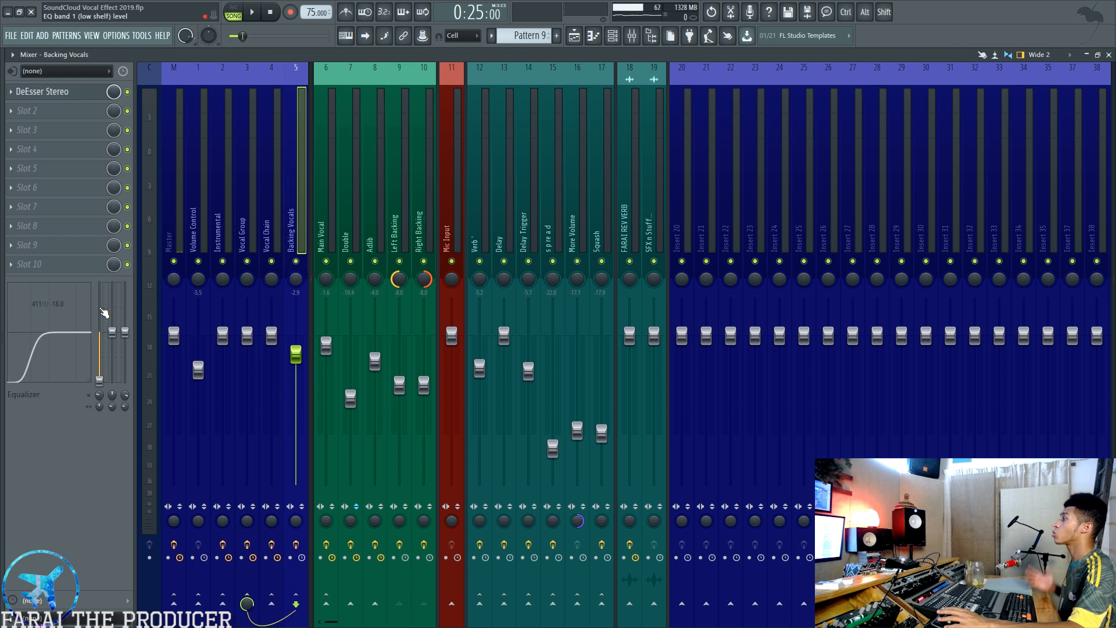
click(58, 92)
click(57, 91)
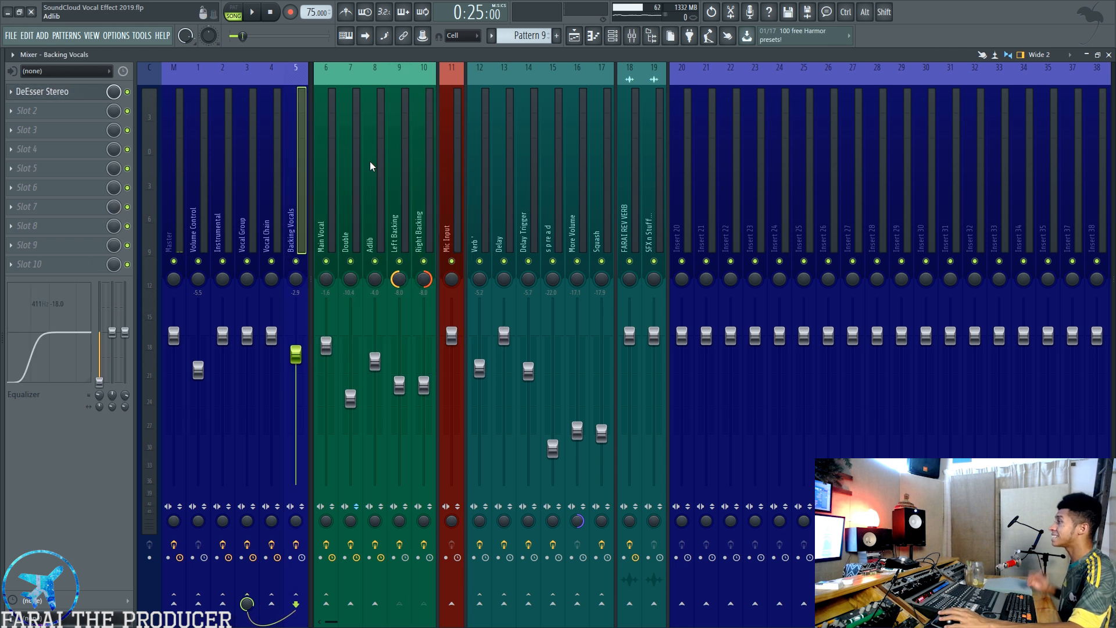
Revisit the Left Backing, Right Backing and Backing Vocals mixer tracks, and return to the playlist
click(403, 167)
click(427, 172)
click(408, 173)
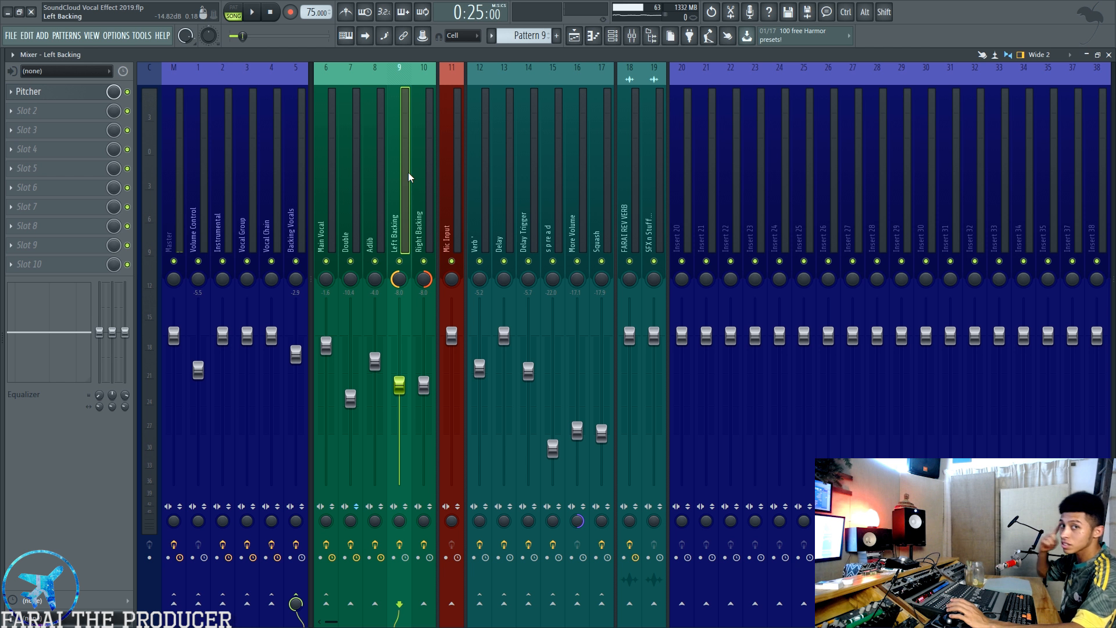
click(299, 211)
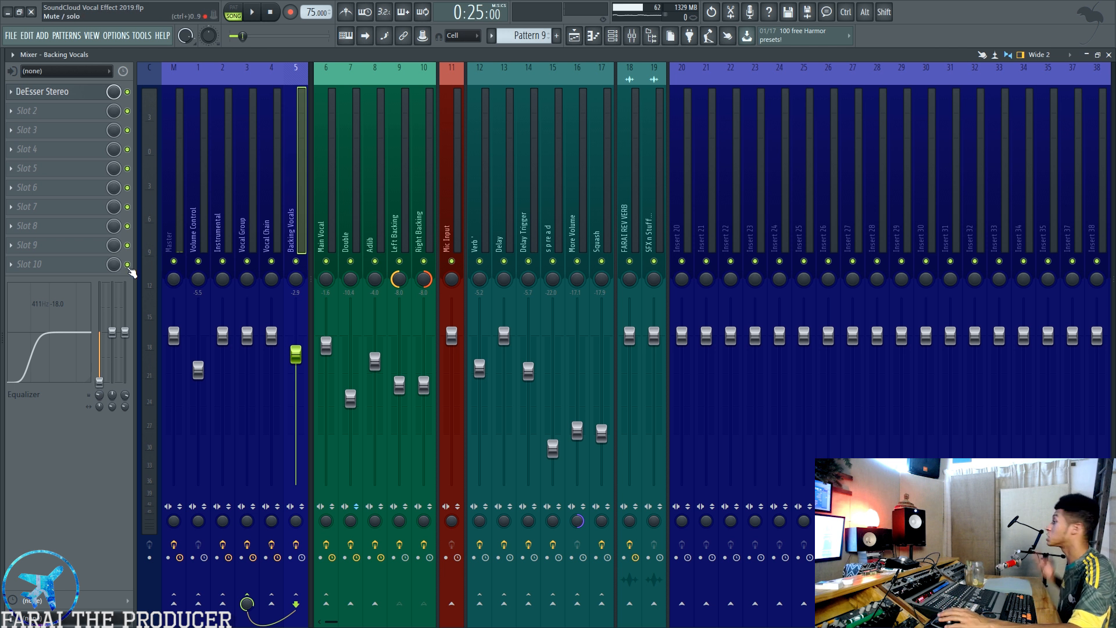
click(573, 36)
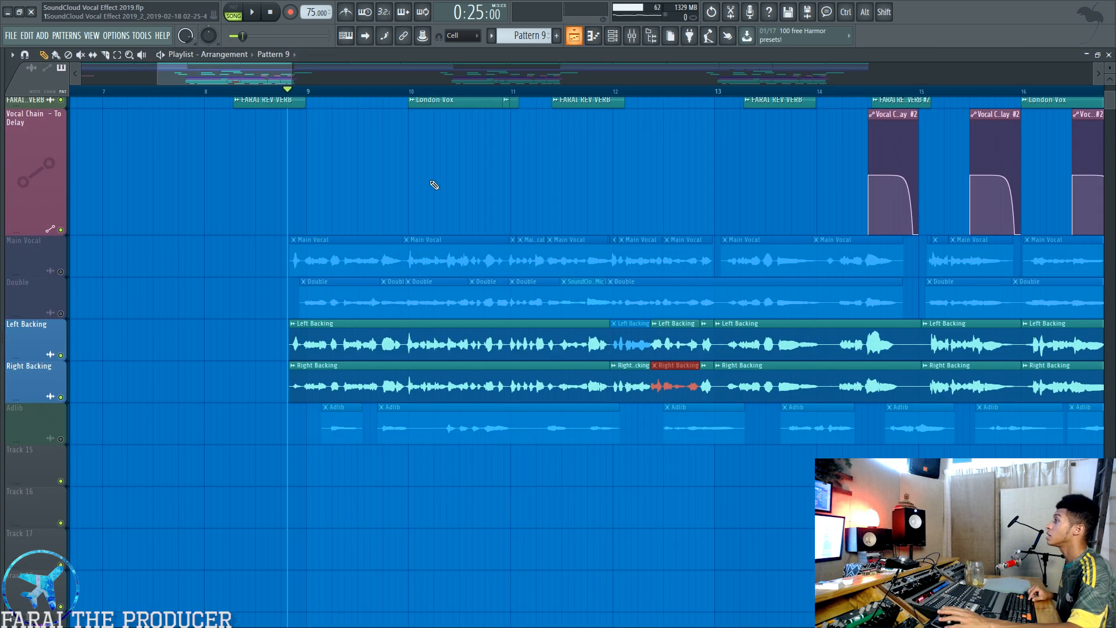
Mute the Left Backing and Right Backing playlist tracks, unmute the Adlib track, and show the mixer
drag(62, 356, 65, 400)
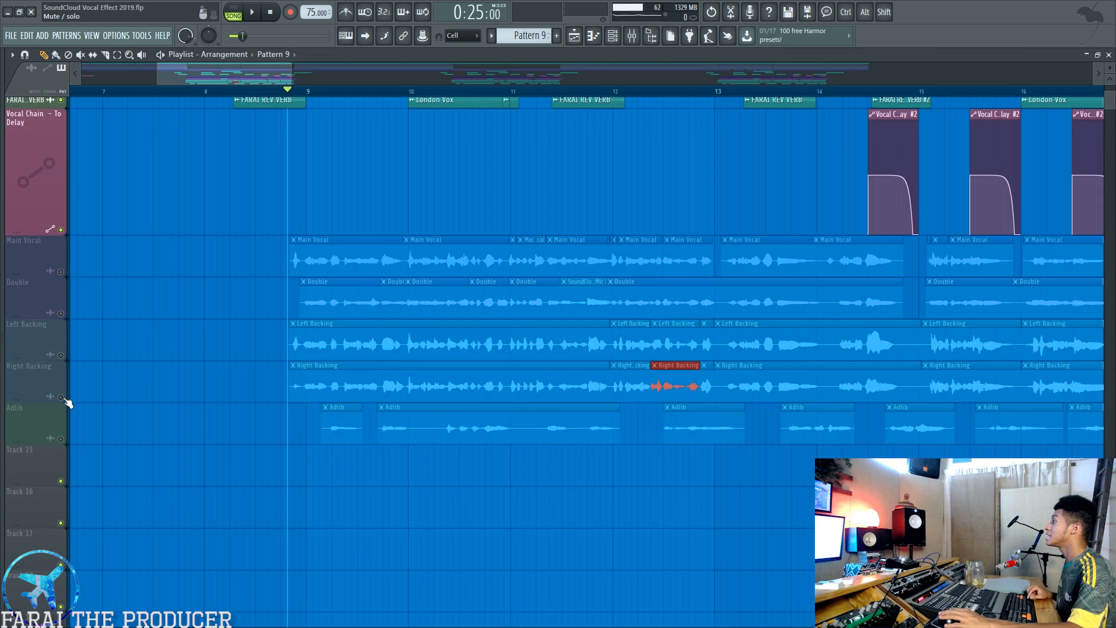
click(61, 439)
click(632, 36)
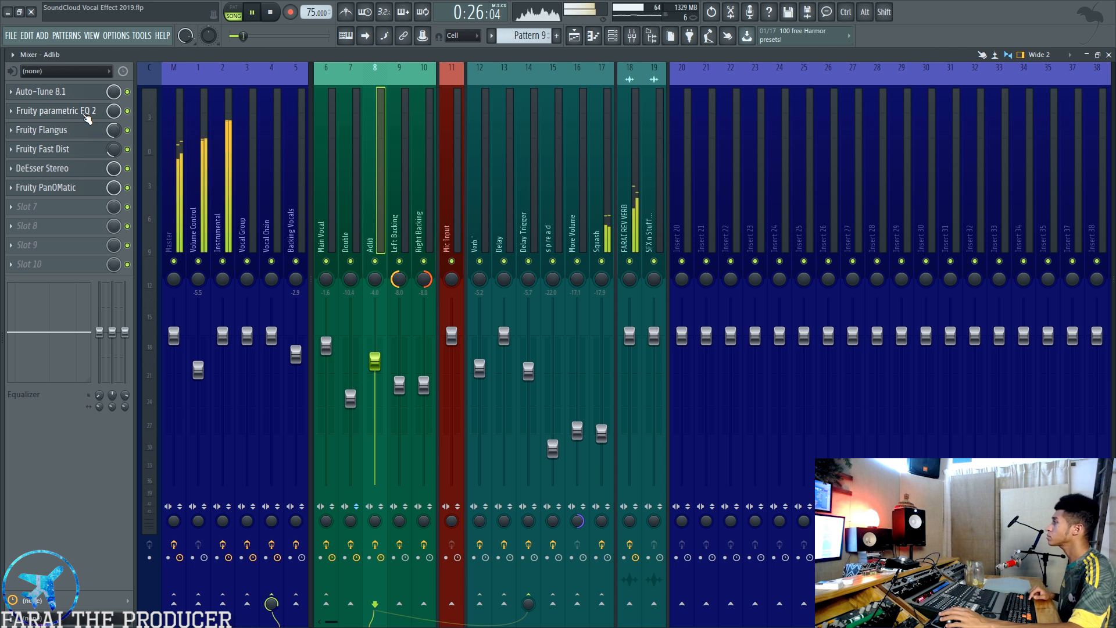
Open the Adlib mixer track's Fruity parametric EQ 2, Fruity Flangus and Fruity Fast Dist, spreading their windows apart
click(87, 118)
drag(151, 140, 622, 103)
click(40, 129)
drag(234, 163, 786, 306)
click(58, 149)
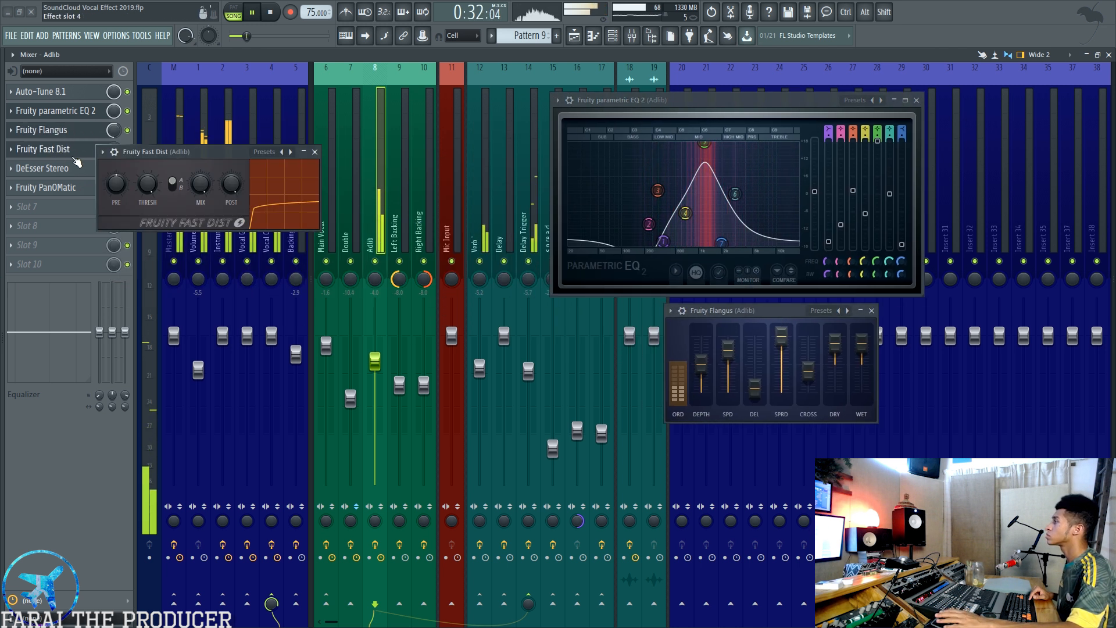
drag(151, 152, 796, 462)
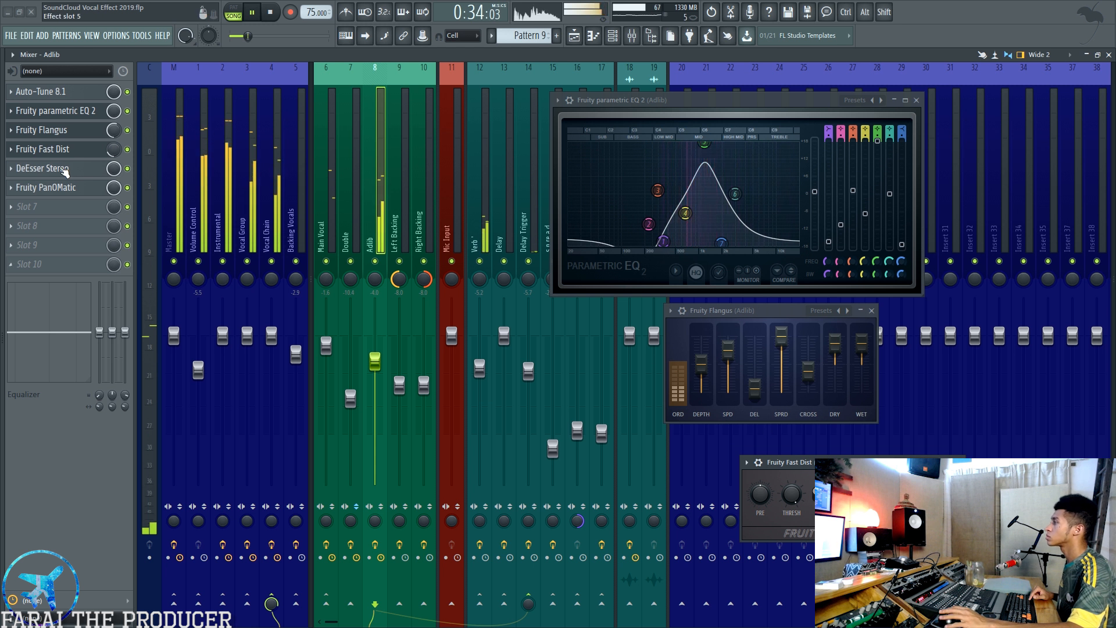
Open the Adlib track's DeEsser Stereo and Fruity PanOMatic, and rearrange the effect windows so the settings can be examined
click(65, 169)
click(55, 188)
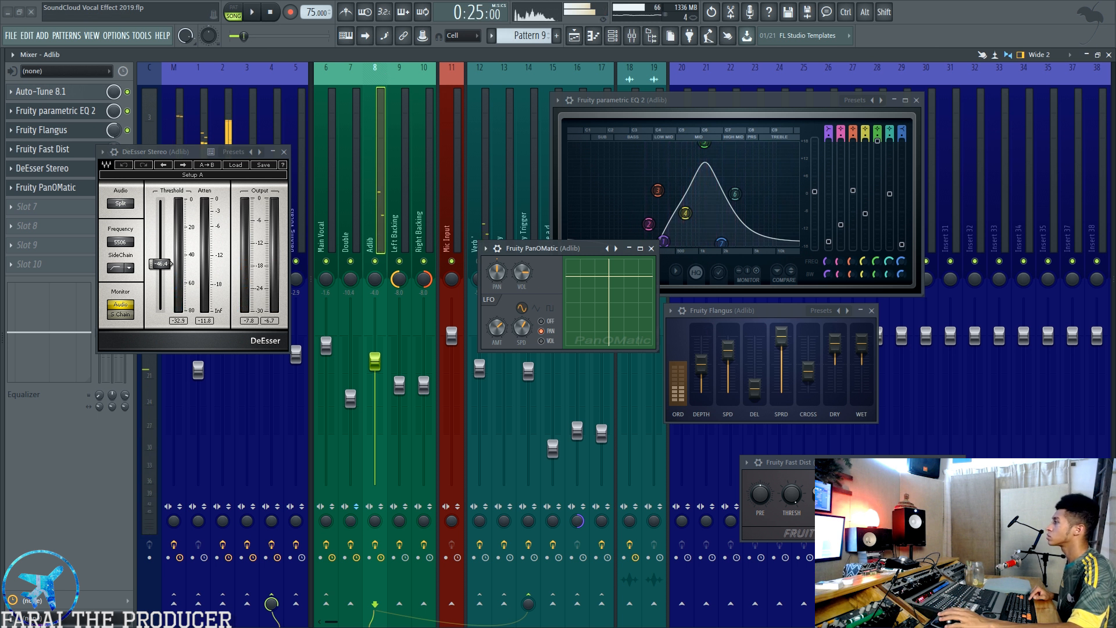
click(93, 111)
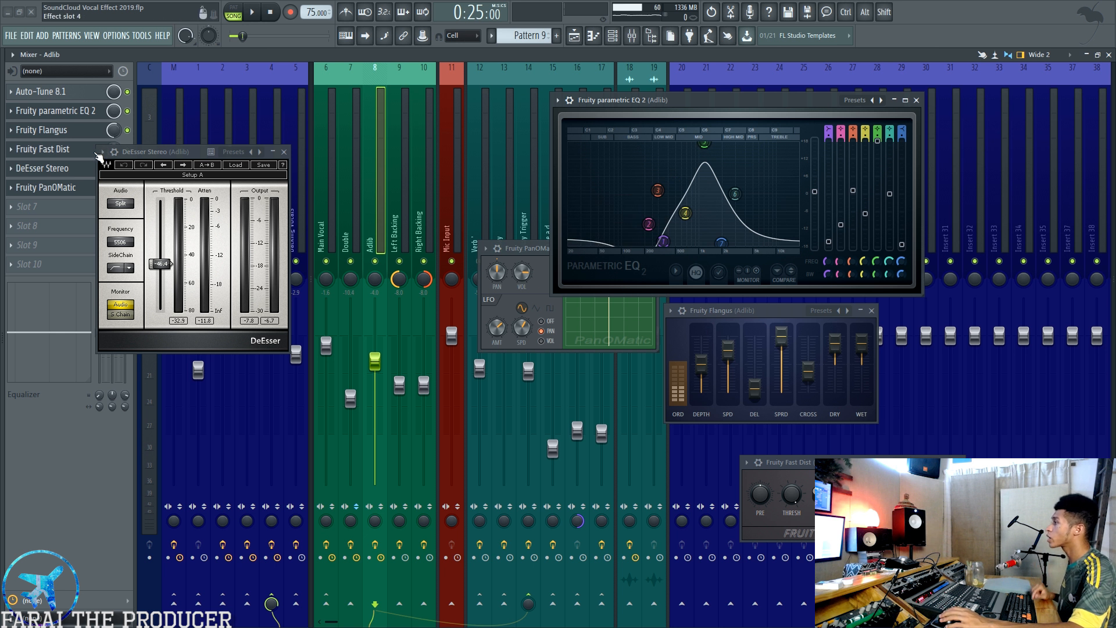
drag(717, 313, 714, 307)
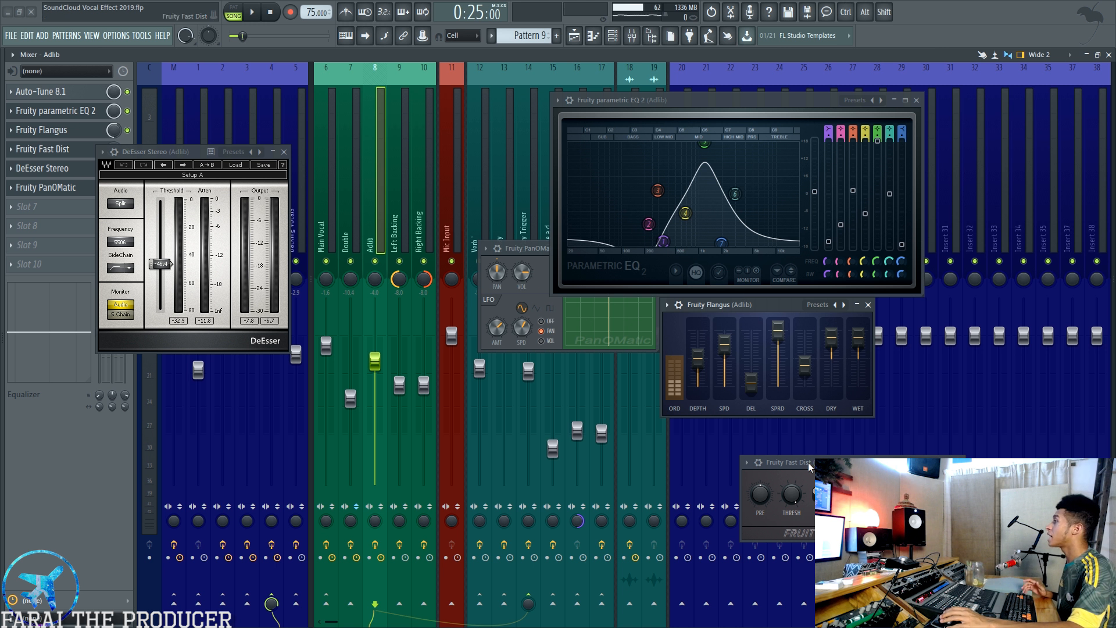
drag(809, 463, 752, 444)
Glance at the Double mixer track's effect chain, and return to Adlib with its Fruity PanOMatic in front
click(357, 202)
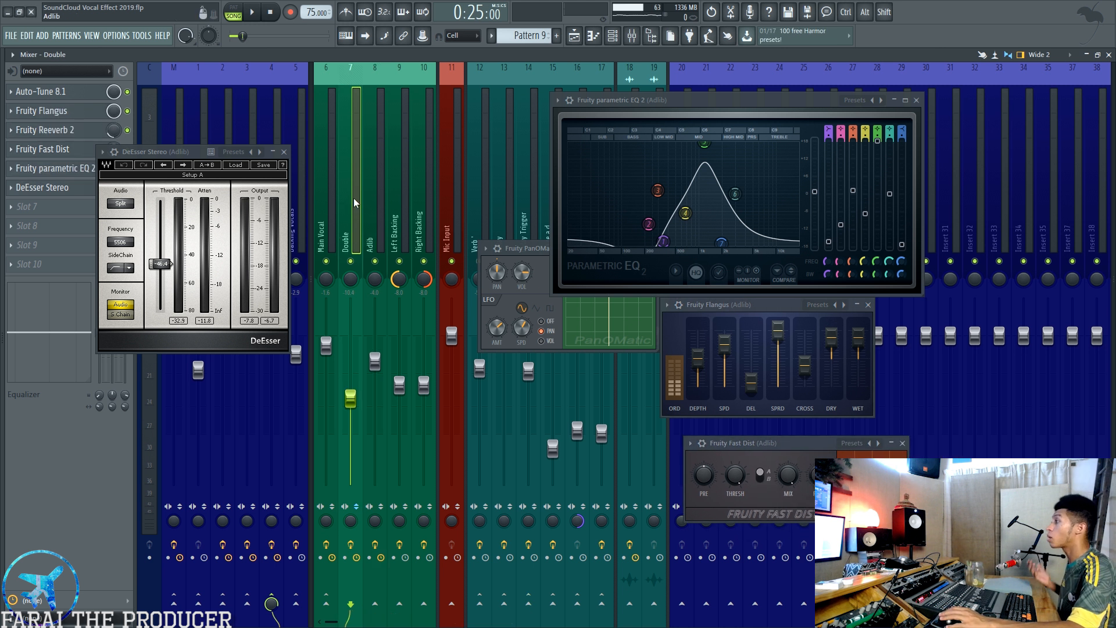
click(375, 201)
click(32, 187)
click(32, 187)
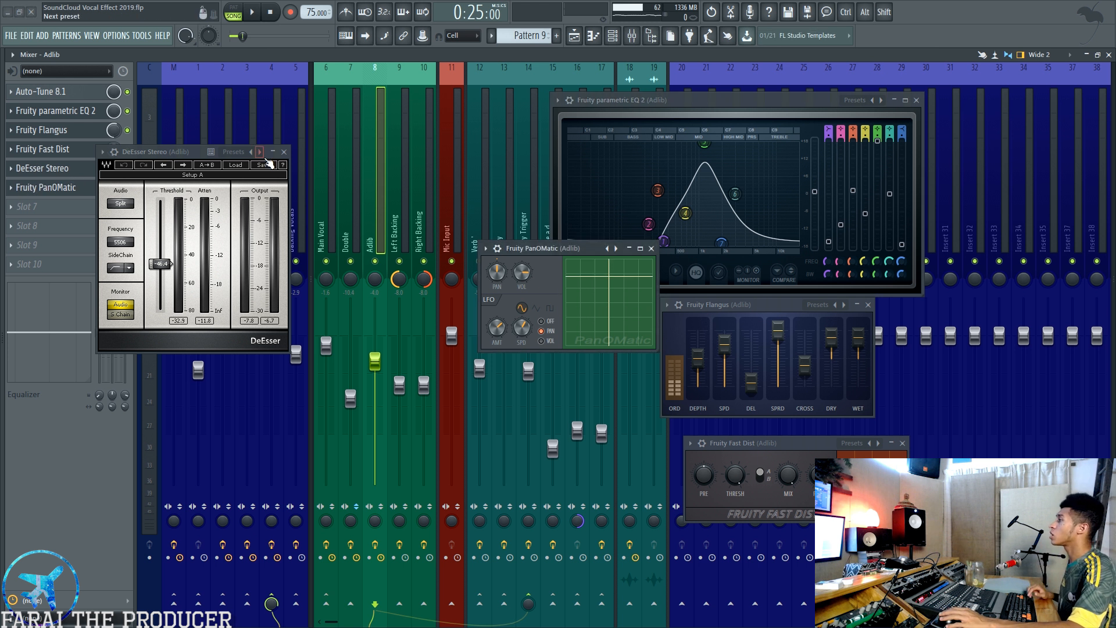
Close the Adlib track's DeEsser Stereo, Fruity parametric EQ 2 and Fruity Flangus windows
click(284, 153)
click(917, 100)
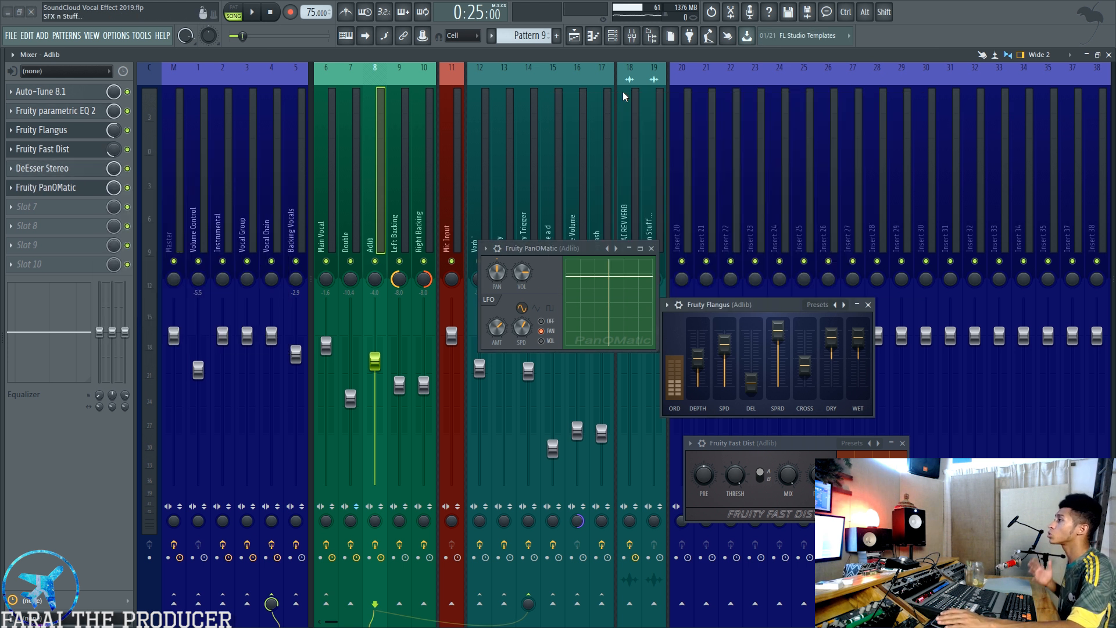
click(868, 304)
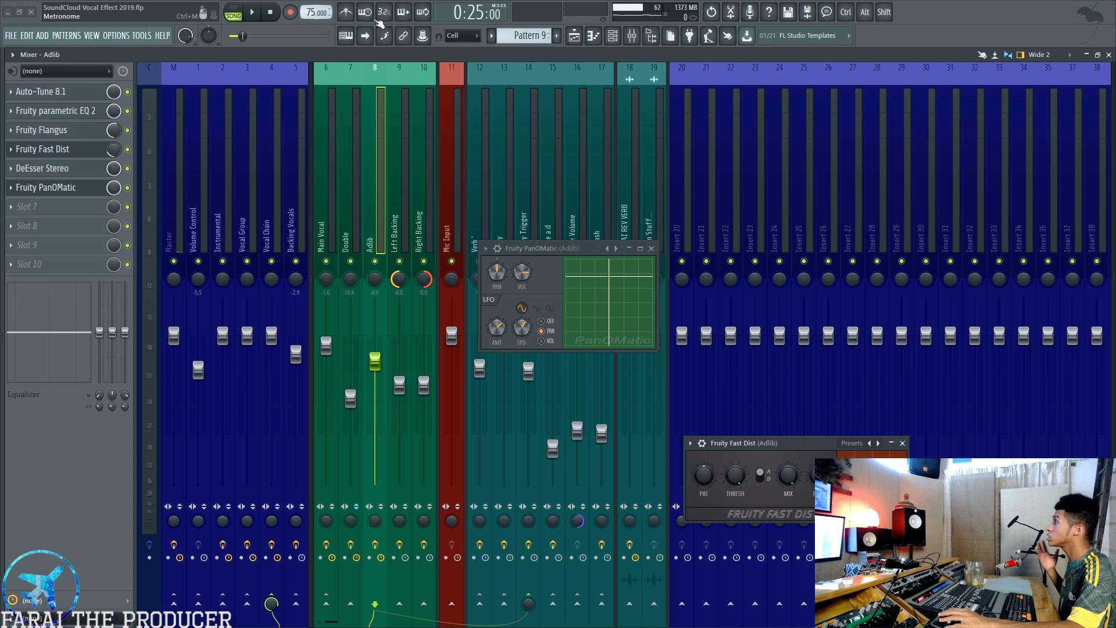
In the playlist, set the playback position to the start of bar 9
click(575, 36)
scroll(464, 154, up, 3)
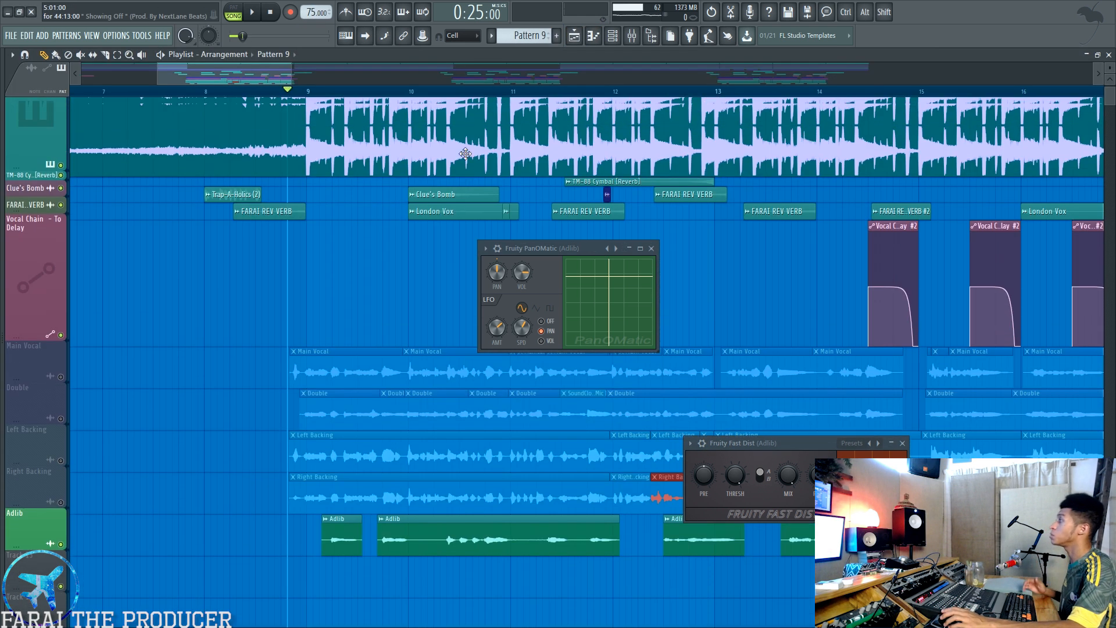
scroll(465, 153, up, 3)
click(307, 91)
scroll(311, 93, up, 3)
scroll(314, 97, down, 5)
Reposition and enlarge the Fruity PanOMatic window, and audition the adlib while watching its level in the mixer
drag(543, 245, 519, 191)
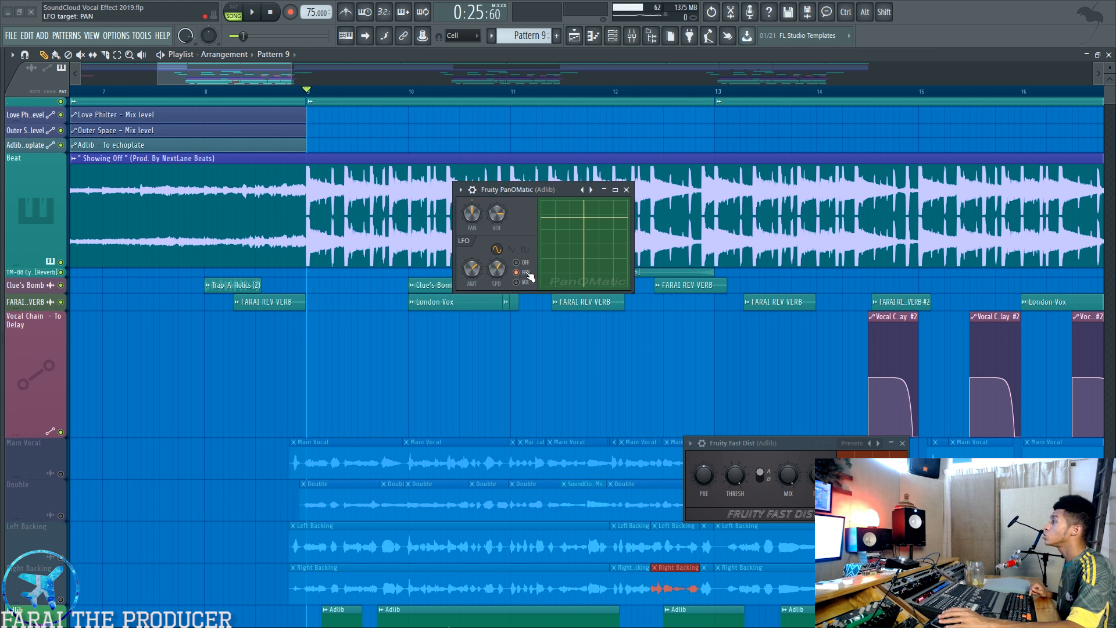
mouse_move(632, 291)
mouse_down()
mouse_move(733, 382)
mouse_move(644, 307)
mouse_up()
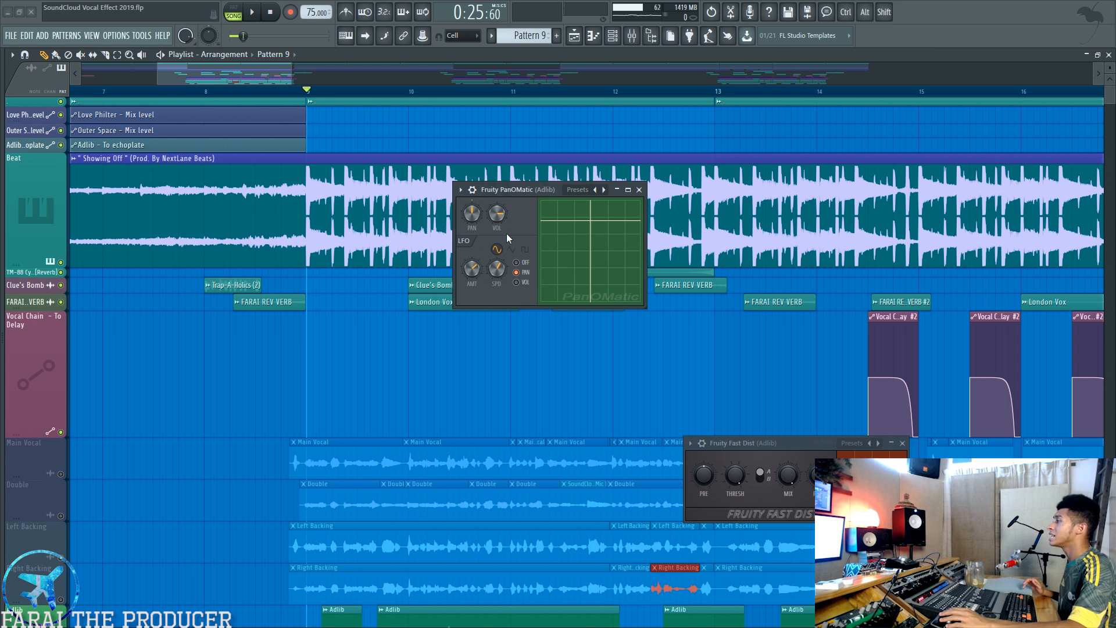
click(632, 36)
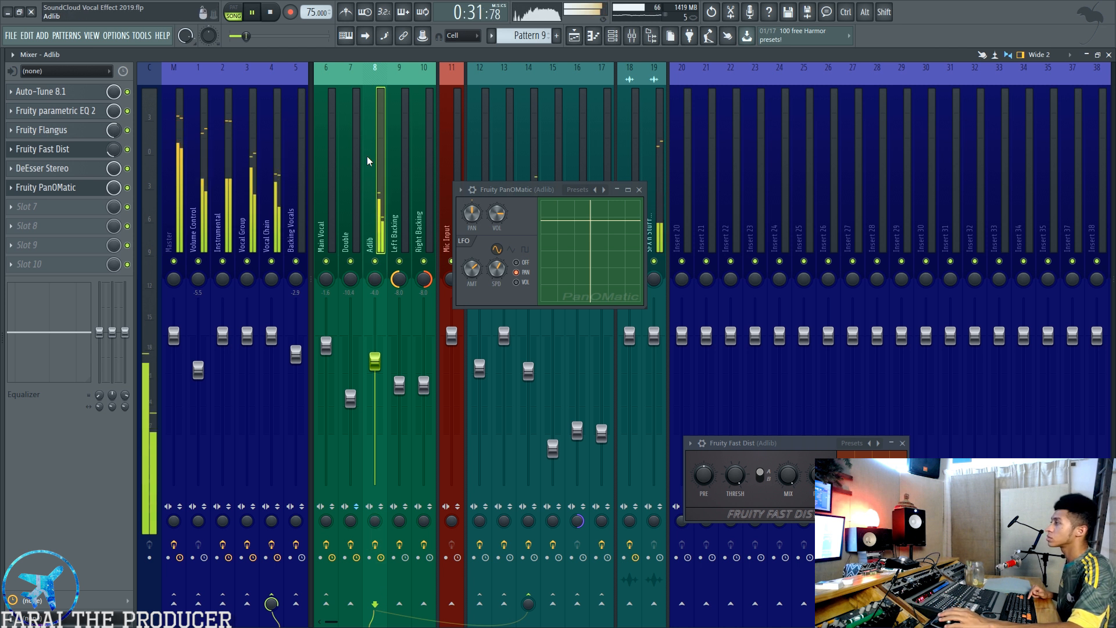
key(space)
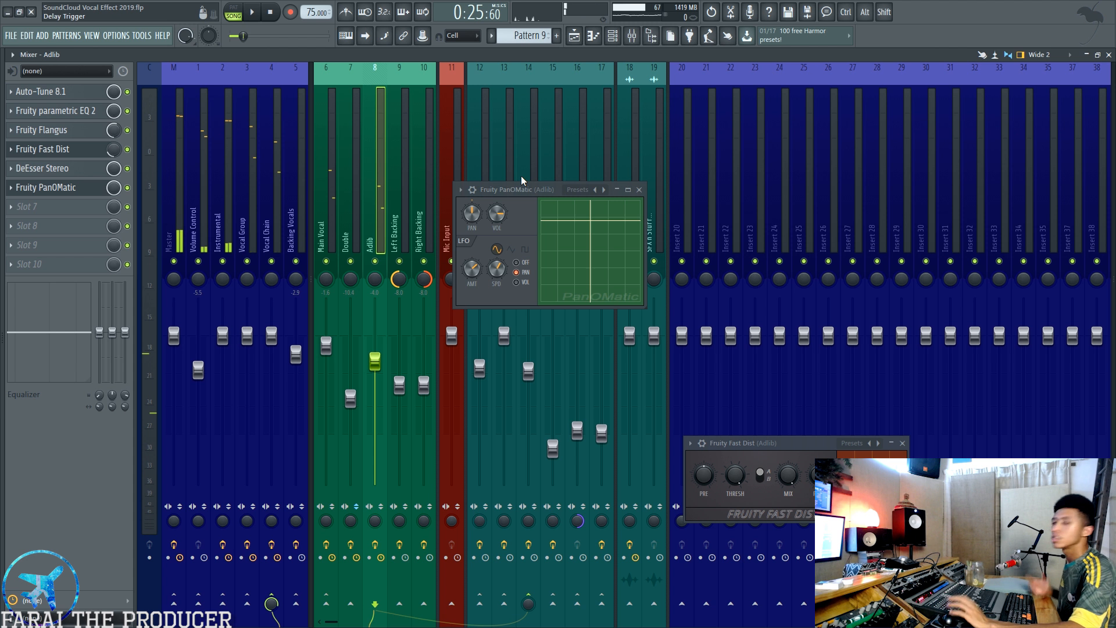
Unmute the Right Backing, Left Backing, Double and Main Vocal playlist tracks and play the arrangement
click(573, 37)
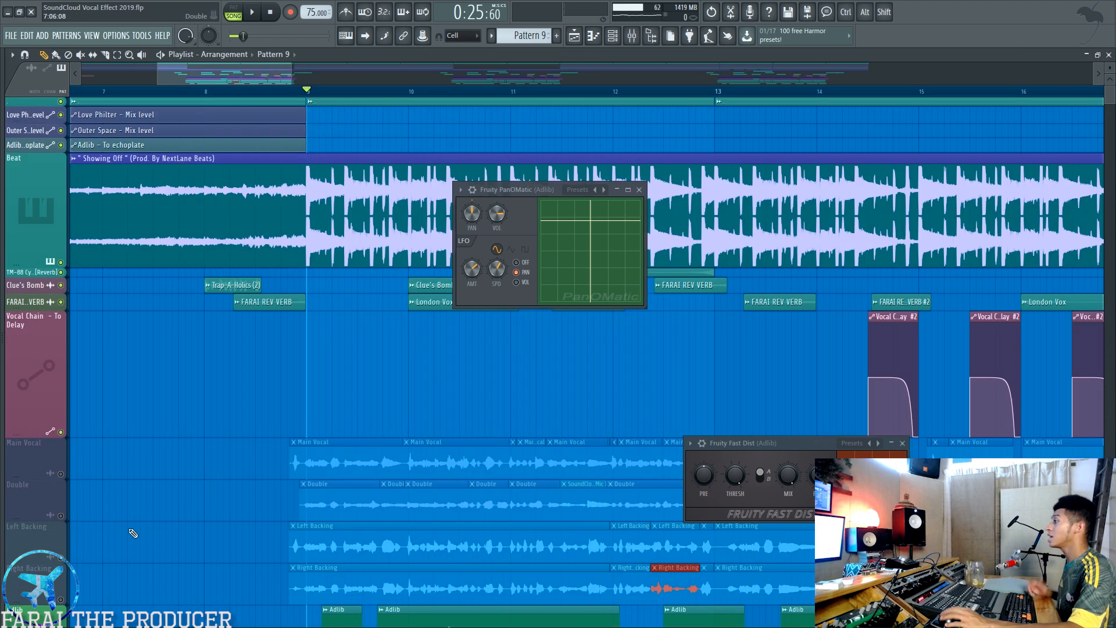
scroll(68, 471, down, 3)
click(61, 475)
click(61, 432)
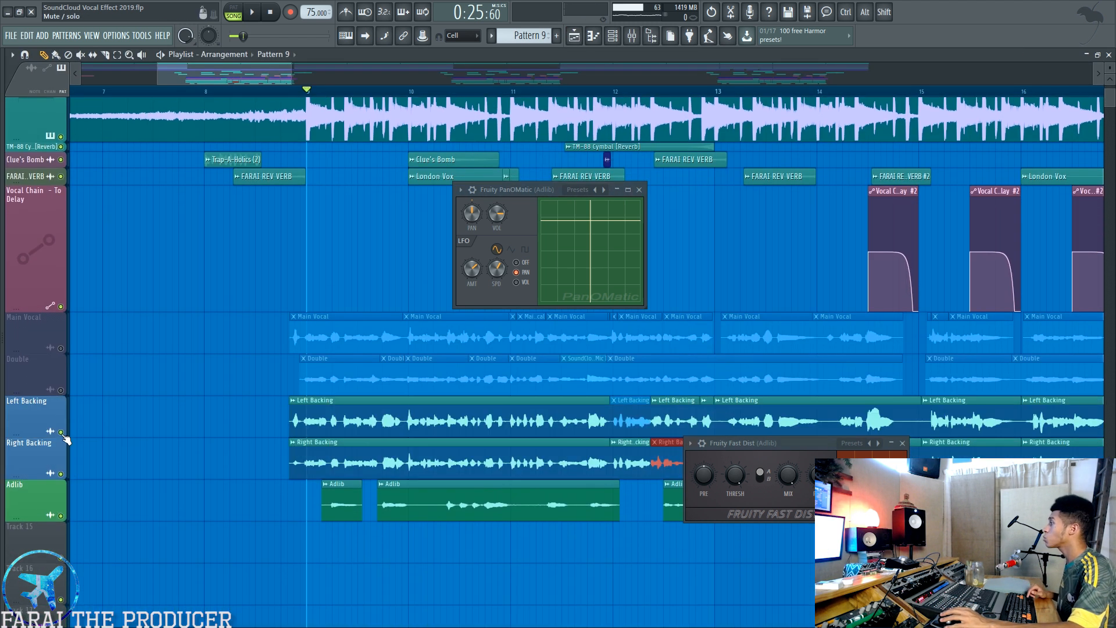
click(61, 391)
click(61, 349)
key(space)
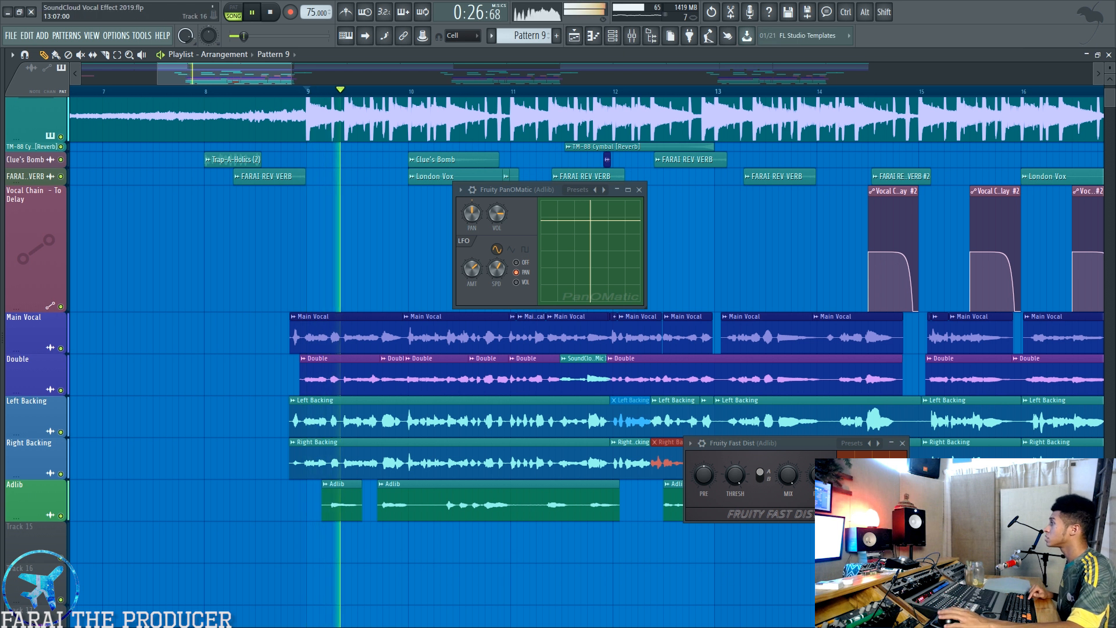
Audition the mix with the Double and Adlib mixer tracks muted and unmuted, and close Fruity PanOMatic
click(639, 41)
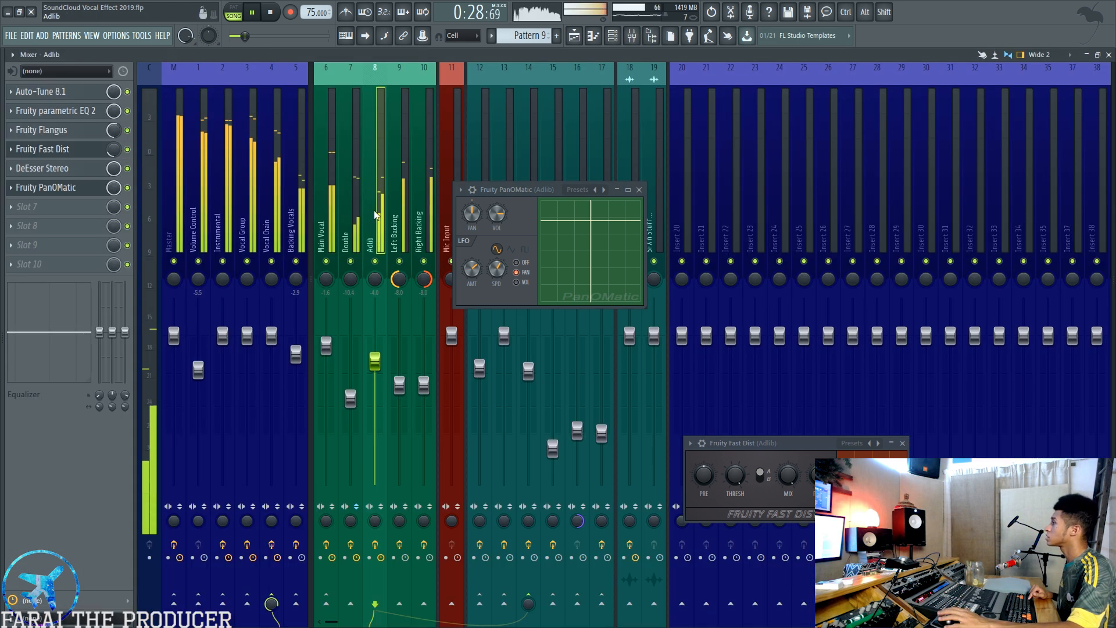
drag(375, 262, 351, 261)
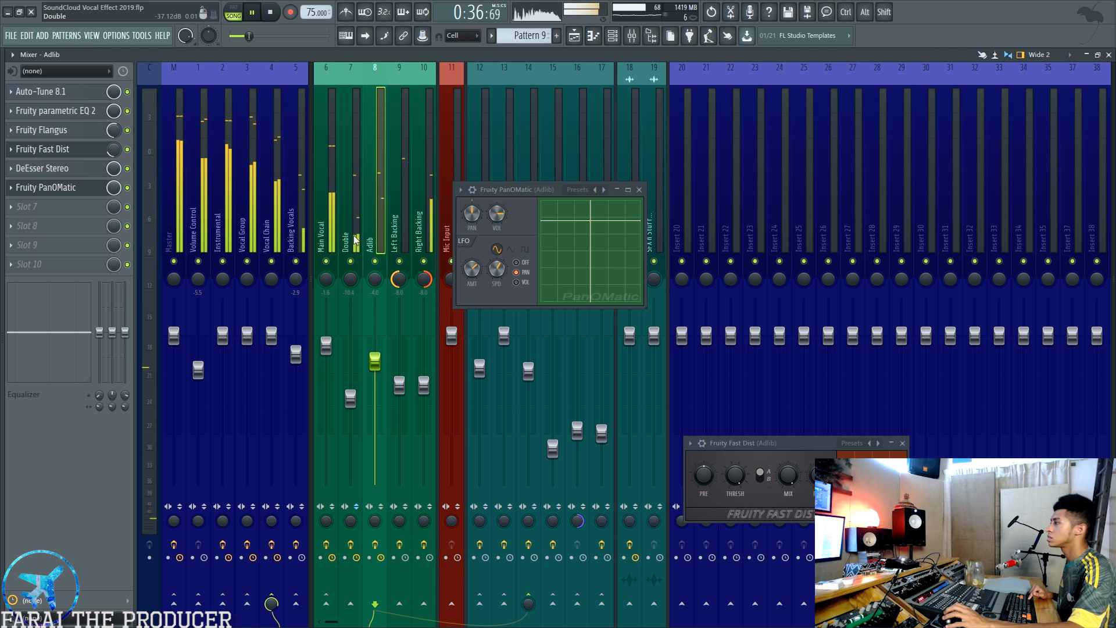
click(350, 261)
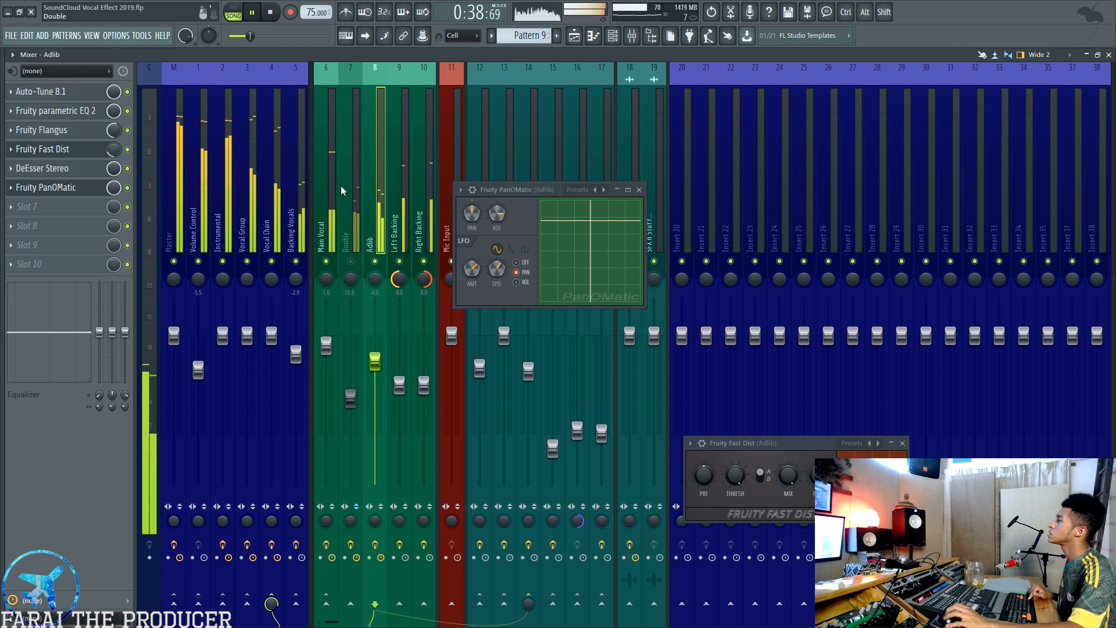
click(351, 261)
click(375, 261)
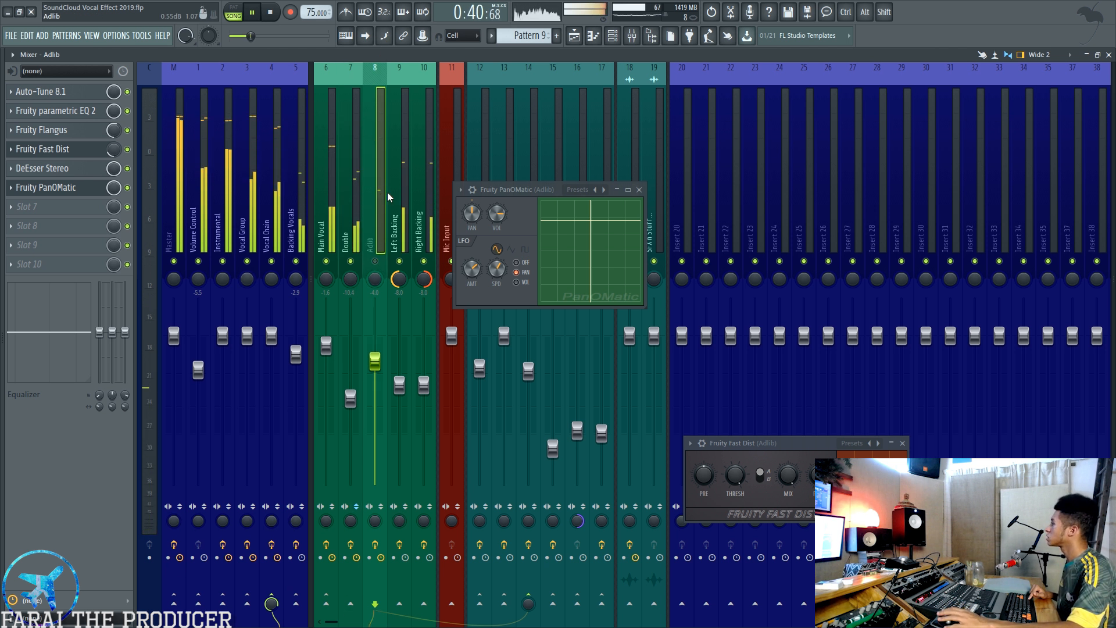
click(375, 261)
key(space)
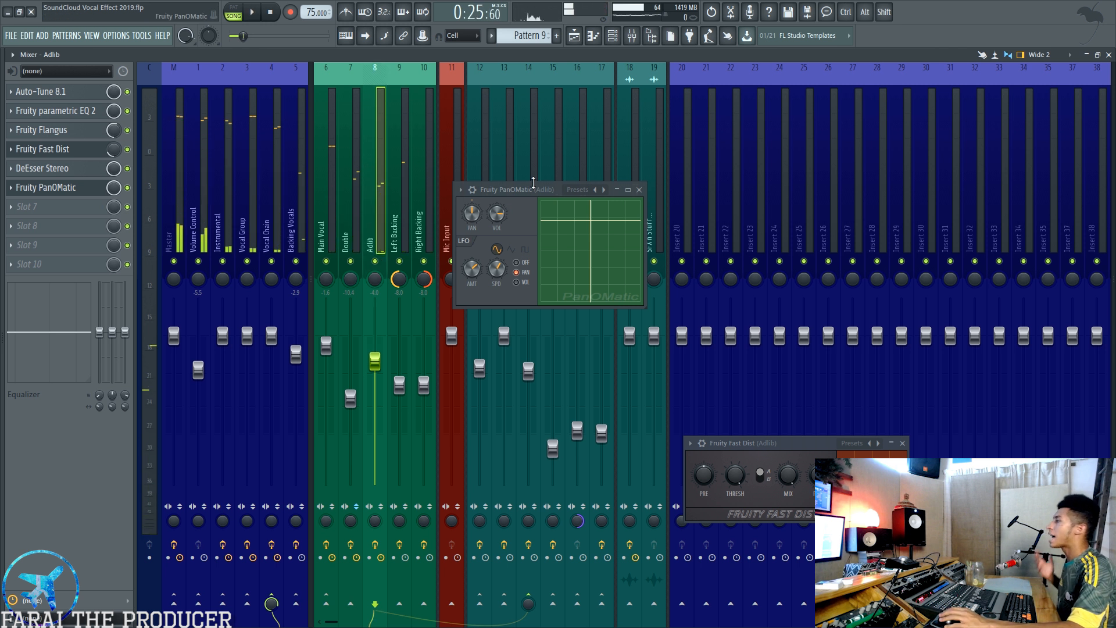
click(640, 189)
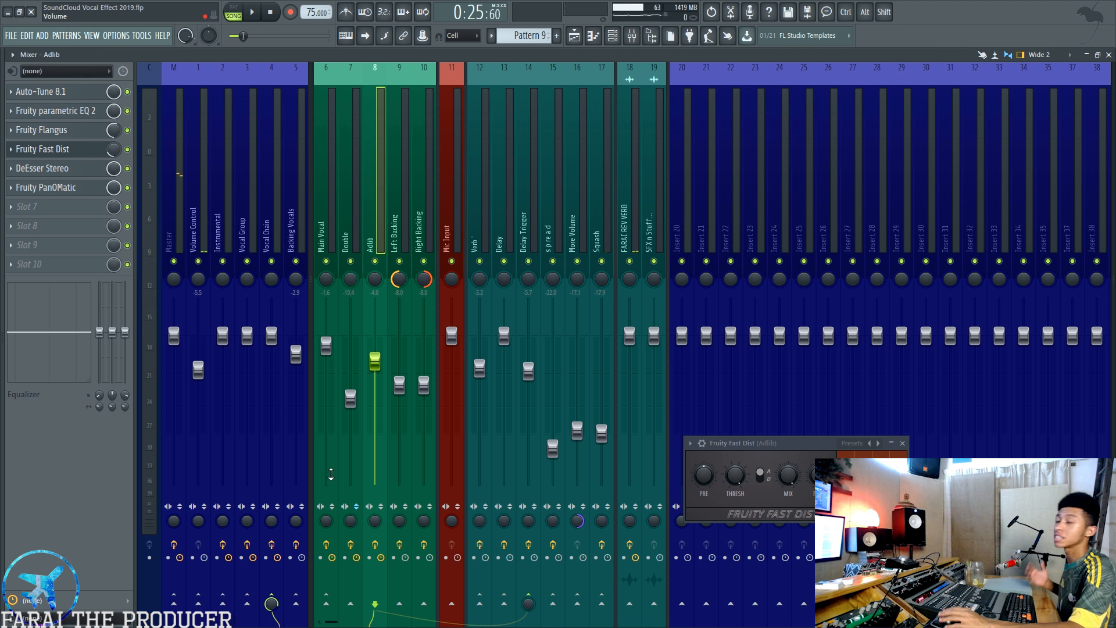
Raise the Double mixer track's fader to the default level, and audition it with Adlib, Left Backing and Right Backing muted
drag(348, 408, 344, 403)
drag(376, 262, 423, 263)
key(space)
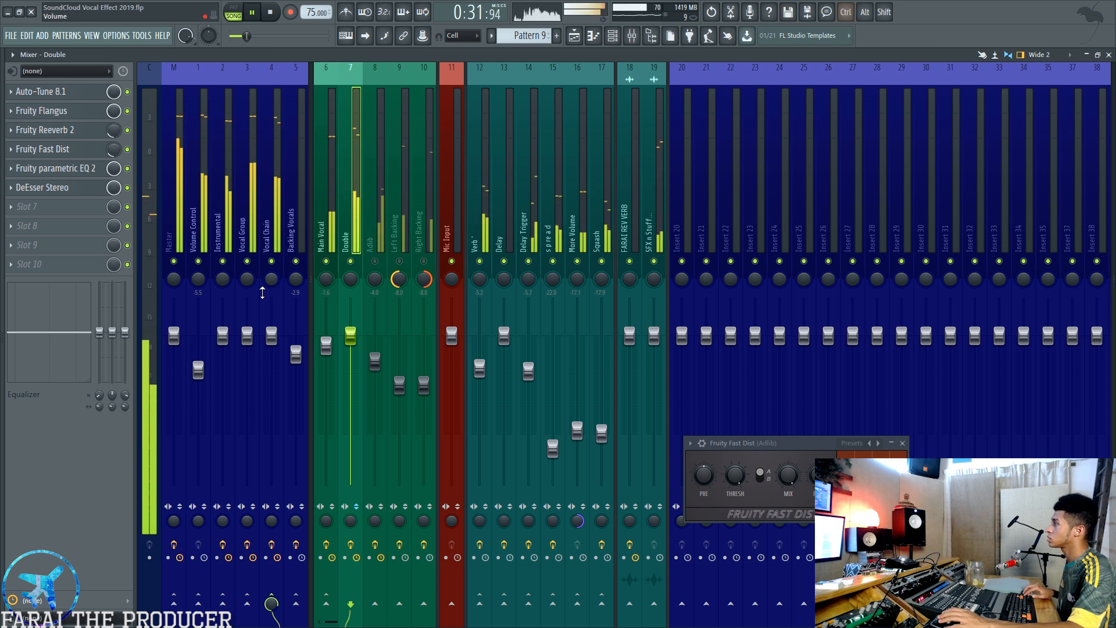
key(space)
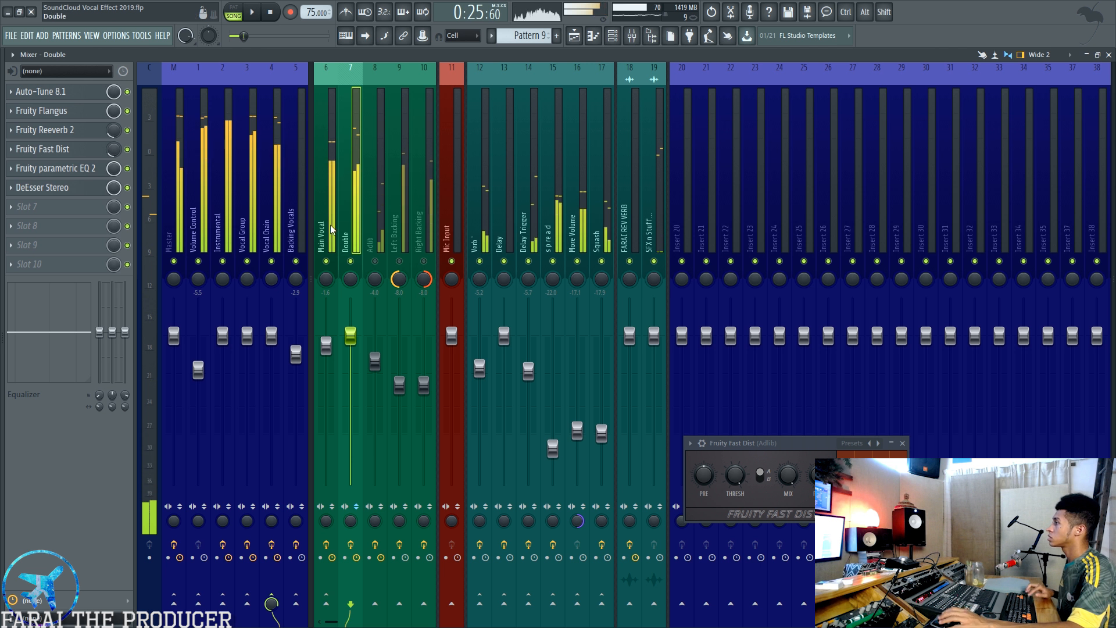
Cut the Double track's middle equalizer band to -13.4 at 1.5k, and audition it with the Adlib and both backing tracks unmuted
drag(112, 332, 112, 366)
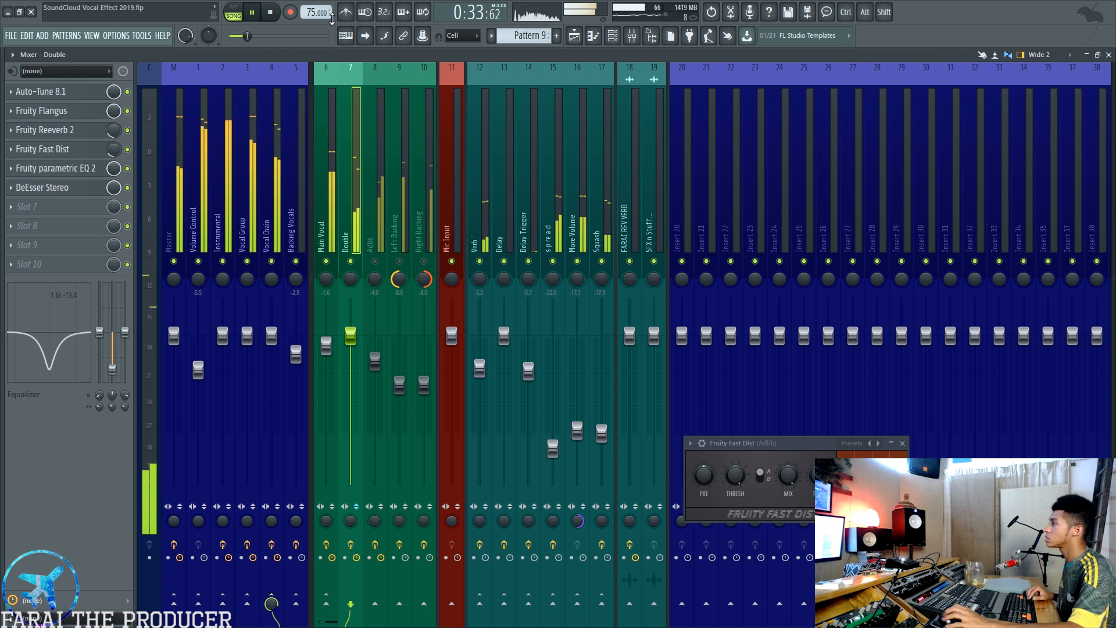
click(374, 262)
click(399, 262)
click(423, 262)
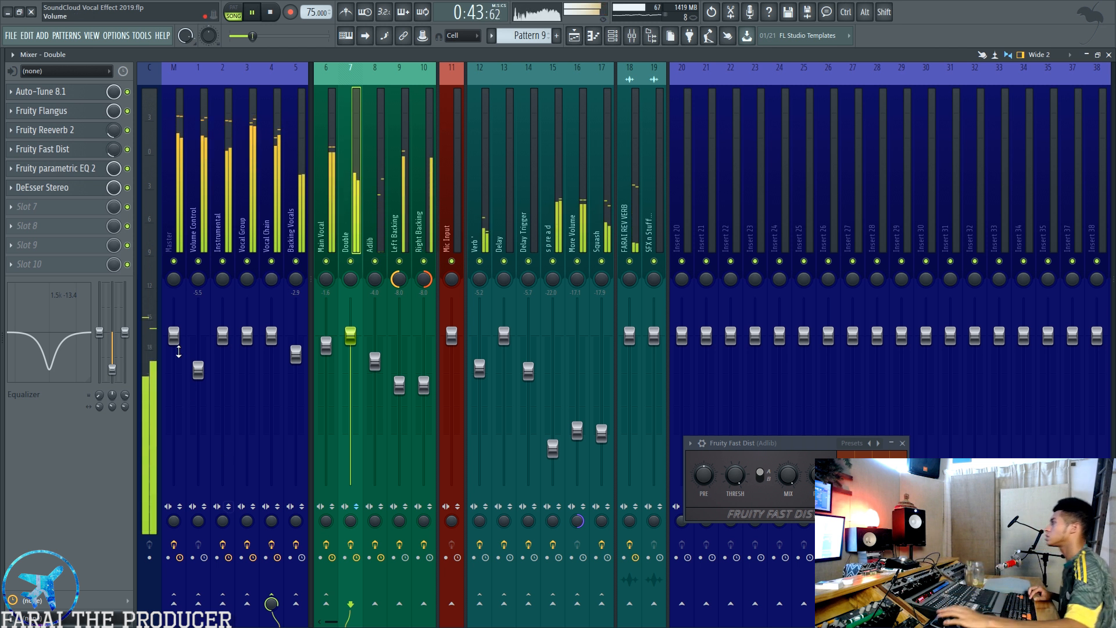
key(space)
Undo the Double mixer track's equalizer and volume changes
key(ctrl+alt+z)
key(ctrl+alt+z)
key(ctrl+alt+z)
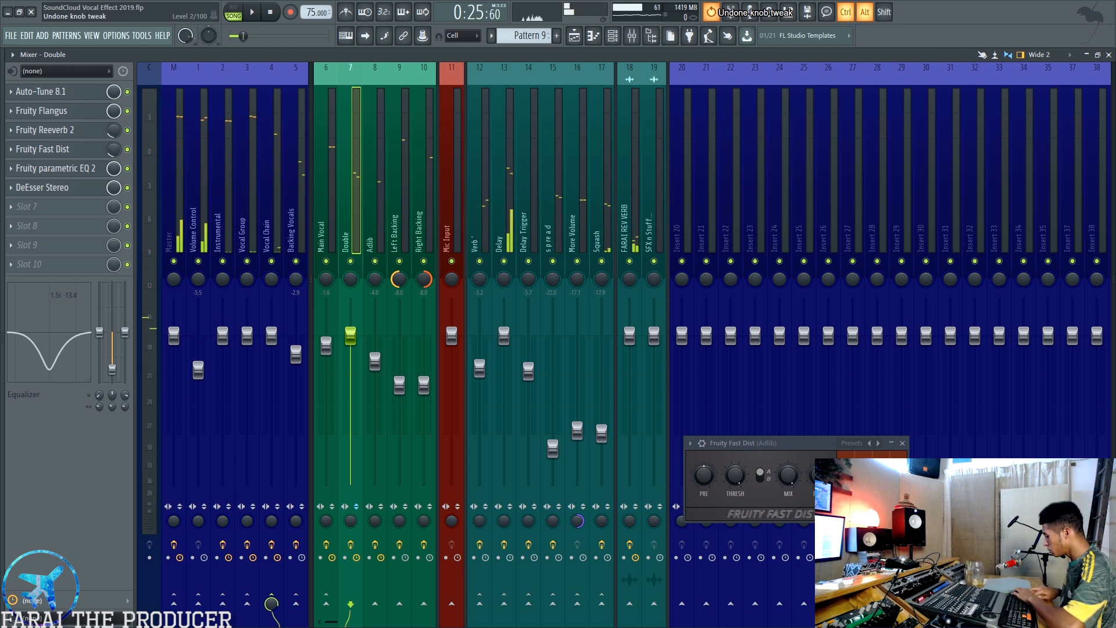
key(ctrl+alt+z)
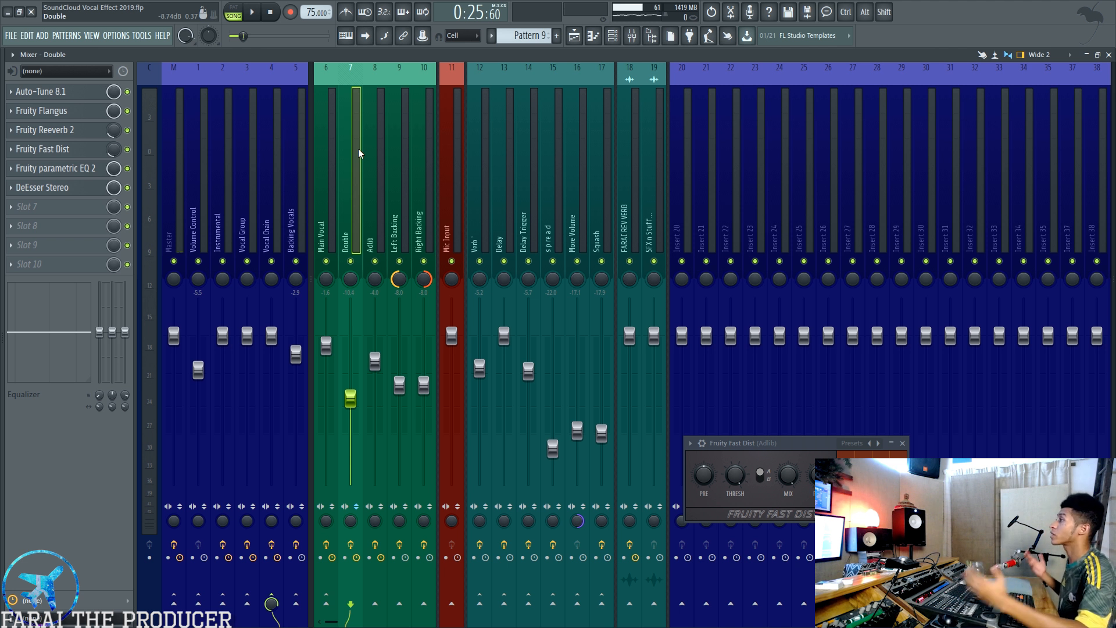
Audition the full vocal mix, and look through the mixer tracks from Double to Right Backing and the Vocal Chain
key(space)
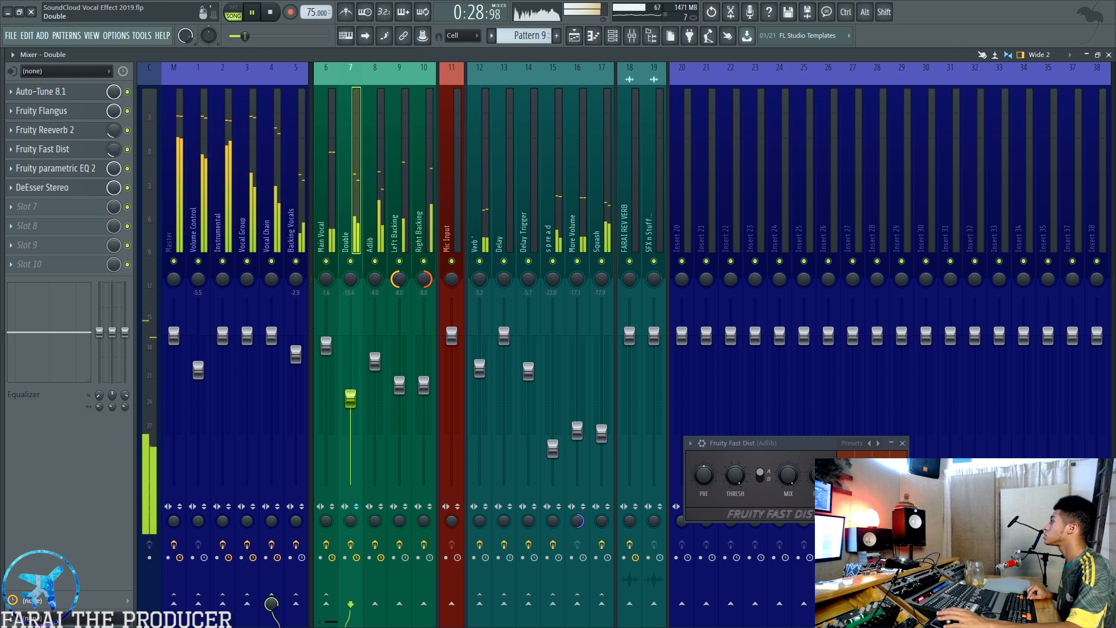
key(space)
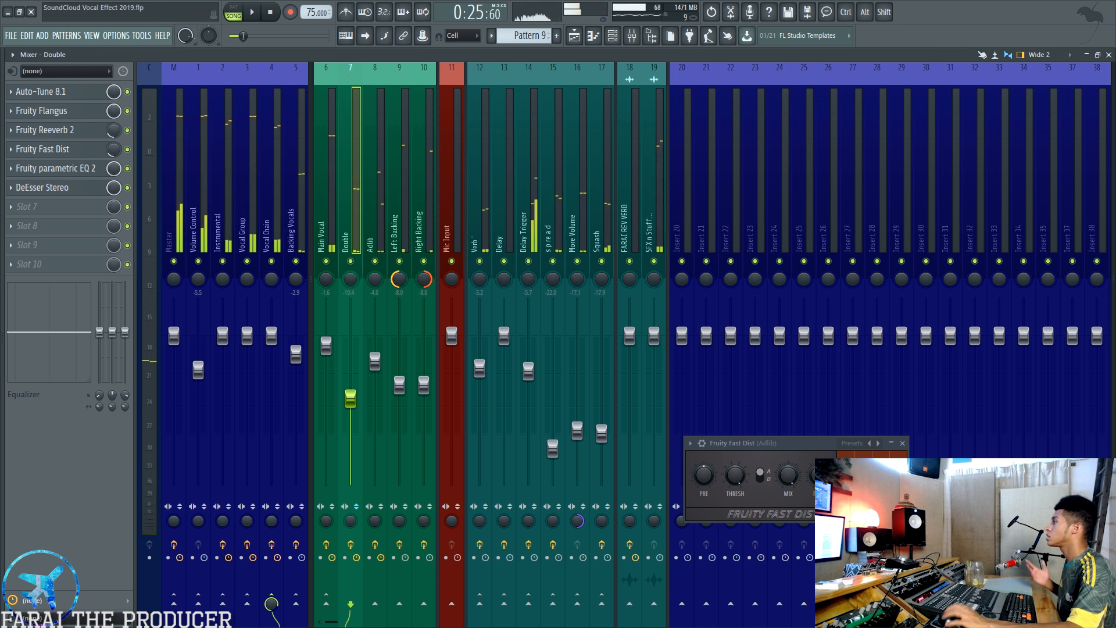
drag(345, 202, 420, 207)
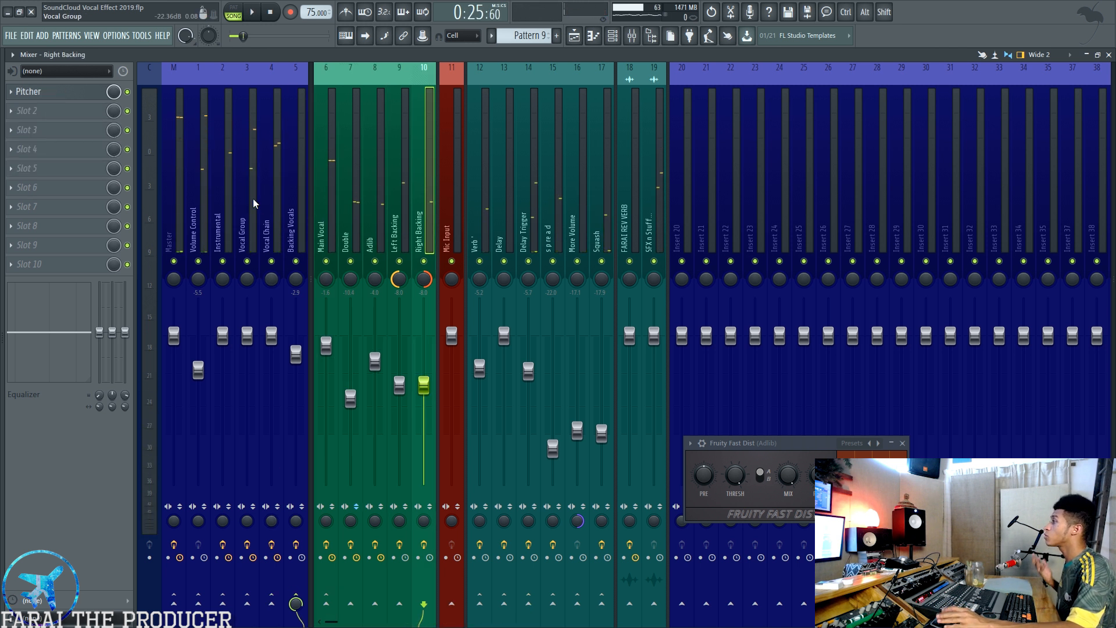
click(277, 202)
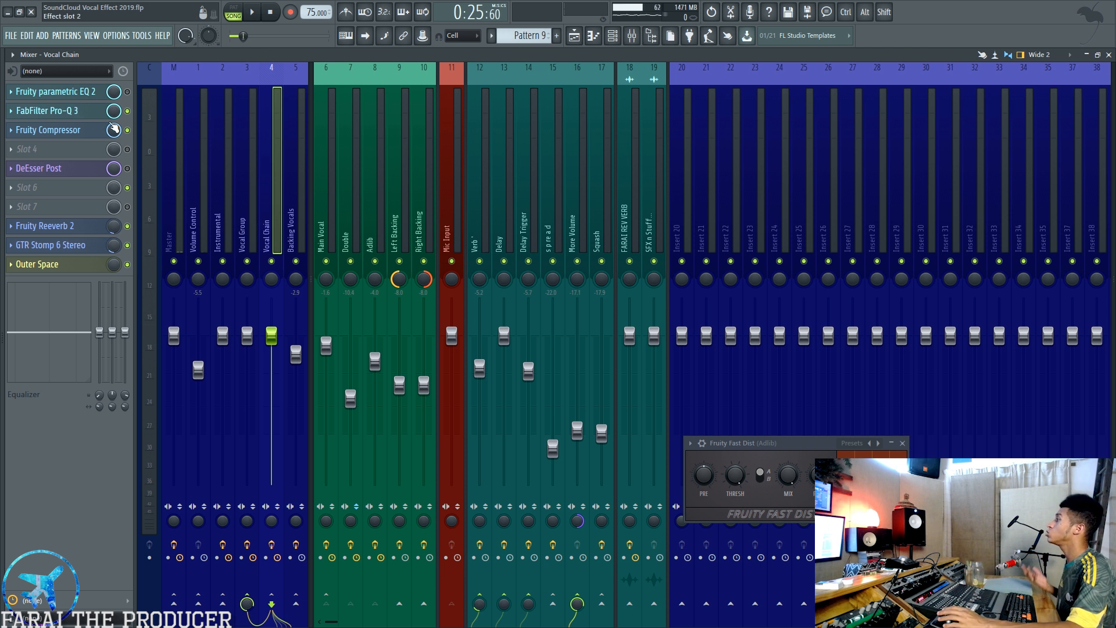
Review FabFilter Pro-Q 3 and Fruity parametric EQ 2 on the Vocal Chain, and leave only Pro-Q 3 open
click(89, 112)
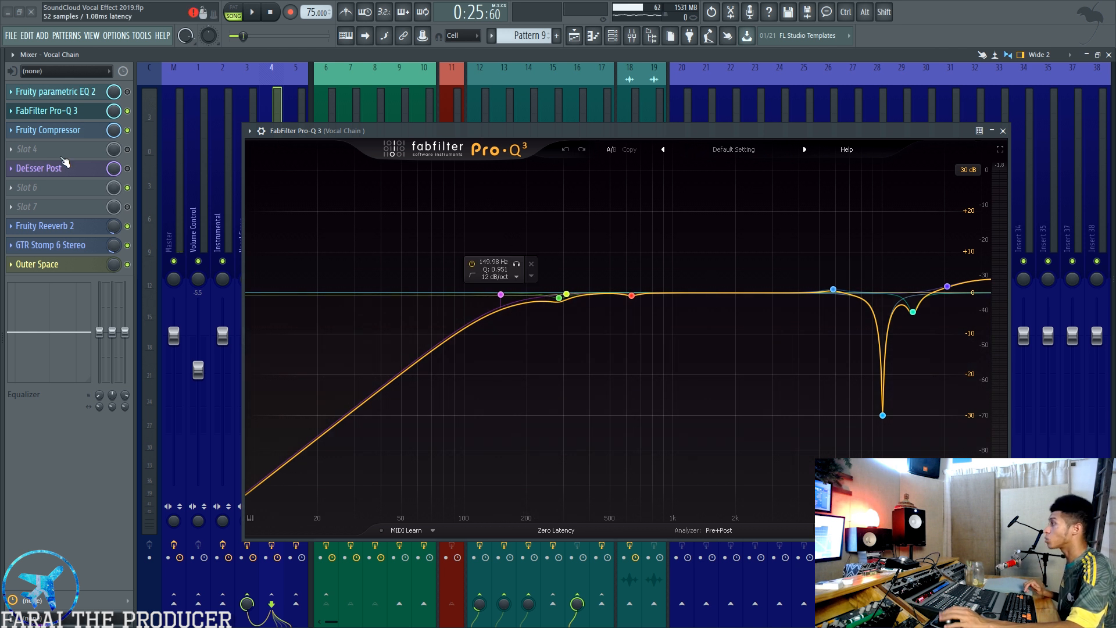
click(55, 91)
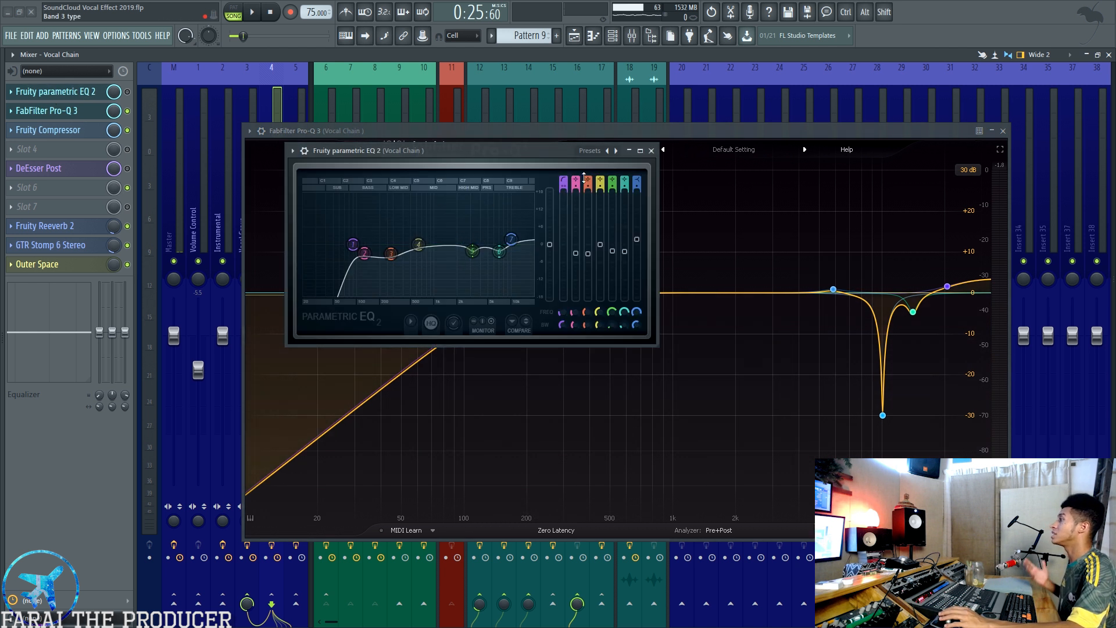
drag(498, 151, 520, 337)
click(676, 339)
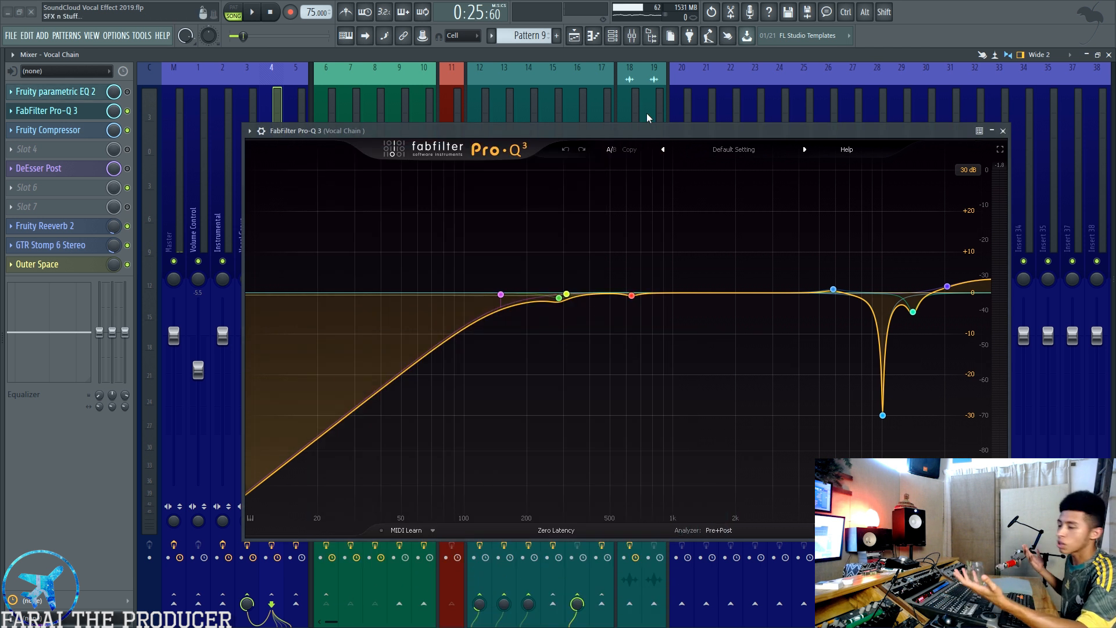
drag(633, 130, 623, 95)
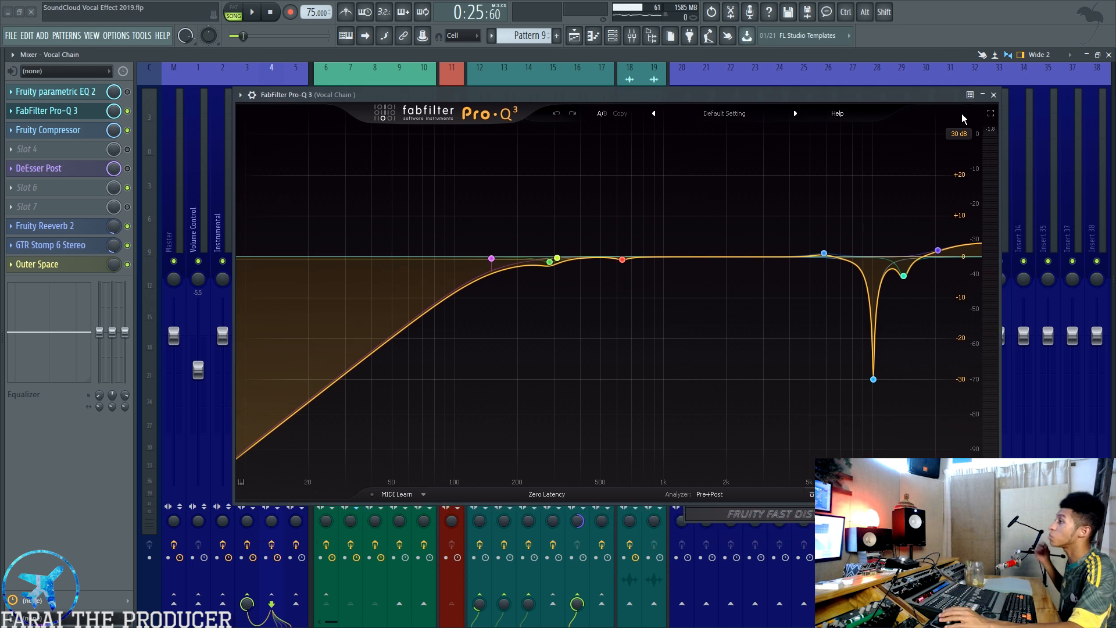
Examine the Pro-Q 3 curve at a 12 dB display range, and return the range to 30 dB
click(957, 134)
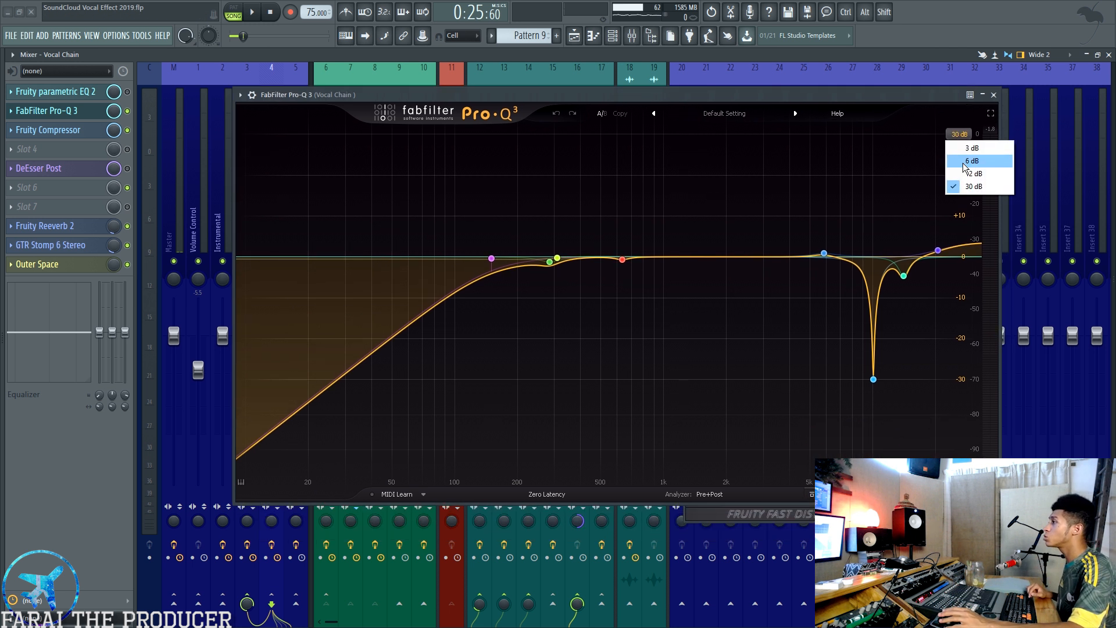
click(964, 172)
drag(510, 95, 506, 97)
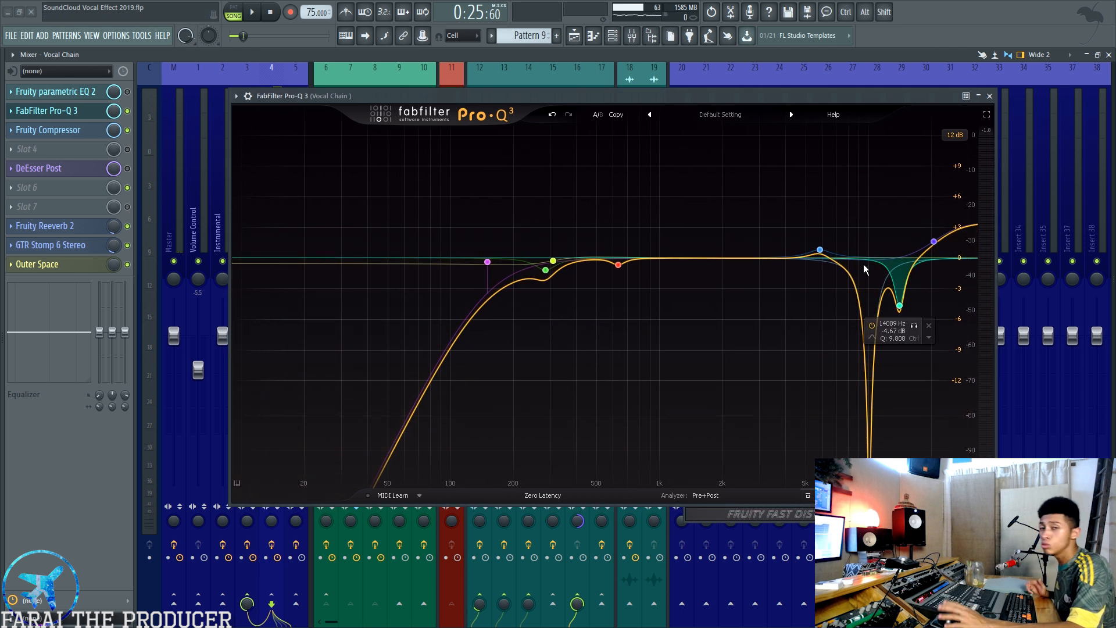
click(955, 134)
click(968, 187)
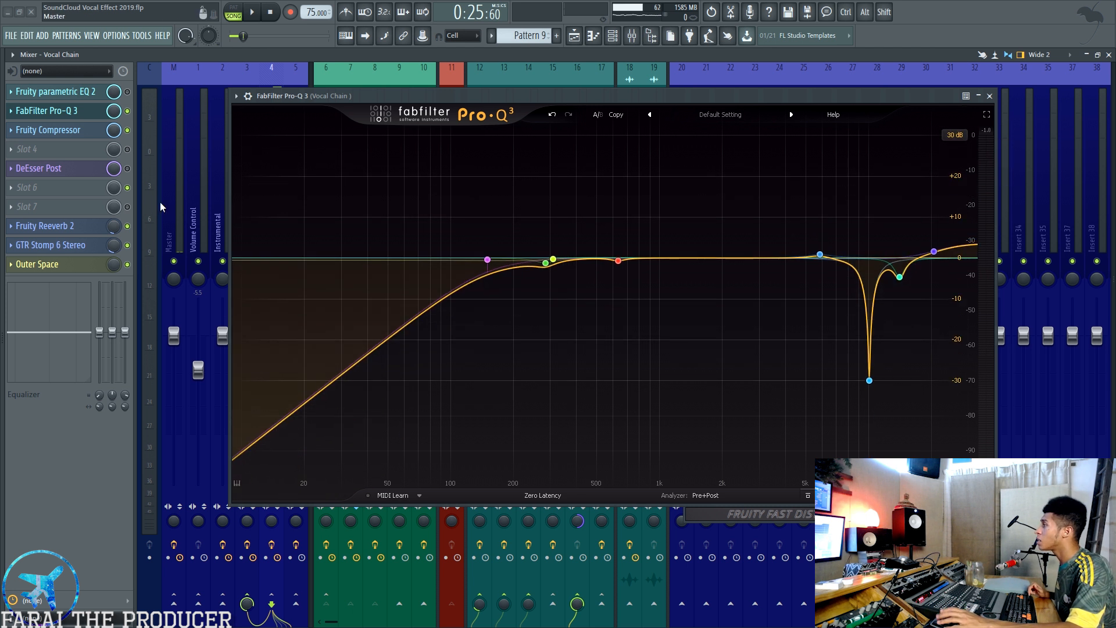
Look over the DeEsser Post settings on the Vocal Chain, and close the plugin
click(68, 170)
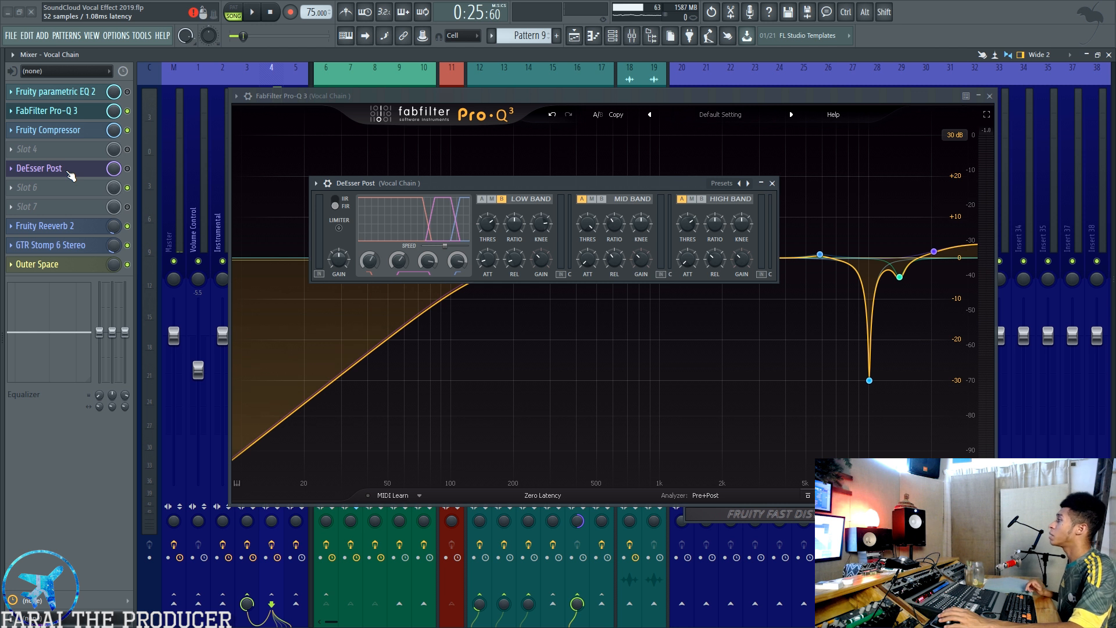
click(68, 173)
click(68, 172)
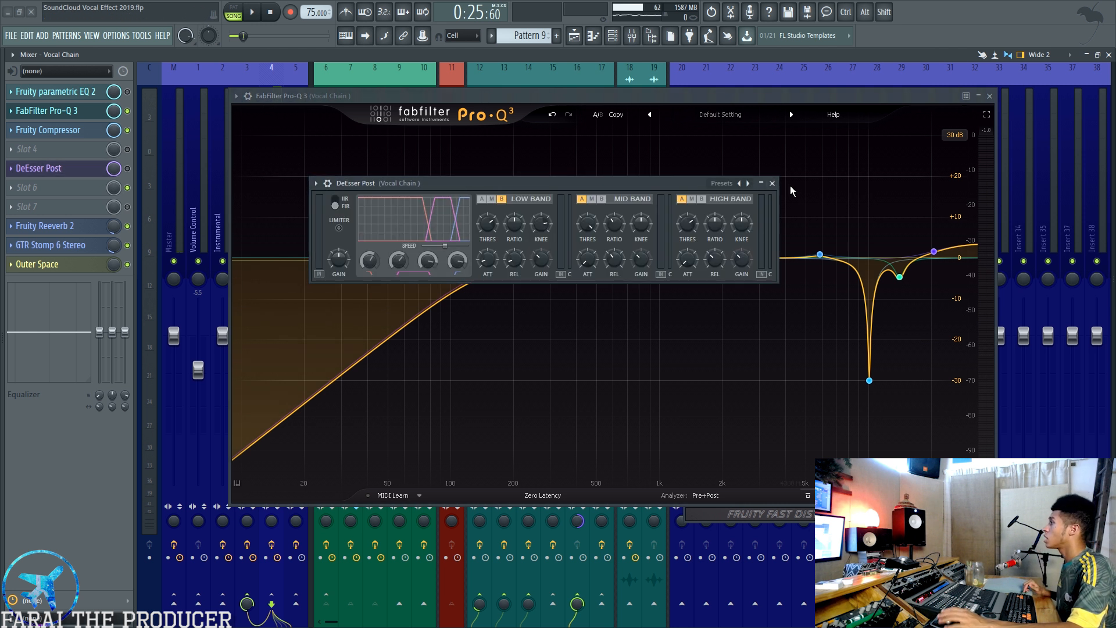
click(772, 183)
Audition the Pro-Q 3 band at 10111 Hz in solo during playback, and end the solo and playback
mouse_move(872, 372)
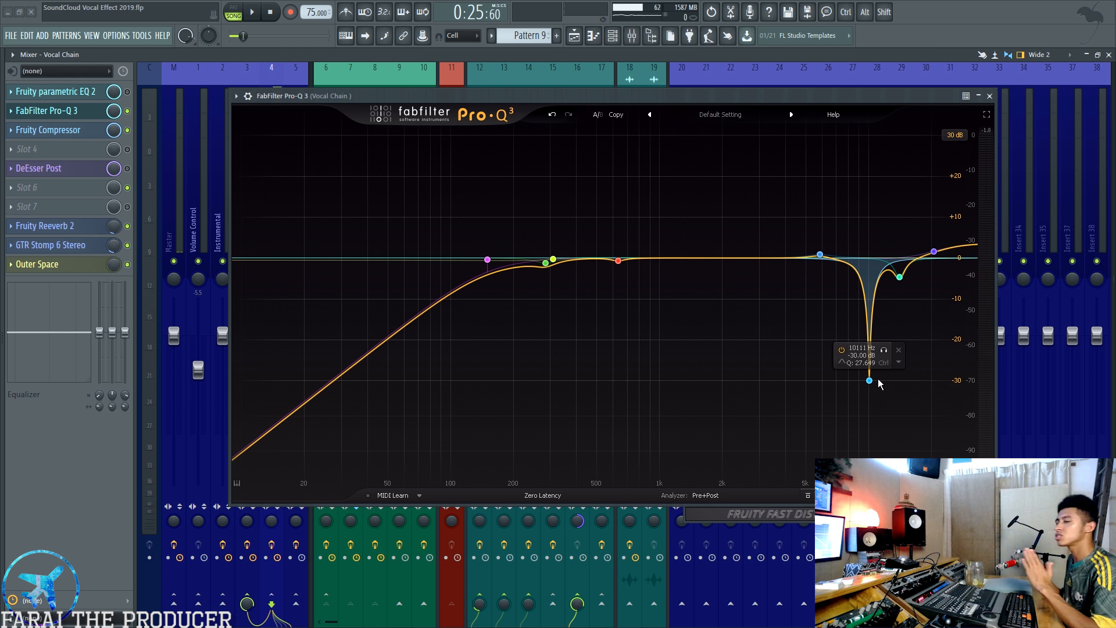
click(884, 350)
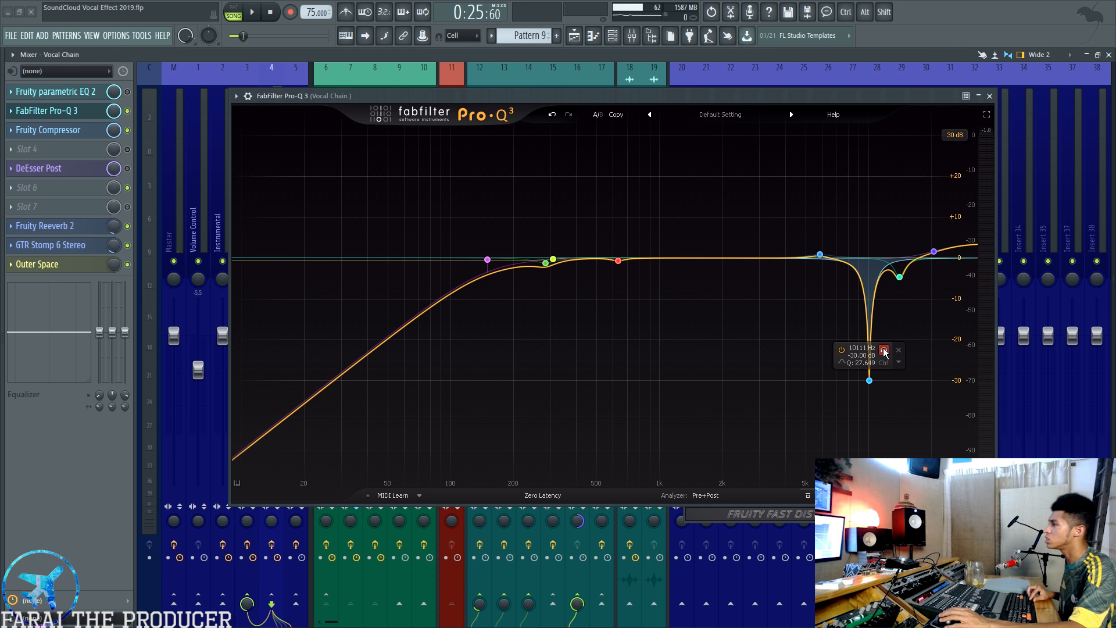
key(space)
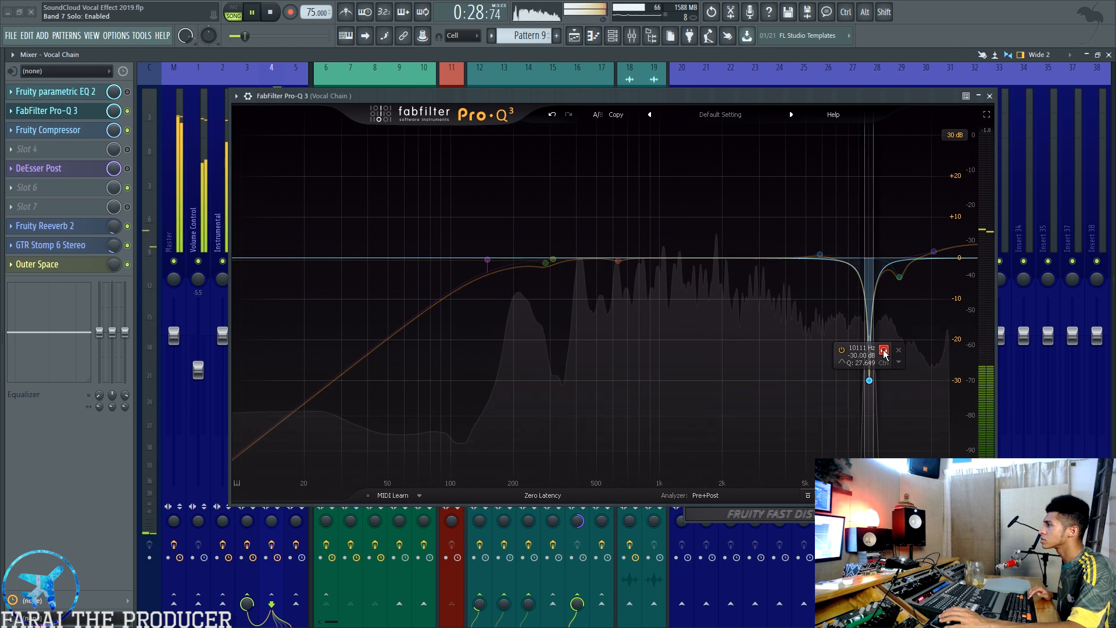
click(883, 350)
key(space)
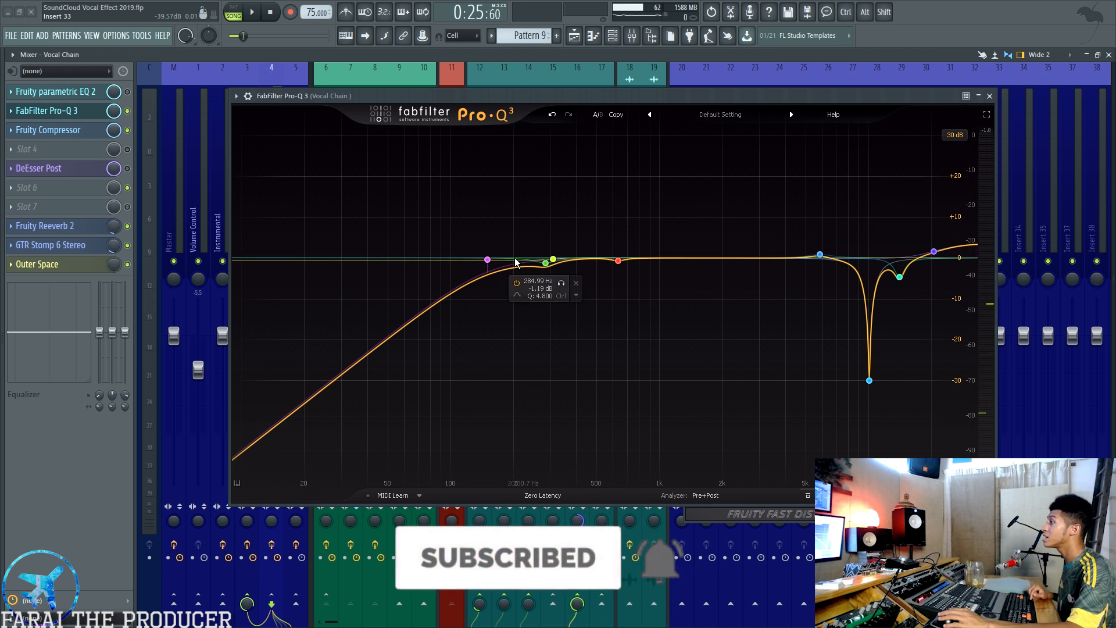
Inspect the low cut and high shelf bands of Pro-Q 3 with the display range set to 12 dB
click(487, 260)
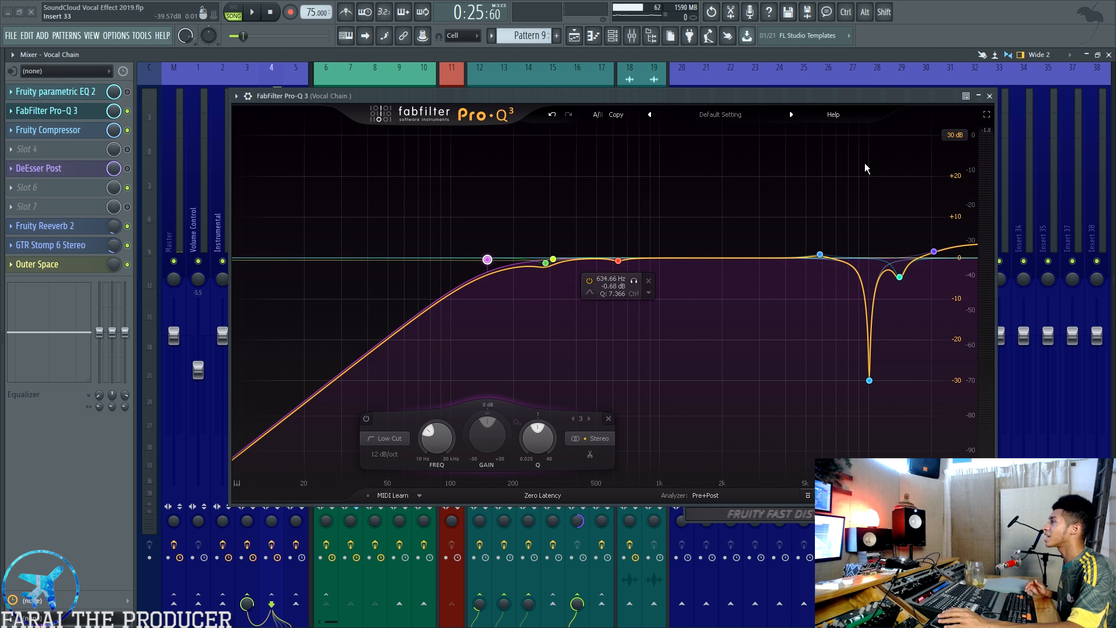
click(955, 135)
click(958, 171)
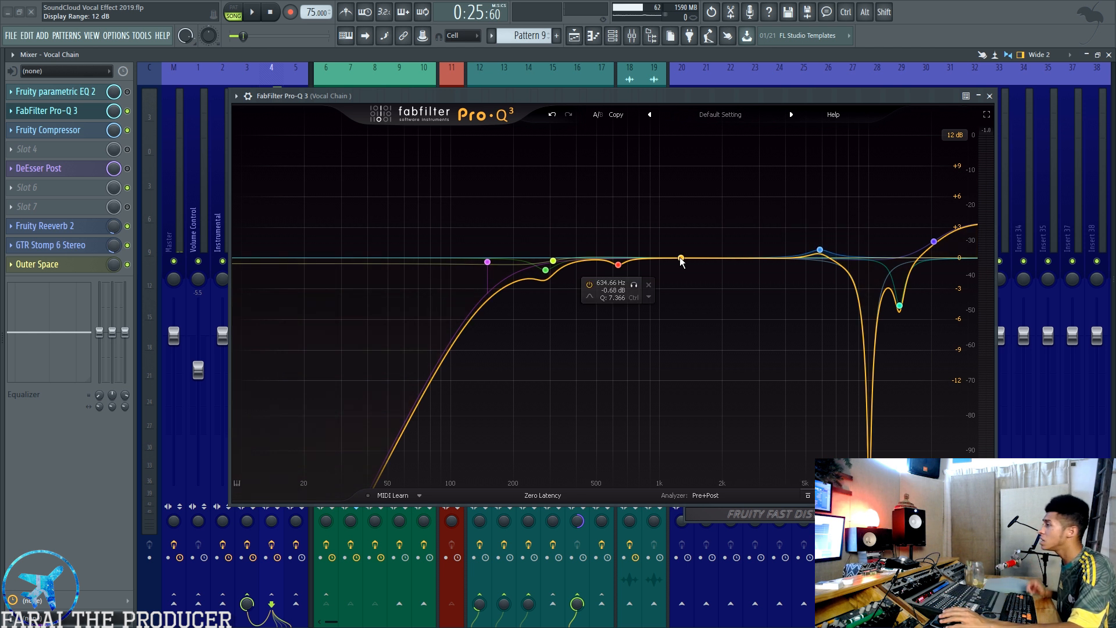
drag(702, 261, 720, 240)
click(751, 208)
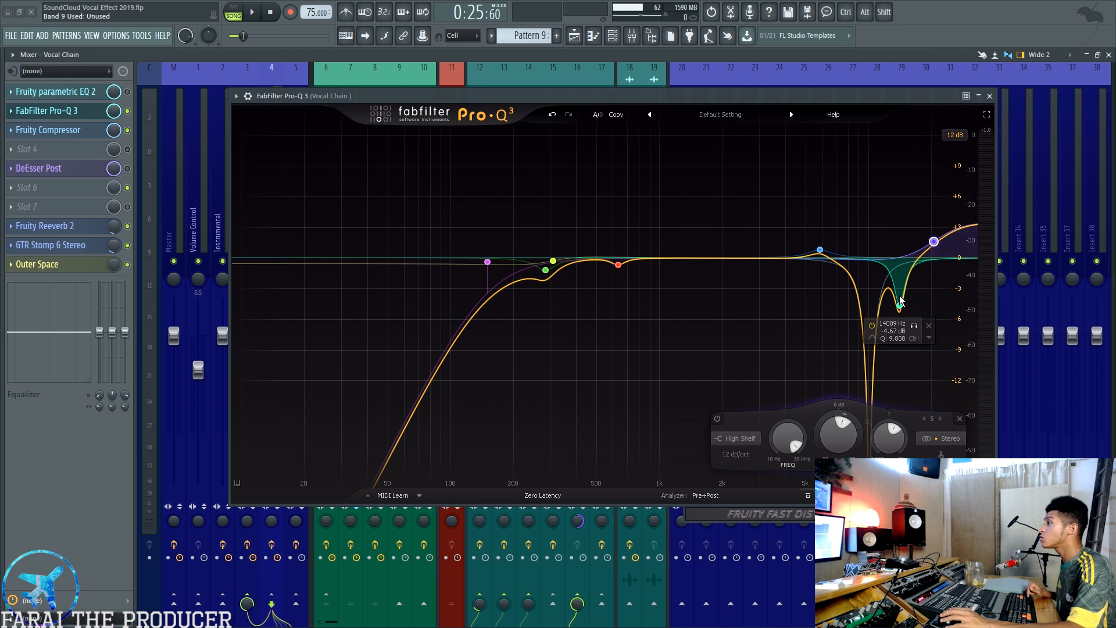
Audition the Pro-Q 3 band at 14089 Hz soloed and unsoloed during playback, and stop playback
key(space)
click(914, 326)
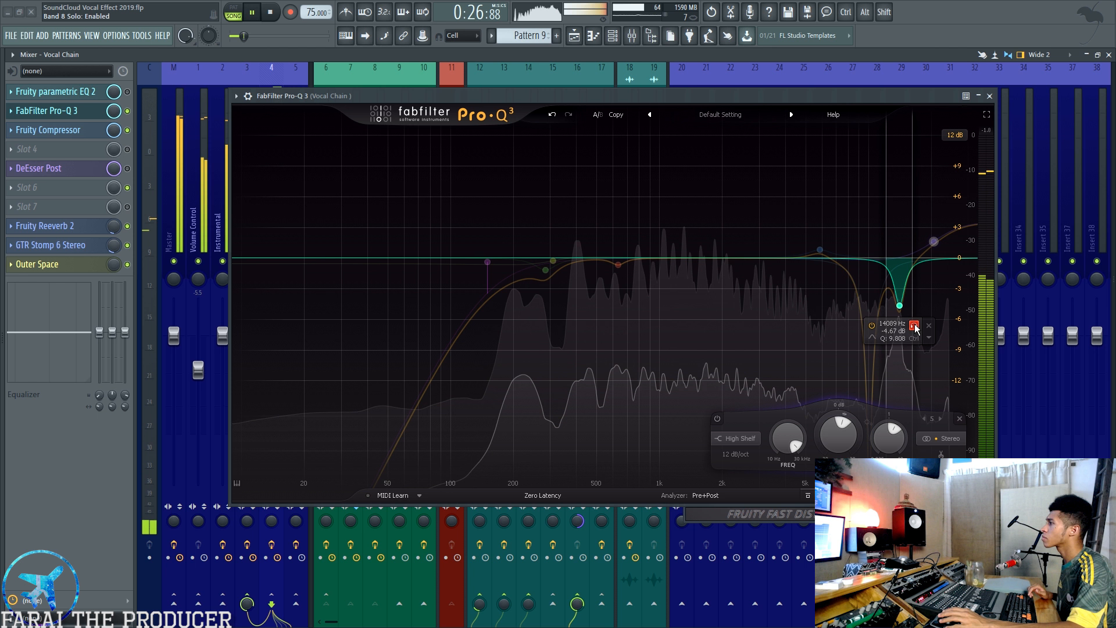
click(914, 326)
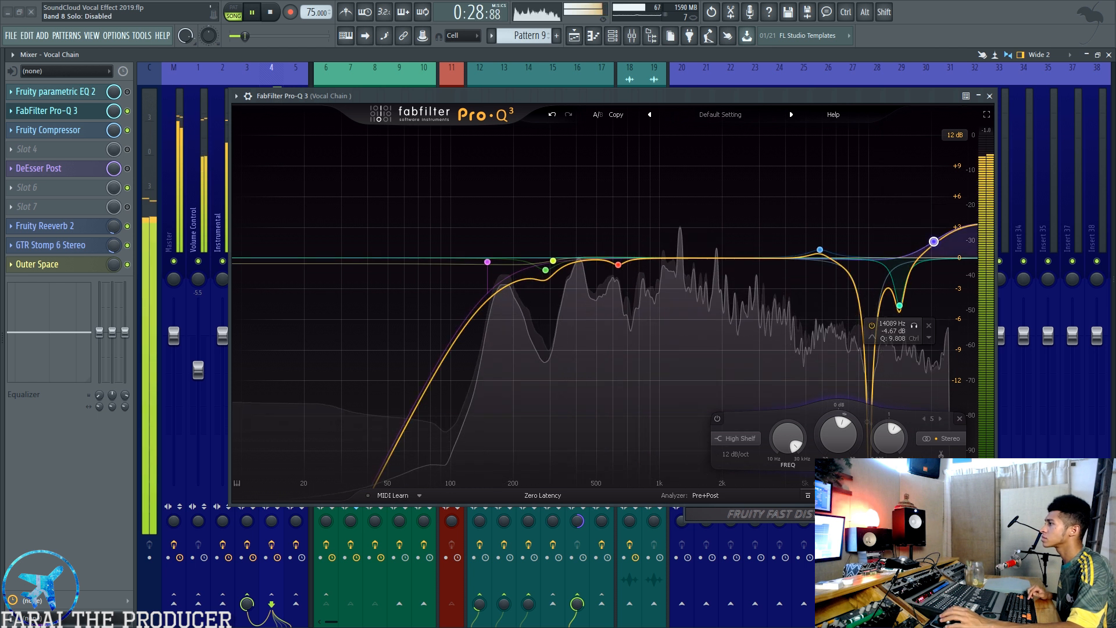
key(space)
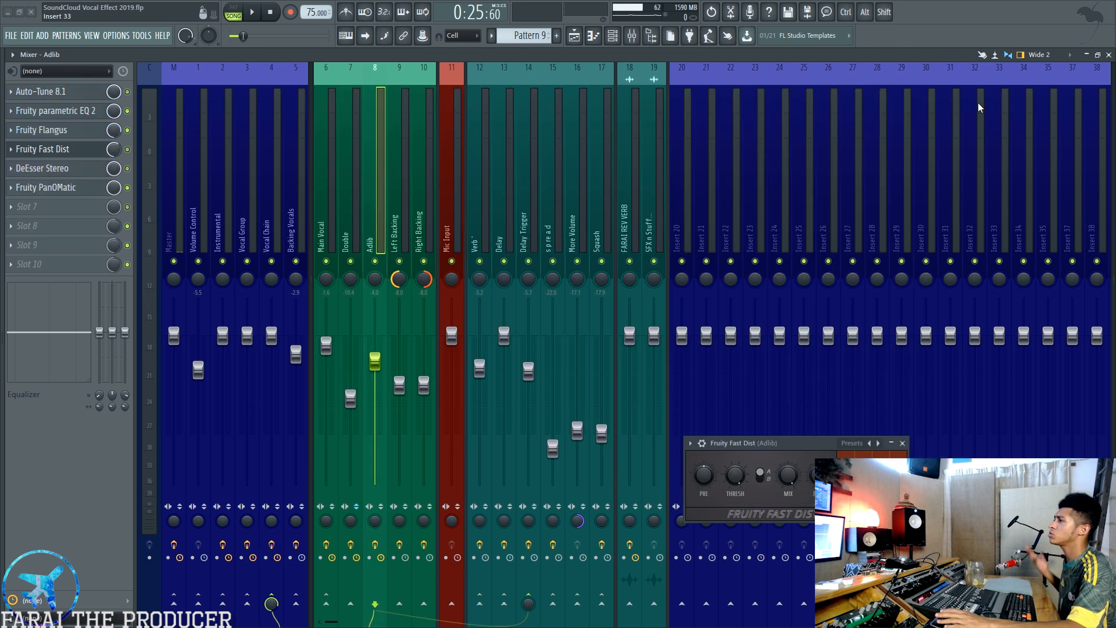
Close Pro-Q 3 and Fruity Fast Dist, and open Fruity Reeverb 2 on the Vocal Chain
click(989, 96)
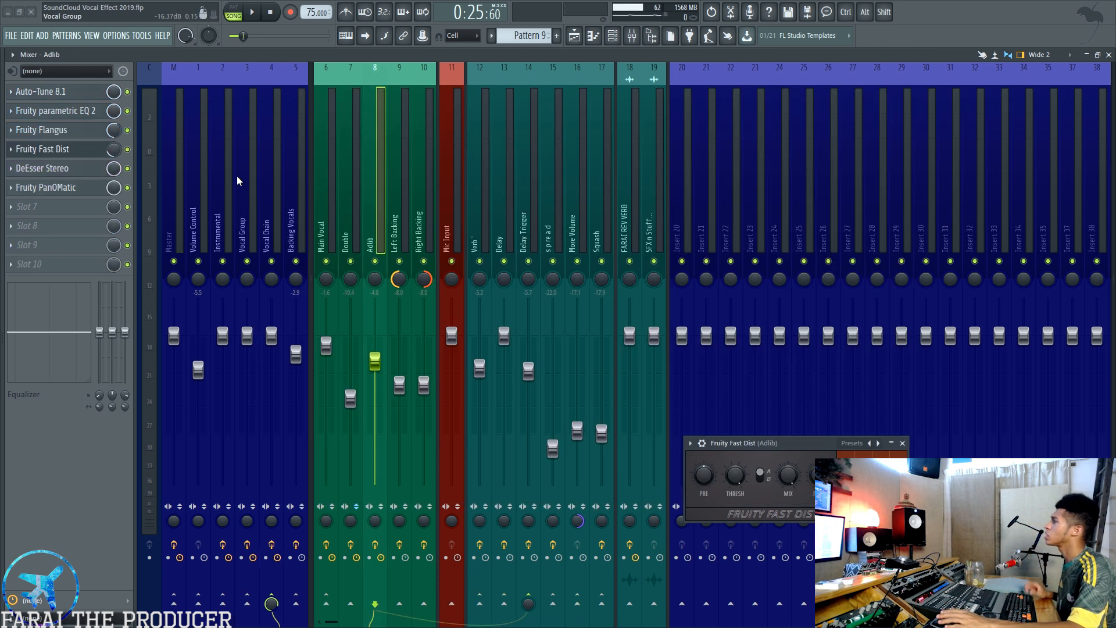
click(273, 174)
click(902, 443)
click(270, 181)
click(64, 231)
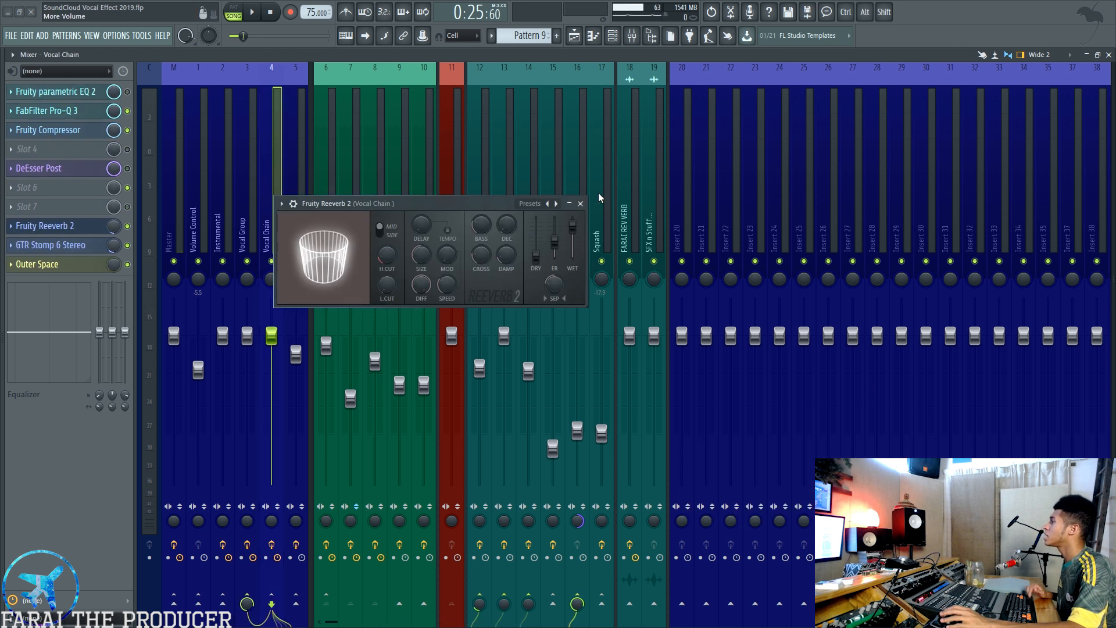
Examine the flanger in GTR Stomp 6 Stereo on the Vocal Chain, check the Double track's Fruity Flangus, and close GTR Stomp
click(50, 244)
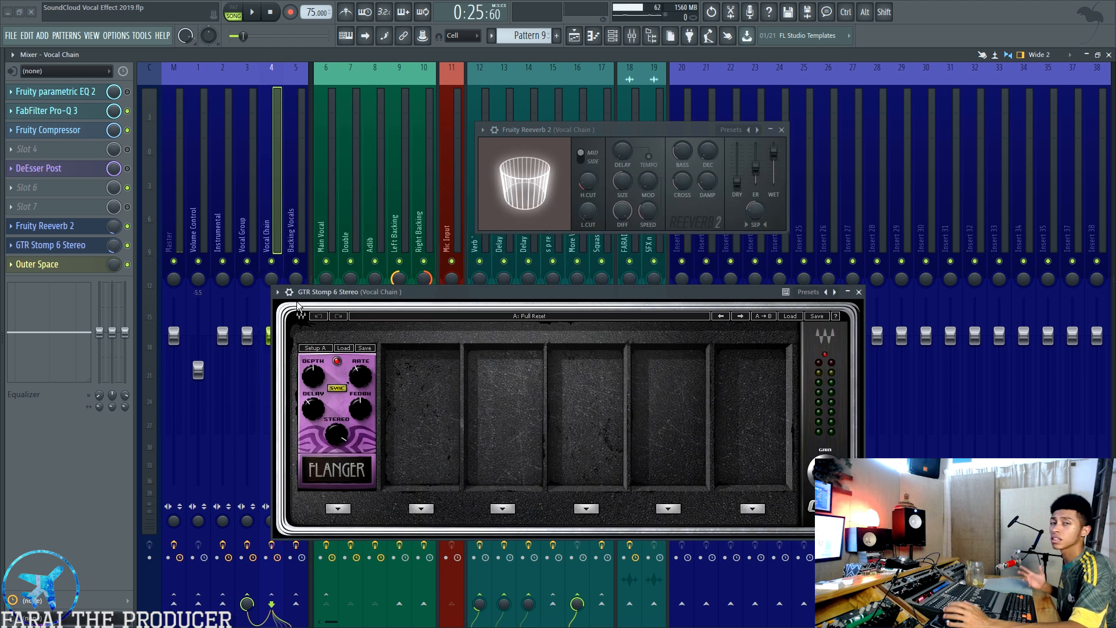
click(352, 202)
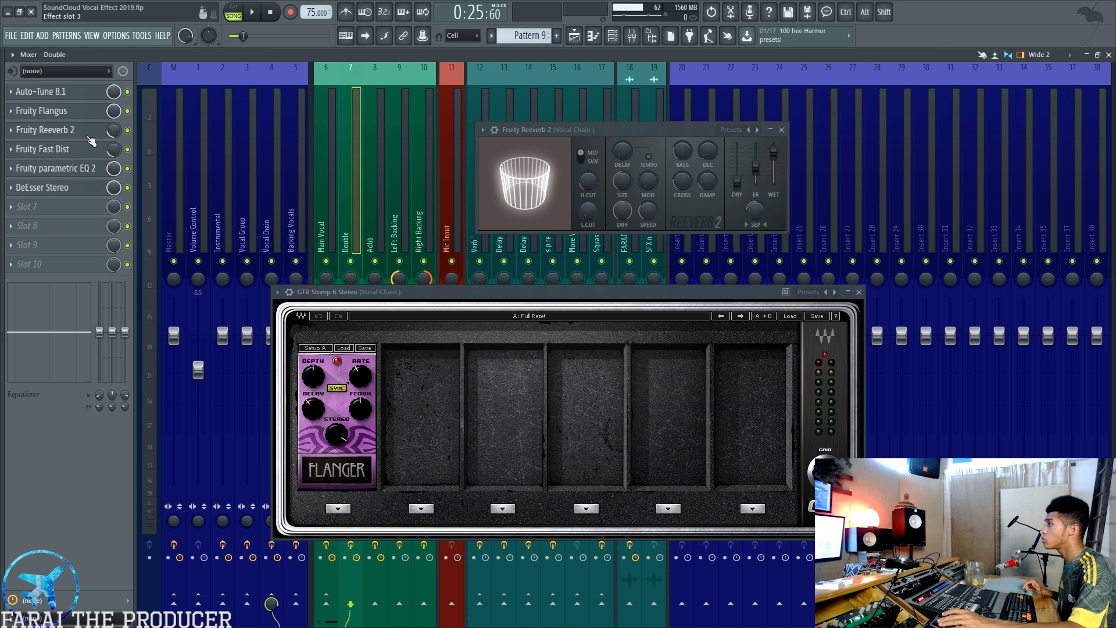
click(58, 115)
click(58, 117)
drag(682, 292, 675, 242)
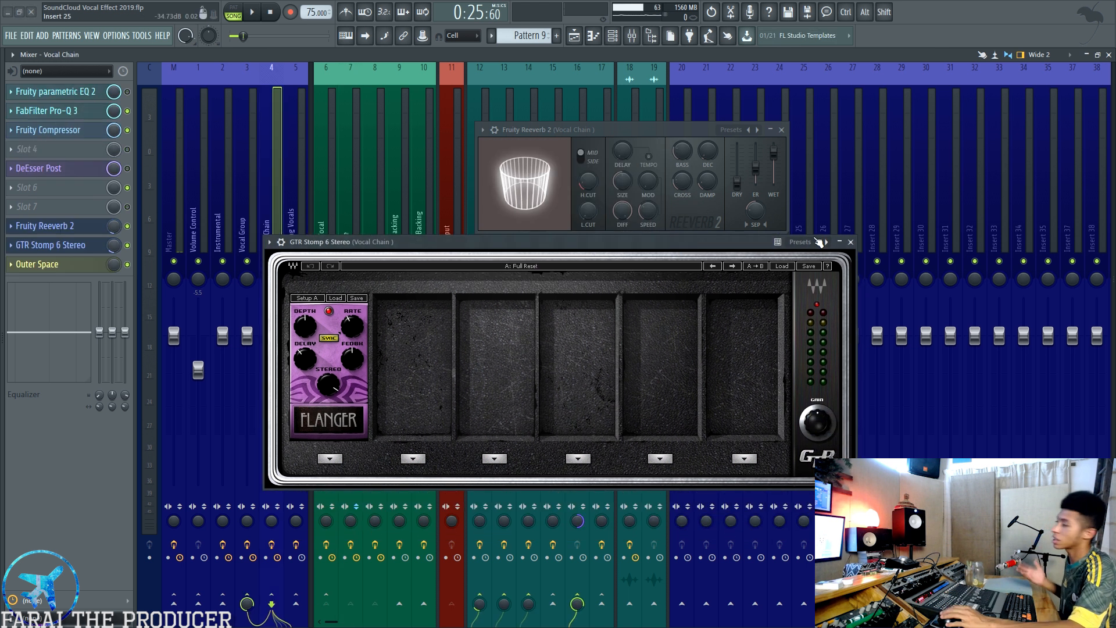
click(850, 242)
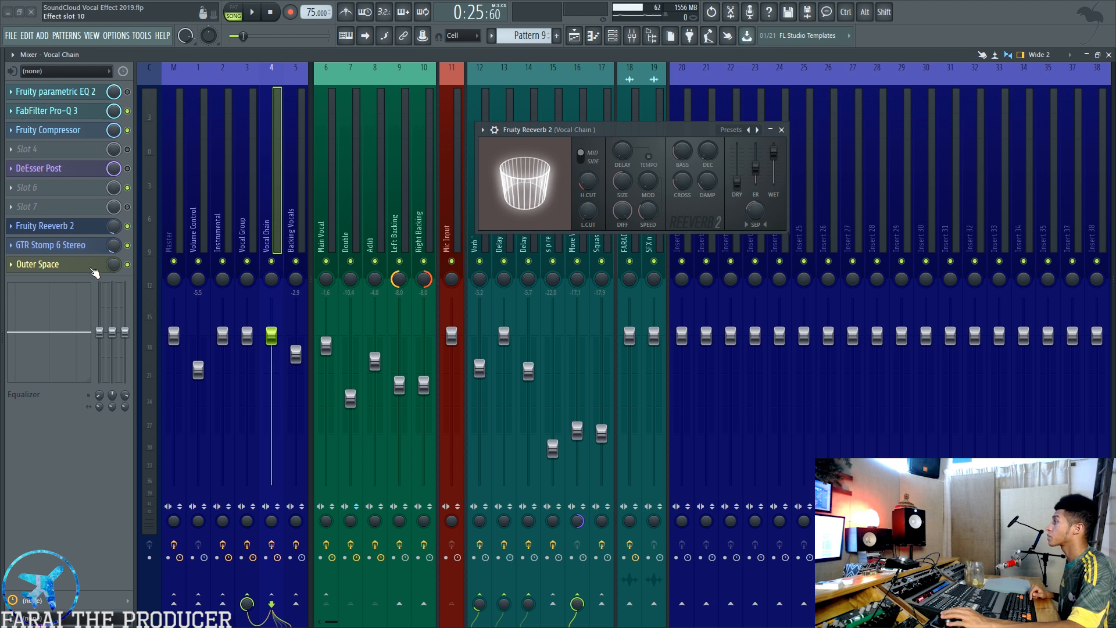
Examine the Outer Space plugin on the Vocal Chain, and close Fruity Reeverb 2
click(92, 270)
drag(553, 267, 392, 249)
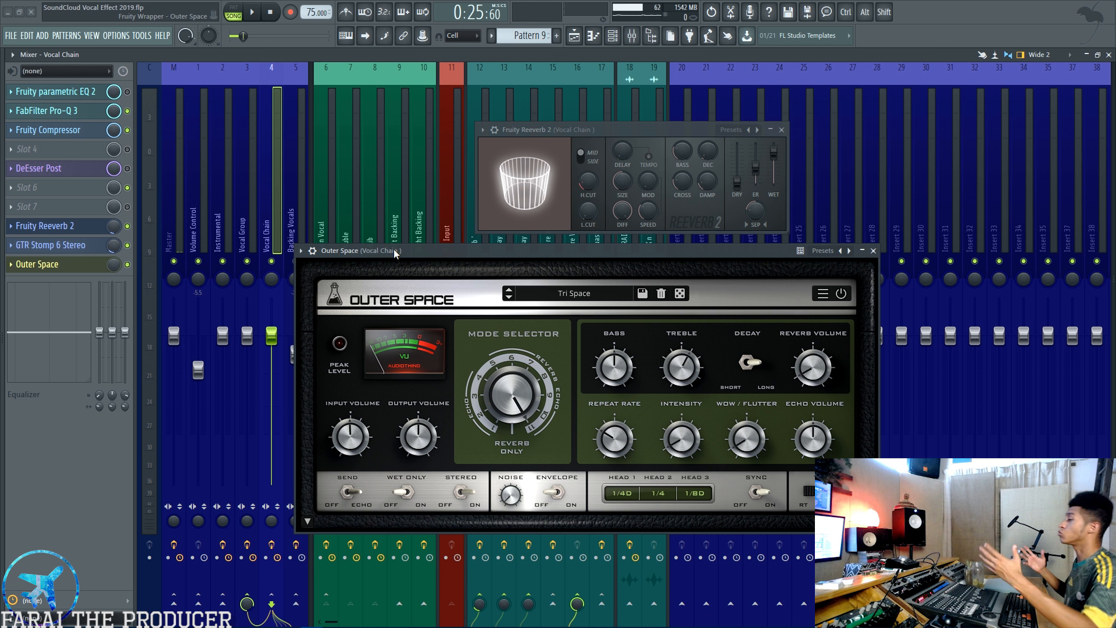
drag(393, 249, 390, 252)
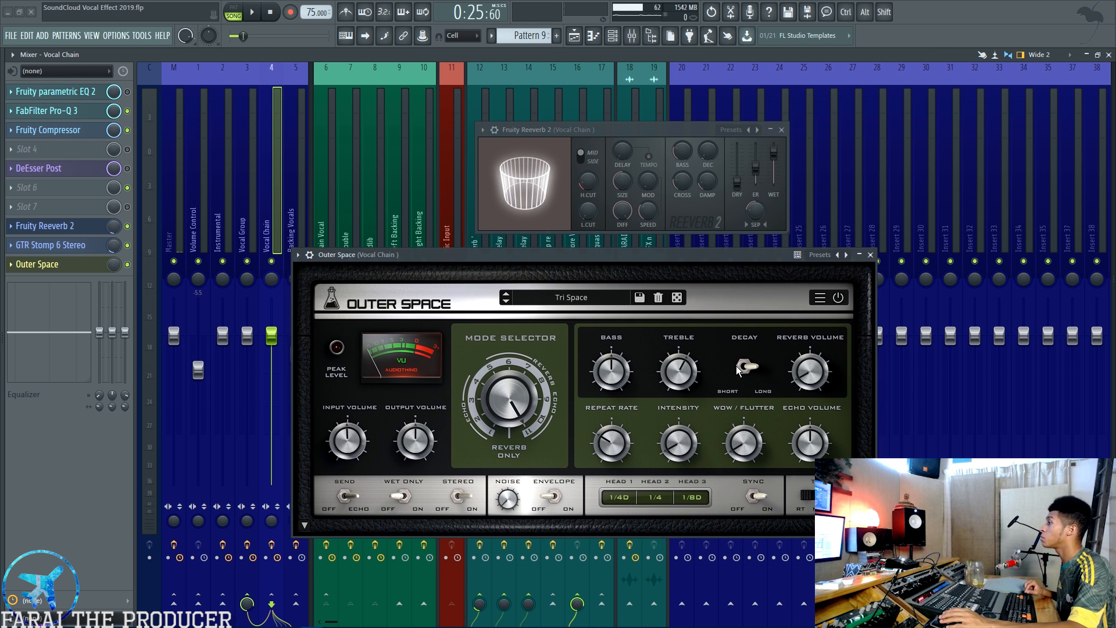
mouse_move(458, 259)
mouse_down()
mouse_move(459, 271)
mouse_move(457, 256)
mouse_up()
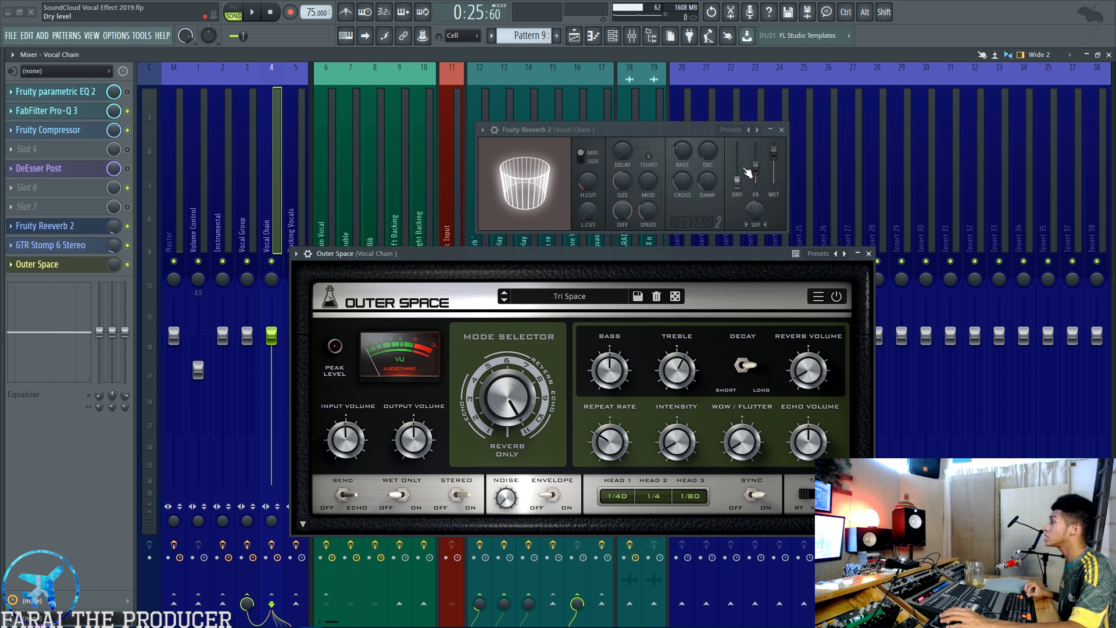
click(781, 129)
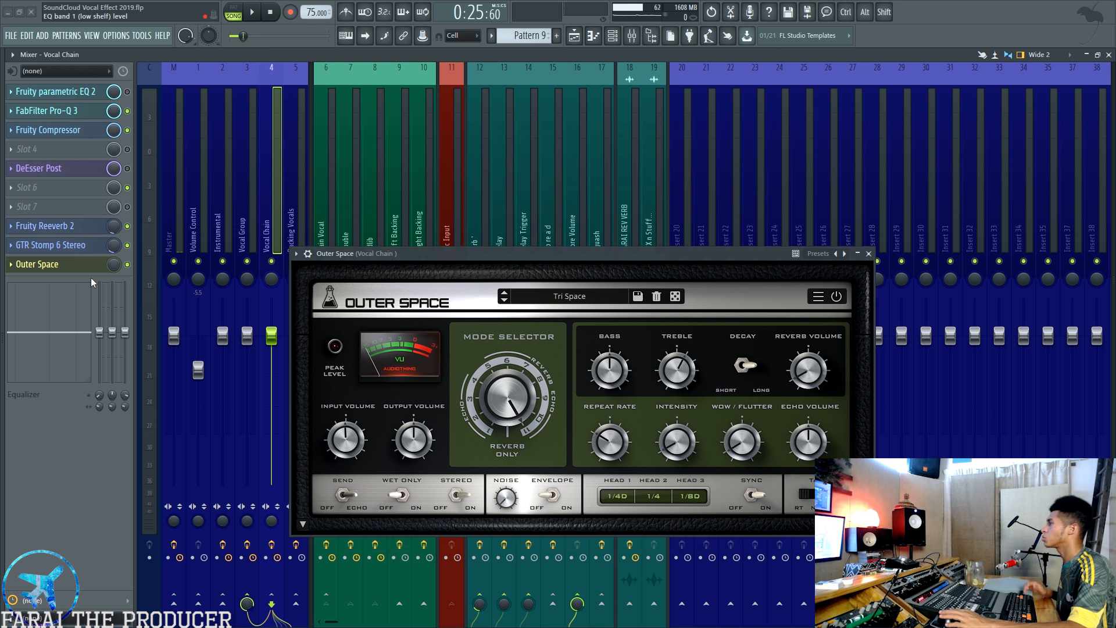
Find the Outer Space mix level automation in the playlist around bar 49, with the Outer Space window moved off it
click(574, 36)
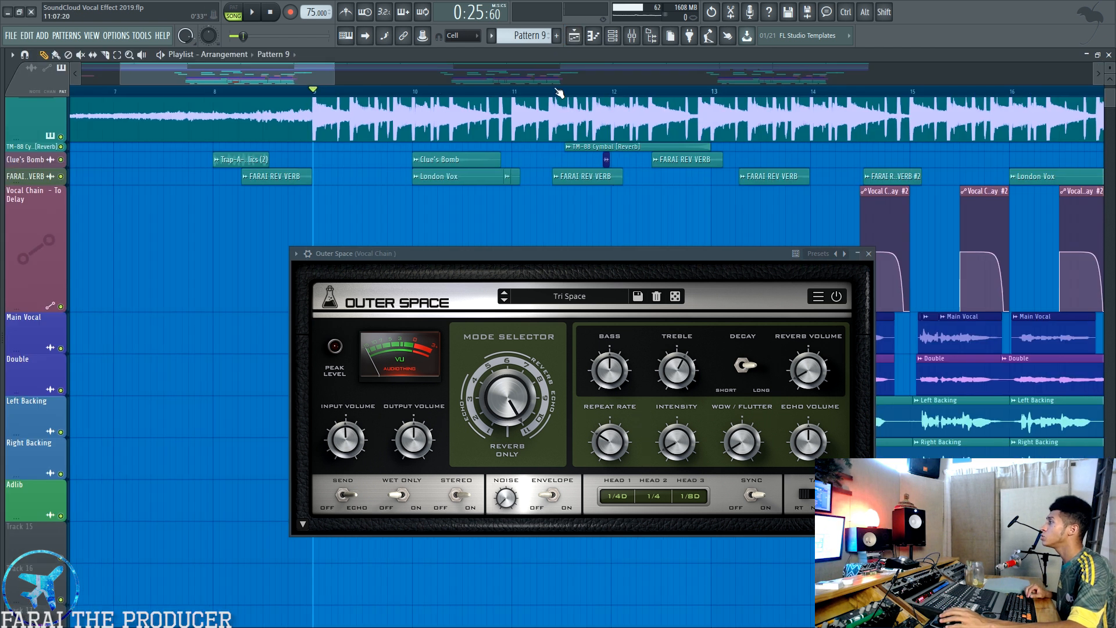
drag(376, 77, 633, 80)
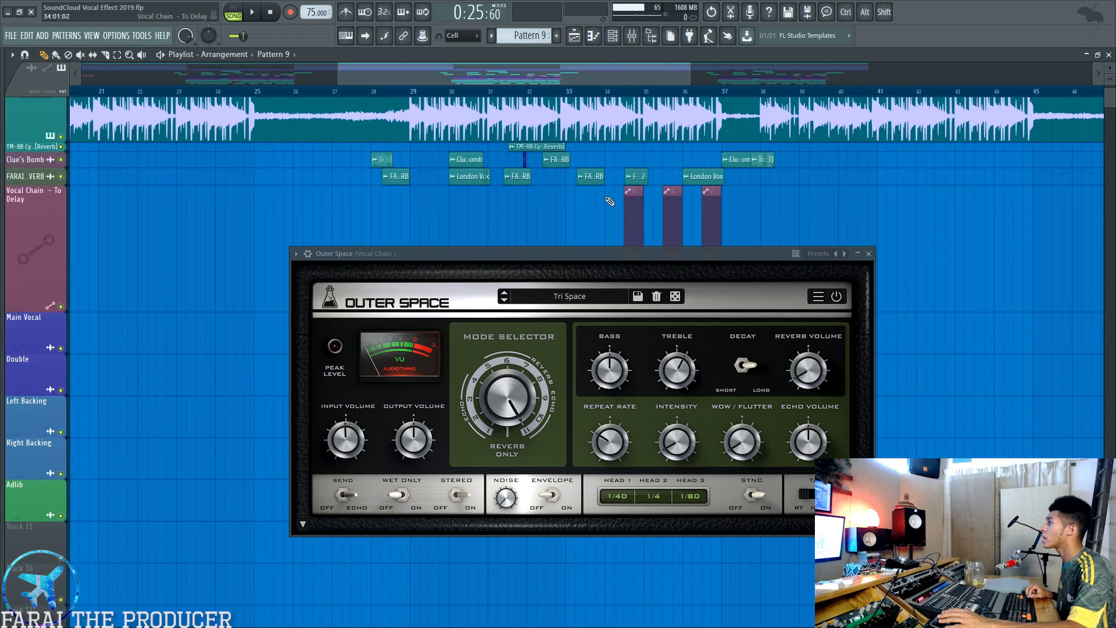
scroll(609, 201, down, 3)
scroll(608, 201, up, 4)
drag(523, 80, 740, 75)
drag(628, 254, 553, 464)
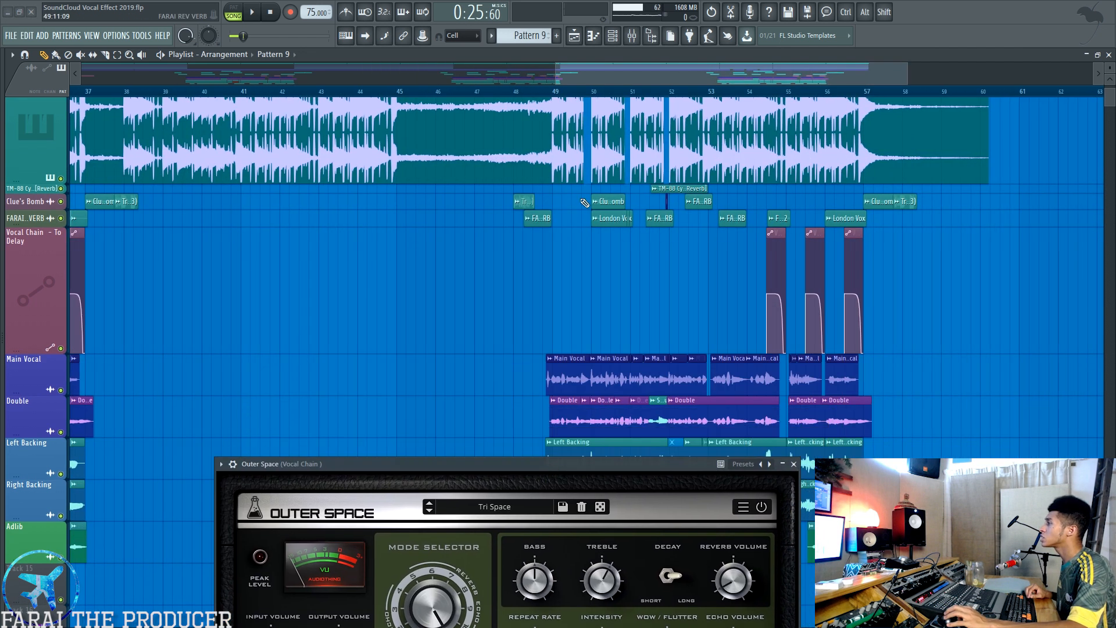
scroll(580, 187, up, 2)
scroll(580, 187, up, 1)
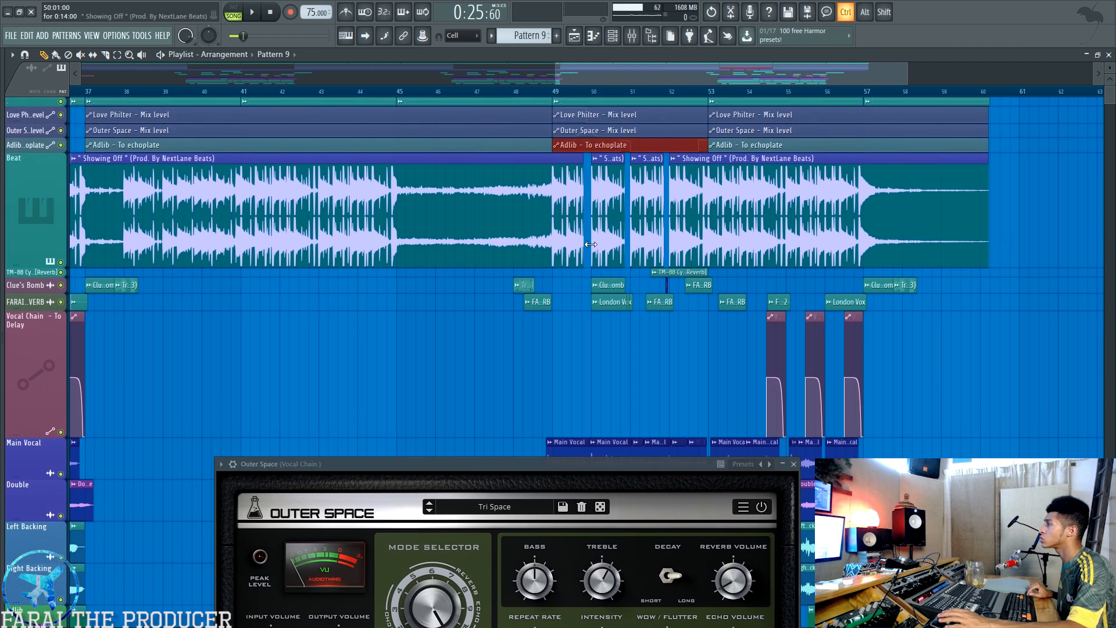
Play the arrangement from shortly before bar 49, and enlarge the Outer Space mix level automation track to show its curve
click(536, 92)
key(space)
scroll(536, 93, up, 4)
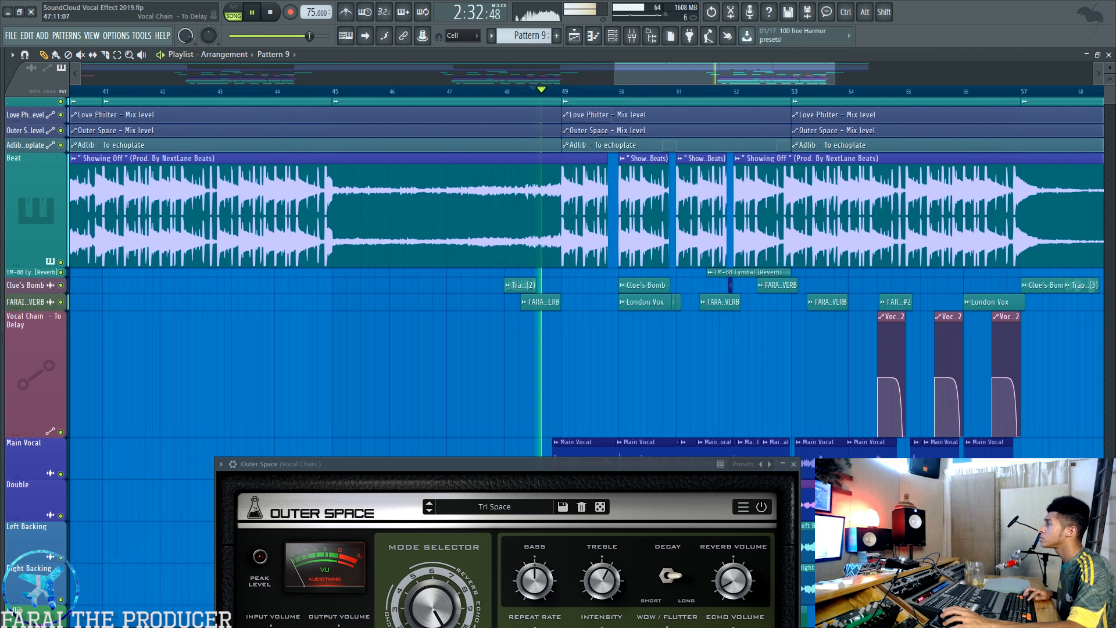
drag(36, 137, 36, 162)
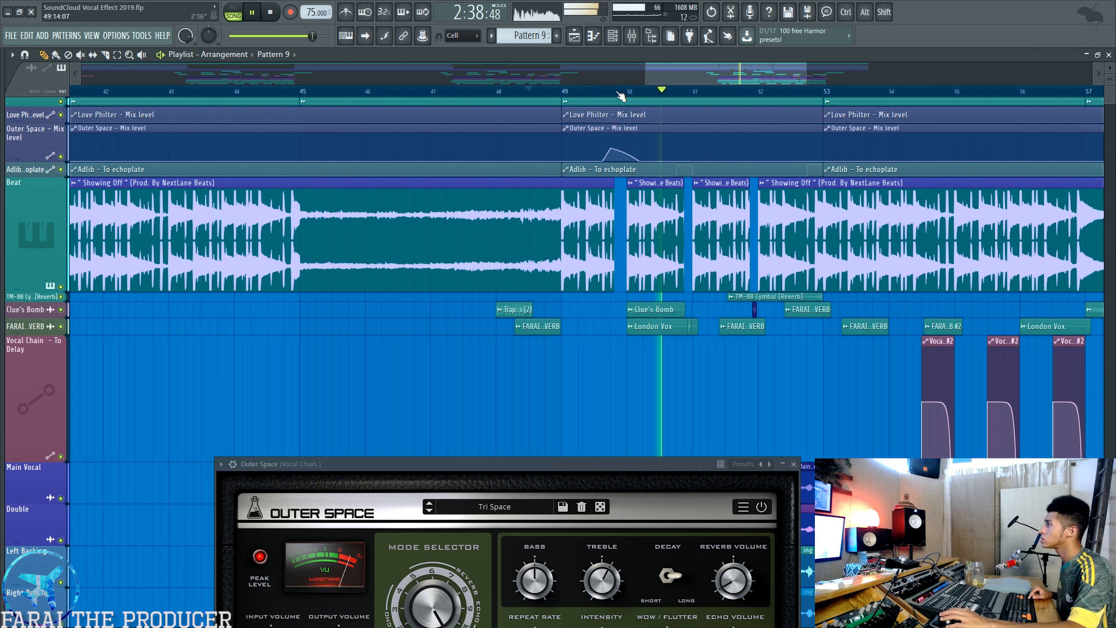
Play the arrangement from shortly after bar 49 around the Outer Space mix level curve, and move the Outer Space window up into full view
scroll(599, 96, up, 3)
key(space)
click(597, 94)
key(space)
key(space)
drag(584, 466, 567, 184)
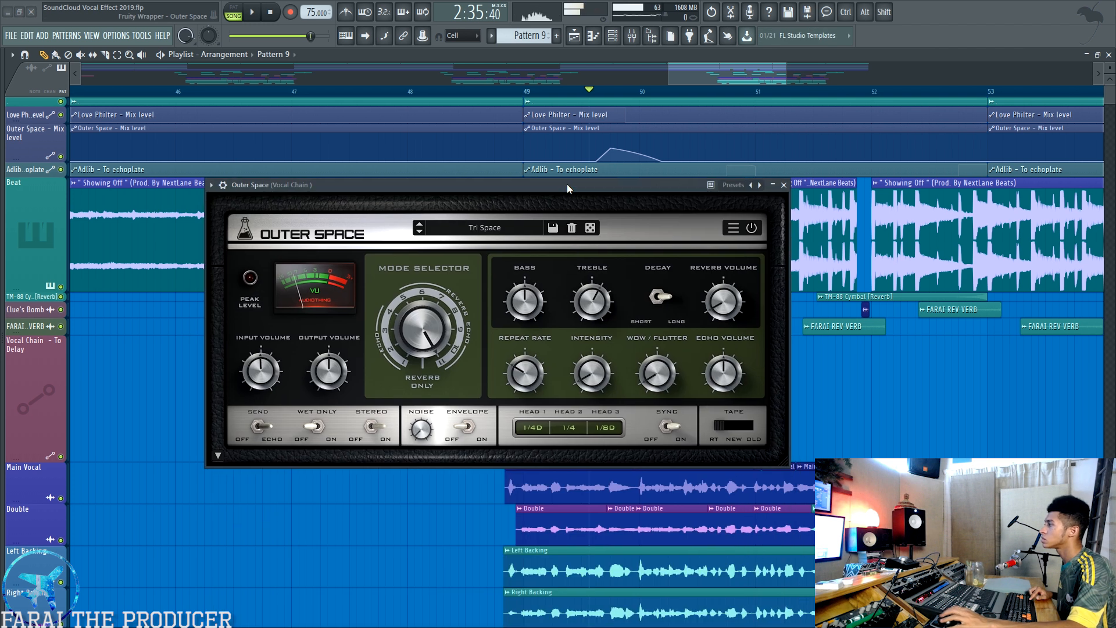
Close the Outer Space window, return to the beginning of the arrangement, and place the playback position shortly before bar 9
scroll(534, 101, down, 2)
scroll(535, 102, down, 4)
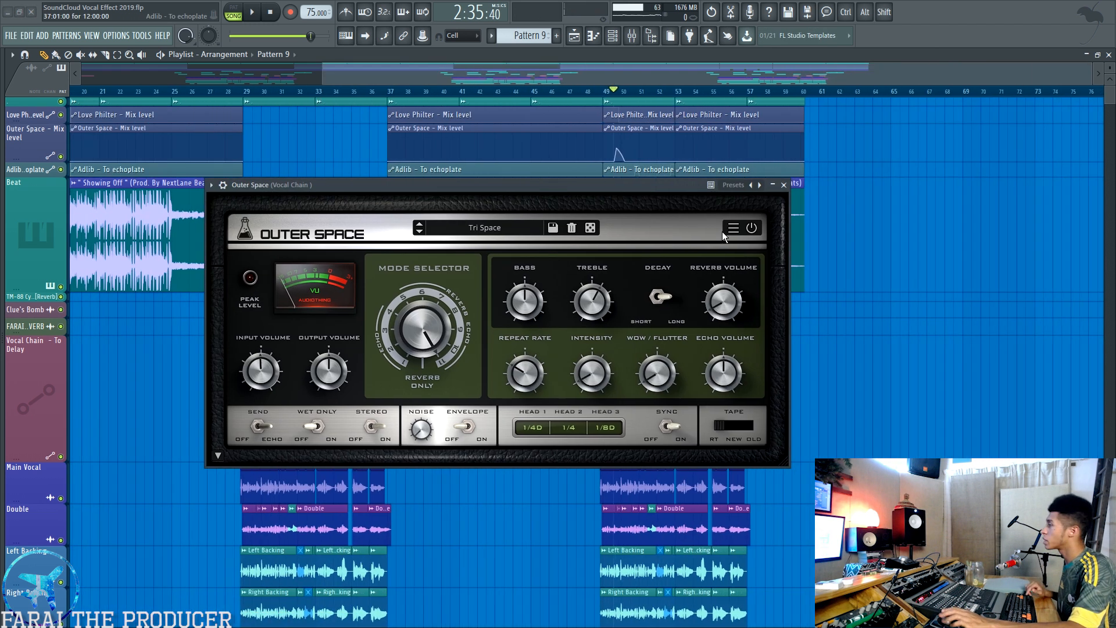
click(784, 185)
drag(503, 74, 238, 70)
click(204, 91)
scroll(203, 91, up, 2)
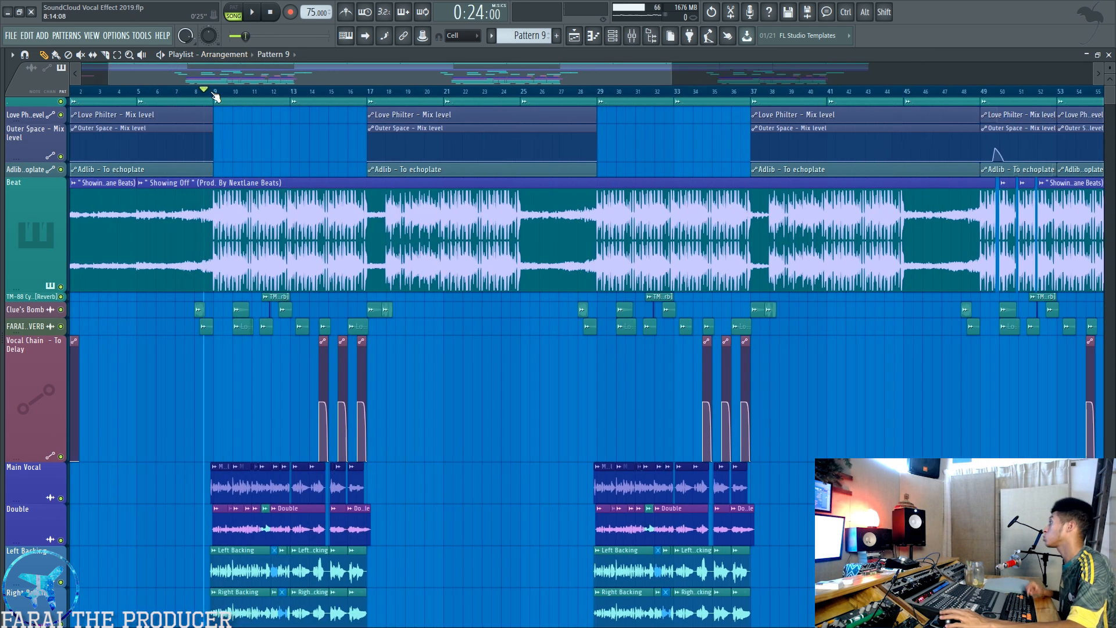
Look over the effect chains of the Delay Trigger, s p r e a d, Vocal Chain, Vocal Group and Verb mixer tracks
click(632, 36)
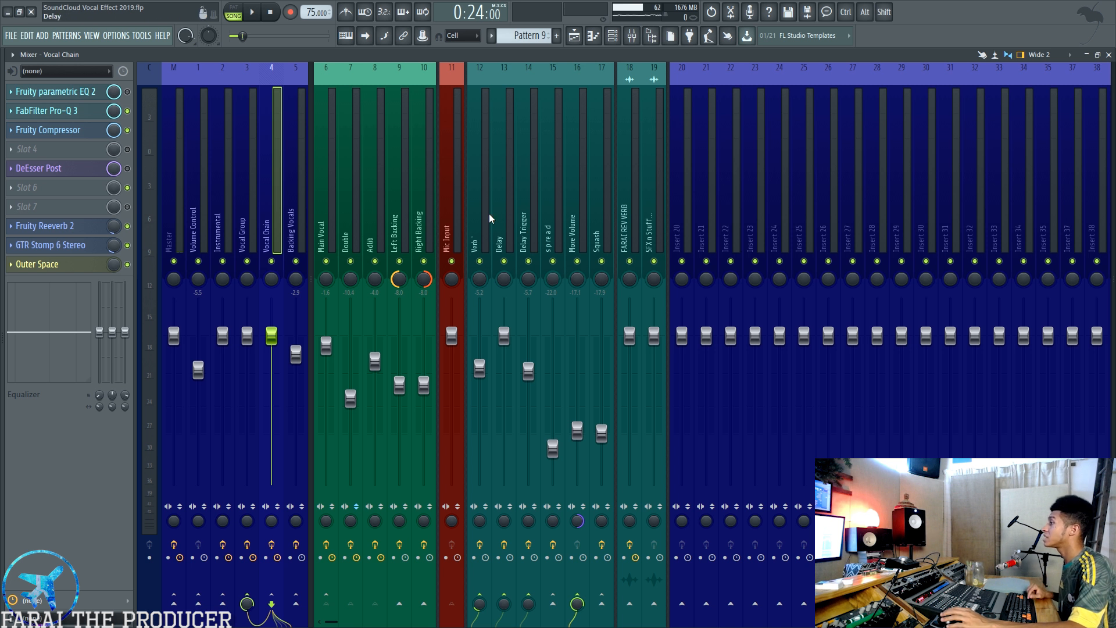
click(526, 212)
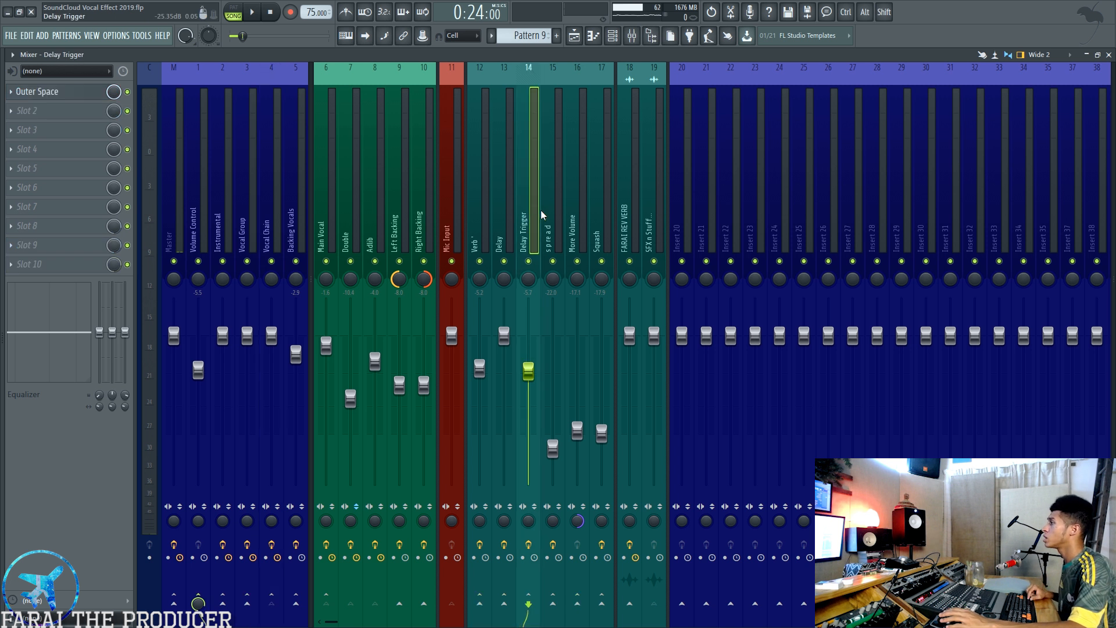
click(545, 214)
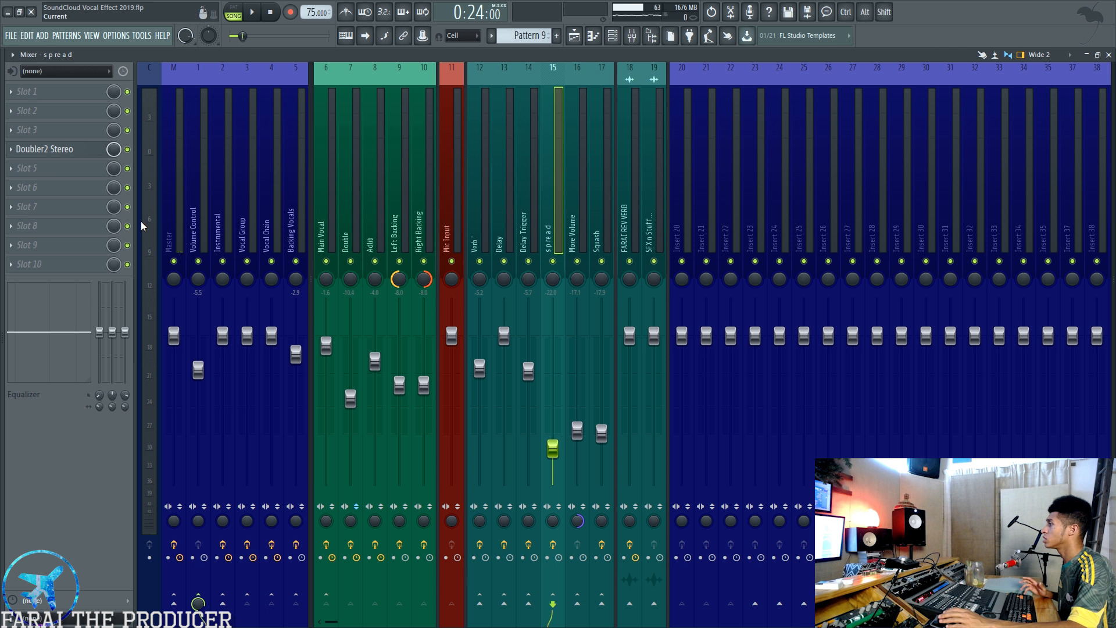
click(331, 228)
click(272, 230)
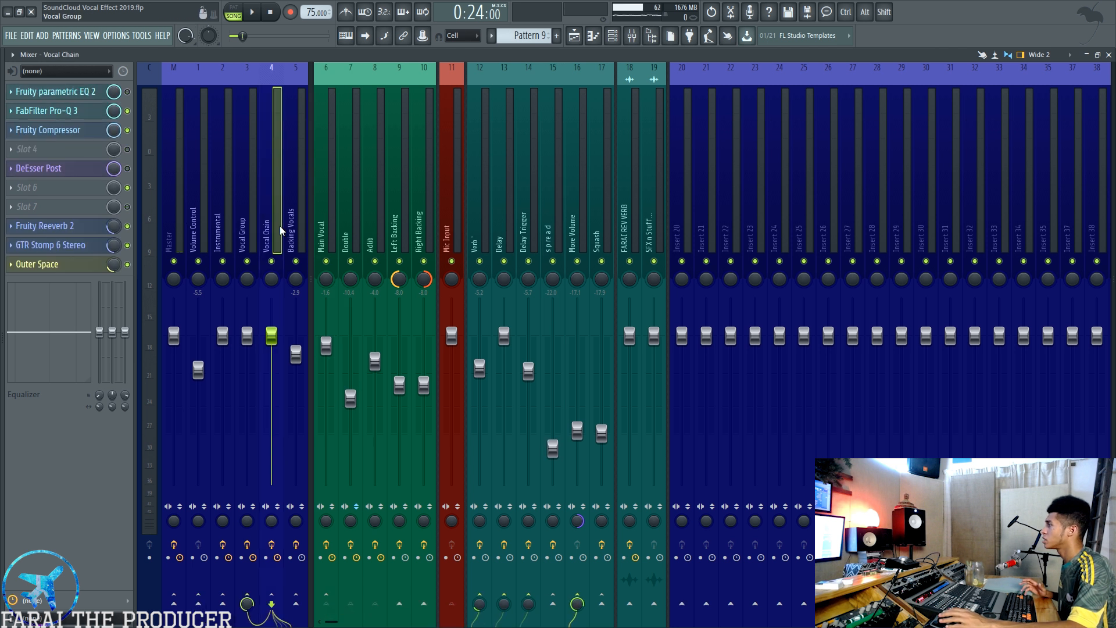
click(244, 231)
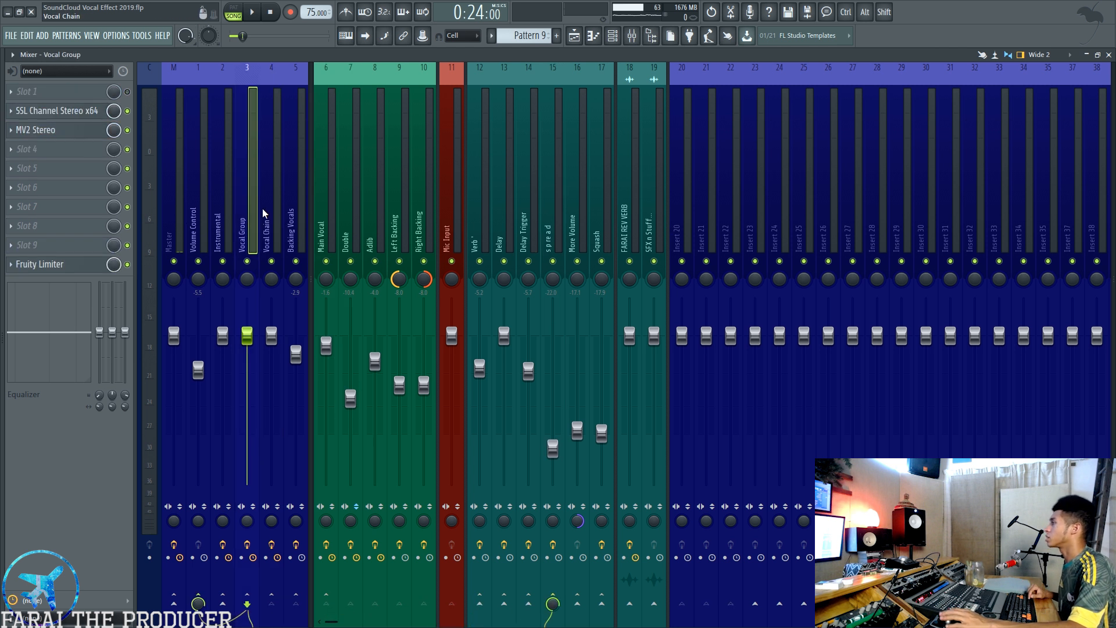
click(471, 211)
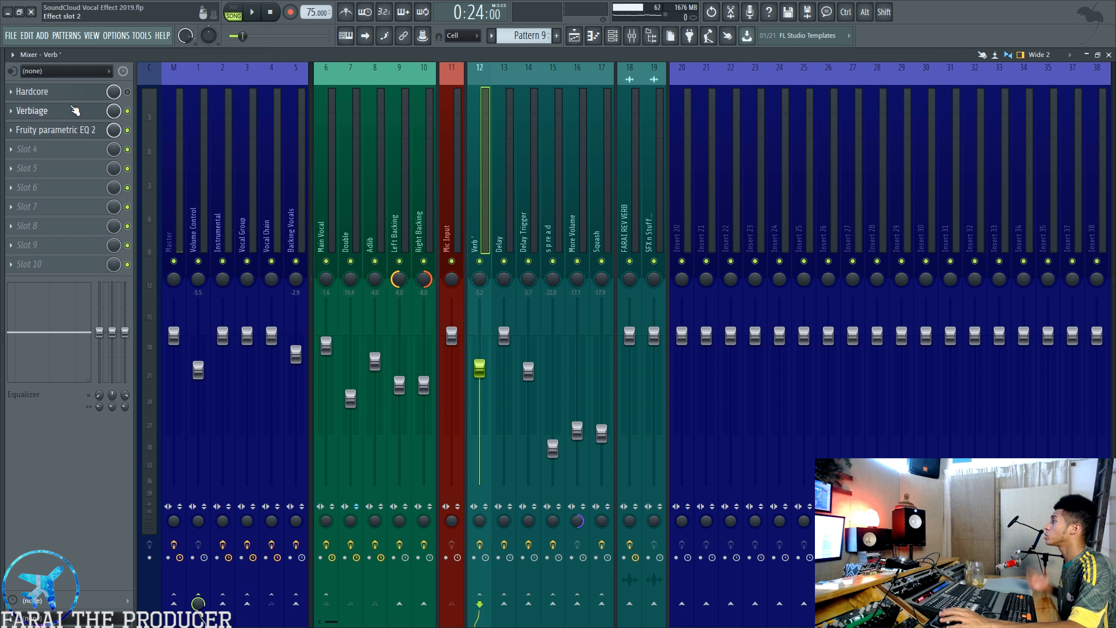
Examine the Verbiage reverb on the Verb track, with its window moved to the middle of the mixer
click(75, 110)
drag(715, 143, 443, 99)
drag(562, 106, 574, 146)
drag(408, 146, 460, 144)
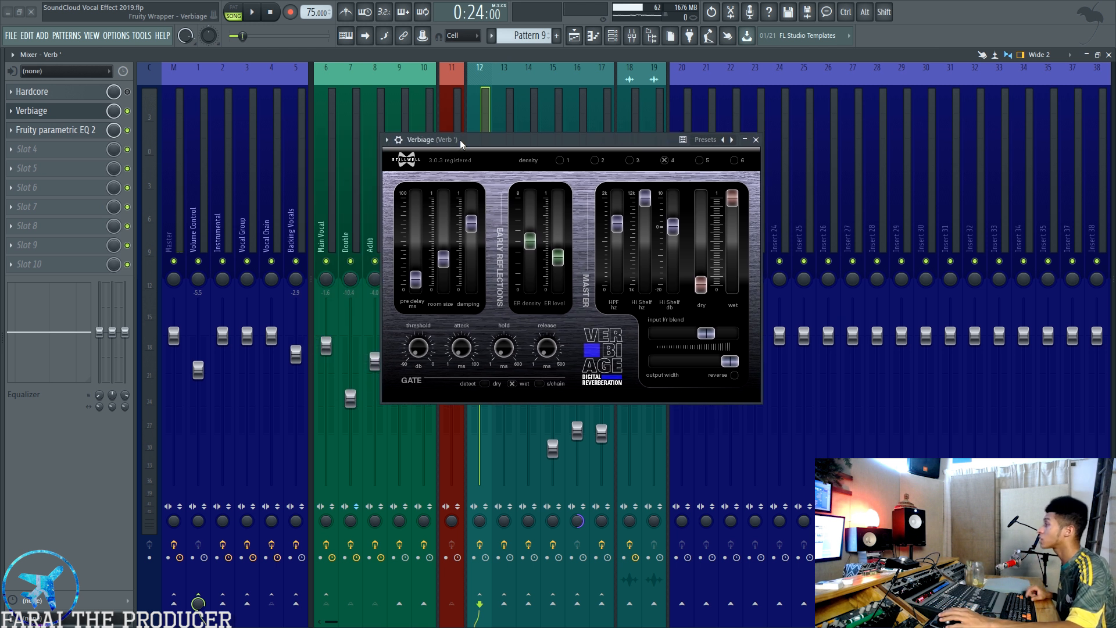
Audition Hardcore on the Verb track by enabling it in place of Verbiage and playing from shortly before bar 9
click(71, 96)
drag(71, 96, 211, 151)
drag(297, 161, 405, 167)
click(127, 111)
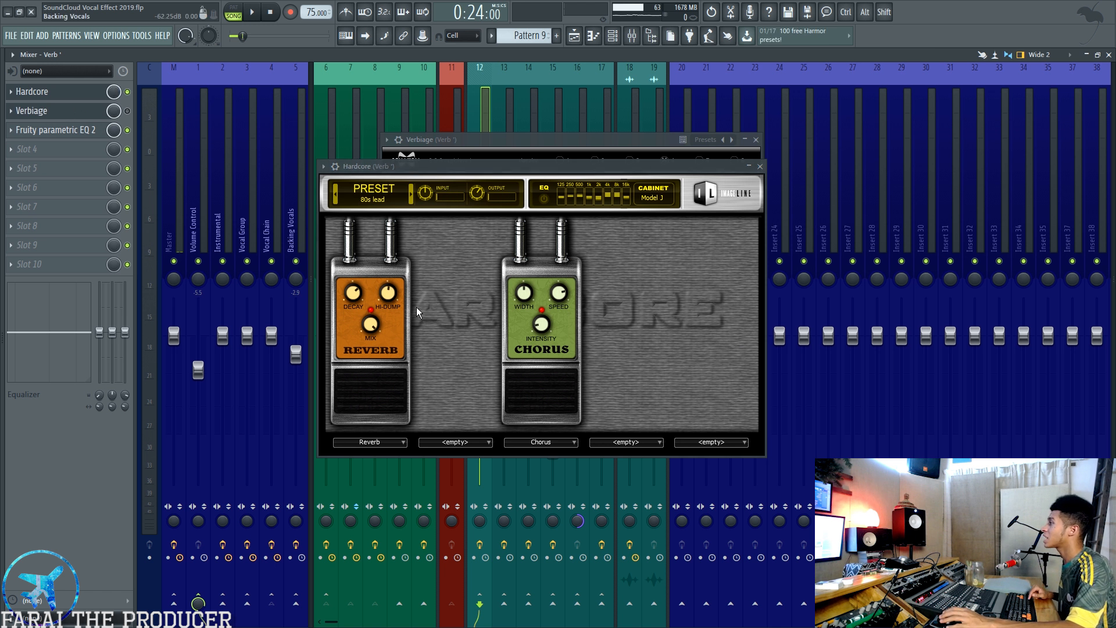
key(space)
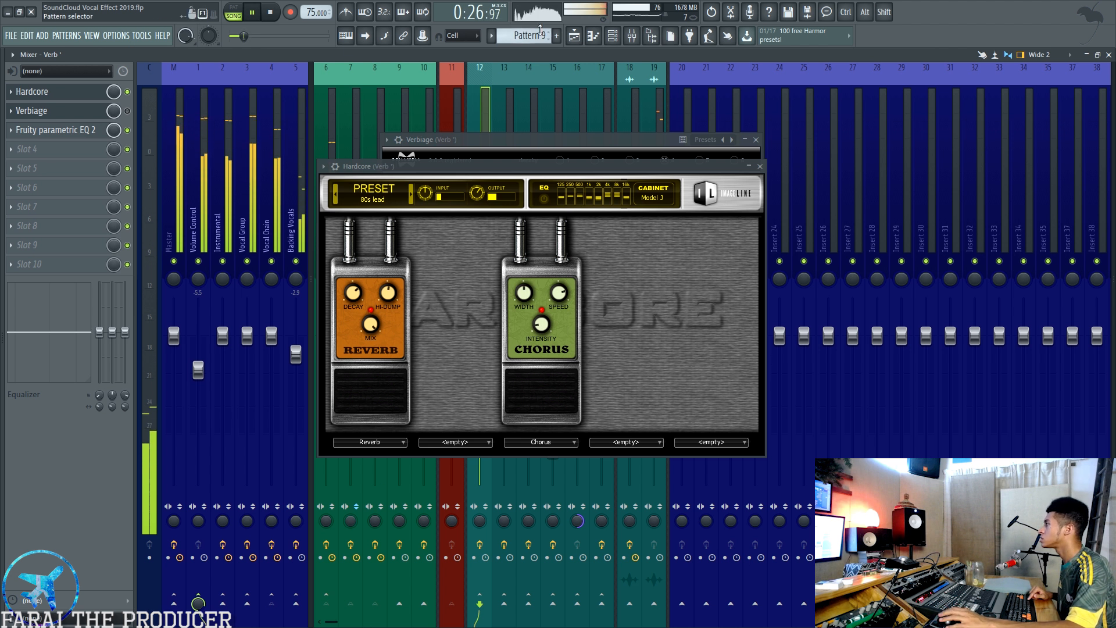
key(F5)
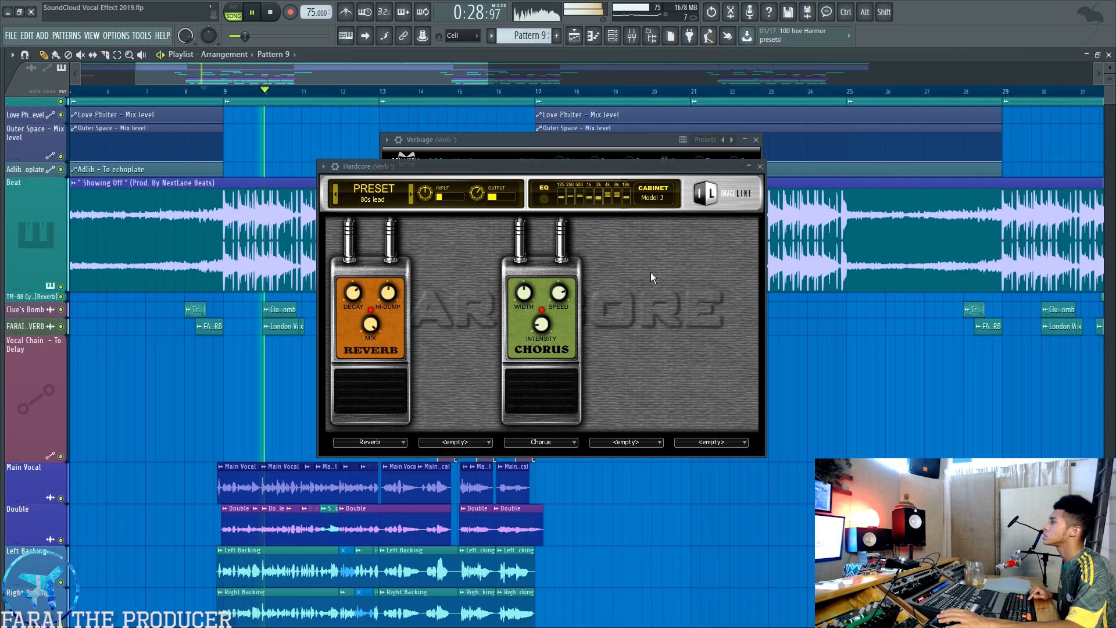
Disable Hardcore and re-enable Verbiage on the Verb track during playback, then close Hardcore and stop playback
key(F9)
click(127, 92)
click(127, 111)
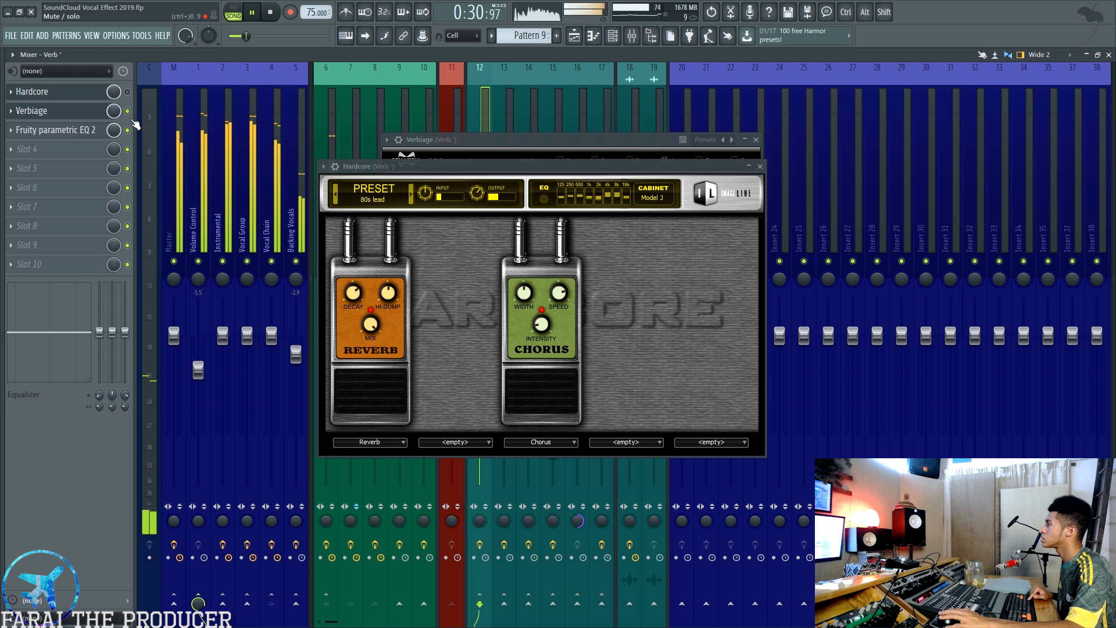
click(760, 166)
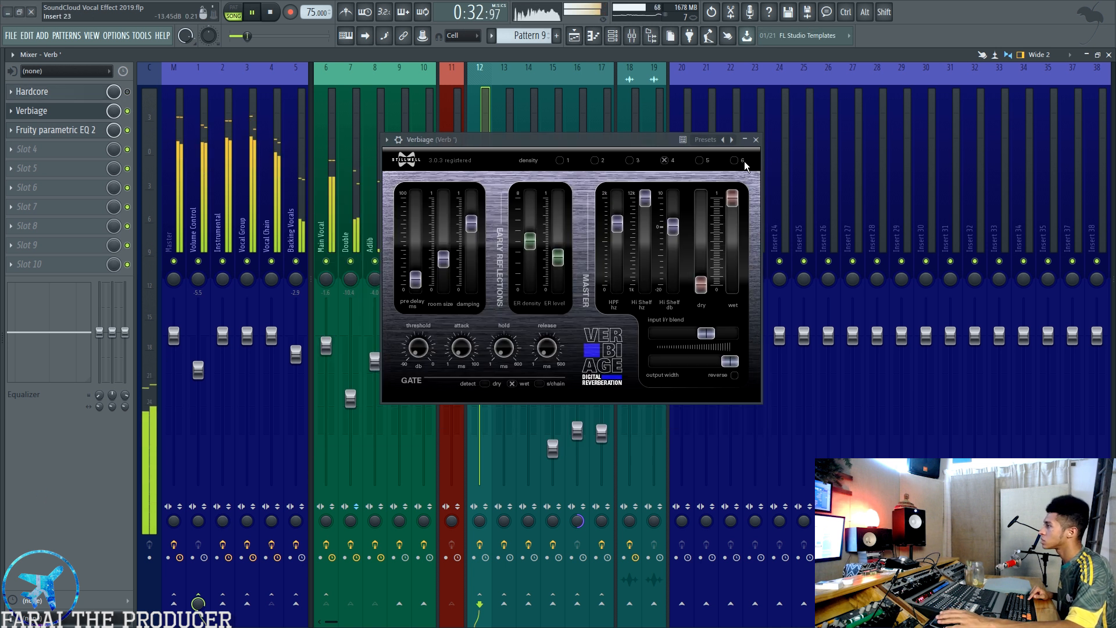
key(space)
Examine the Fruity parametric EQ 2 on the Verb track, and close it and Verbiage
click(55, 114)
click(55, 113)
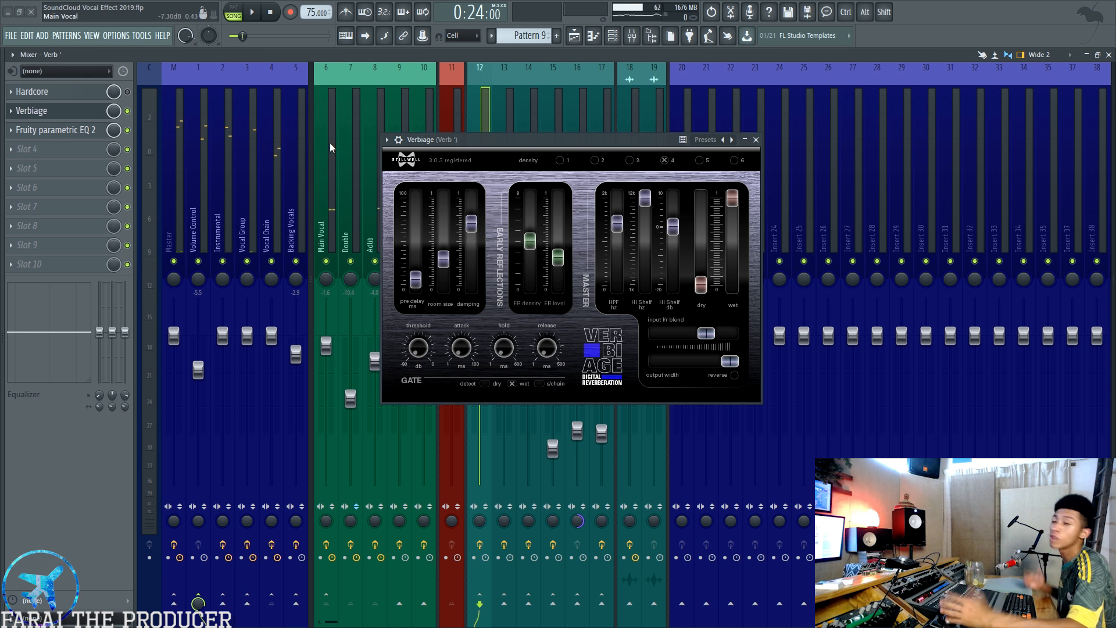
click(71, 134)
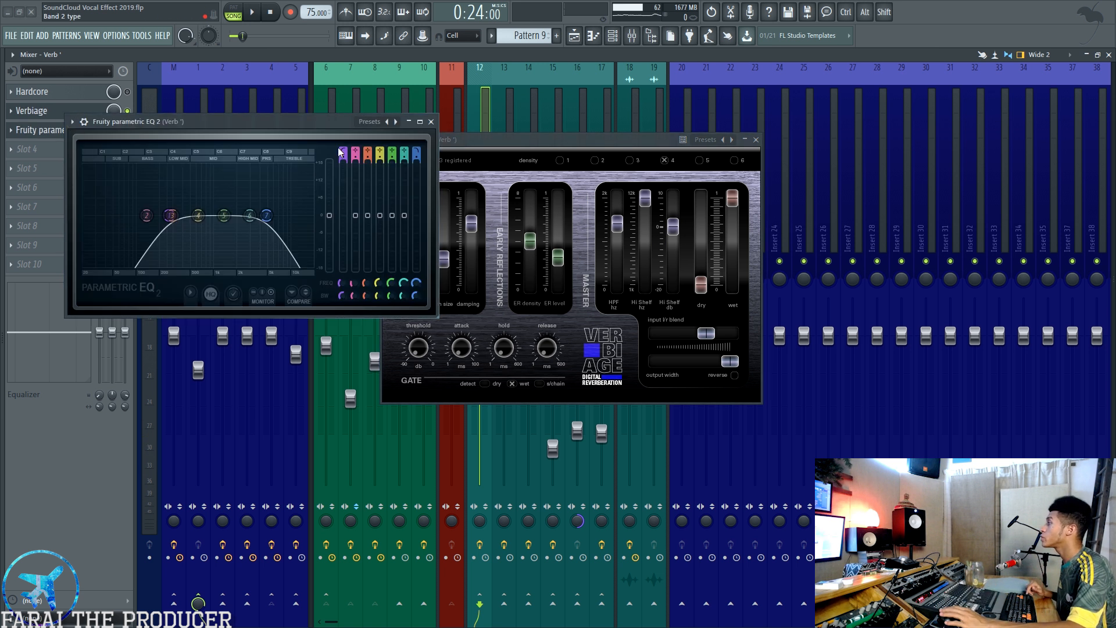
click(445, 117)
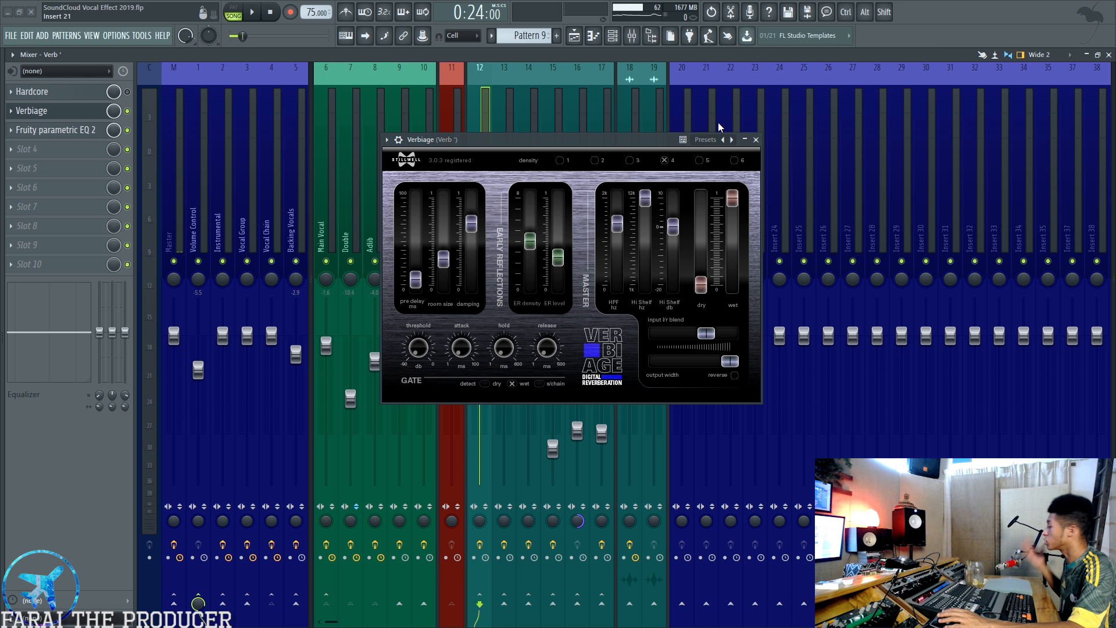
click(755, 140)
Check the Vocal Chain's sends, and examine H-Delay Stereo and Verbiage on the Delay track
click(280, 172)
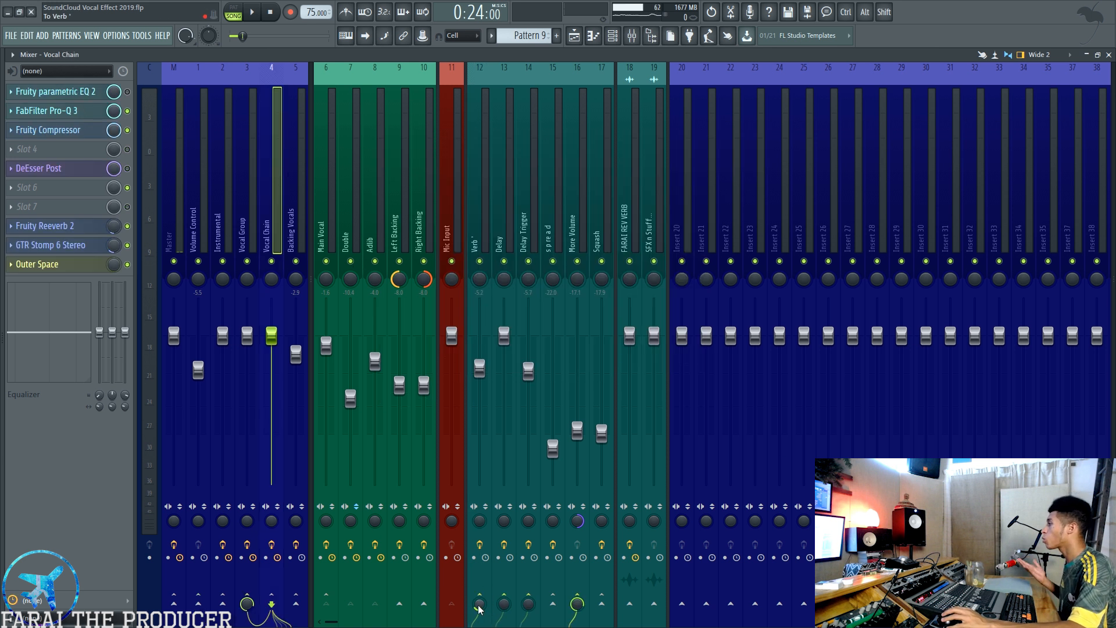
click(506, 238)
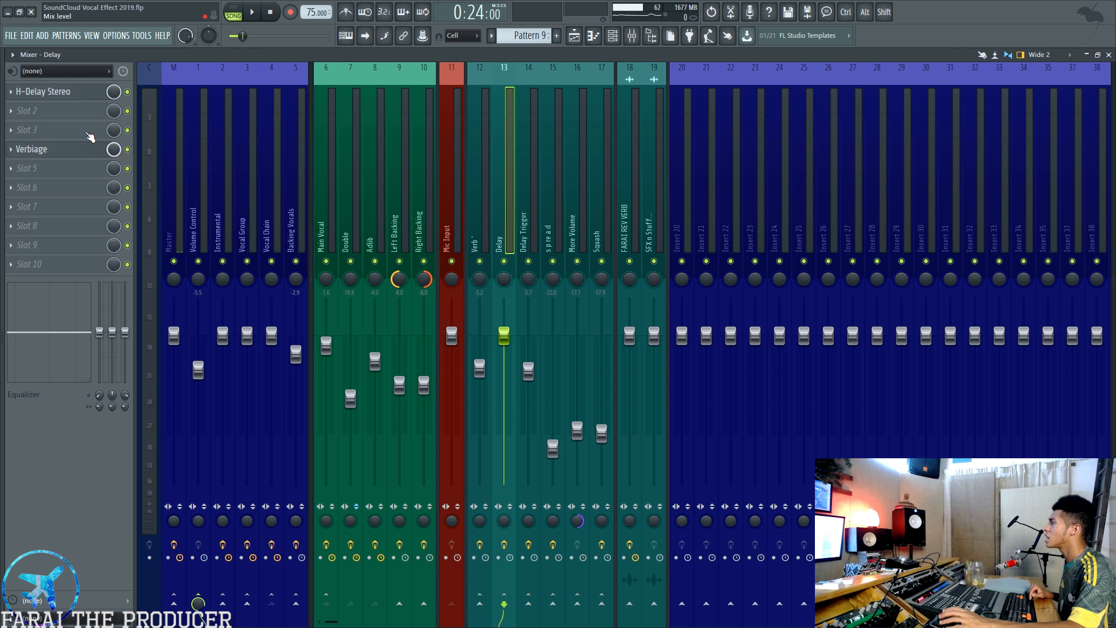
click(50, 91)
click(50, 91)
click(60, 151)
click(60, 151)
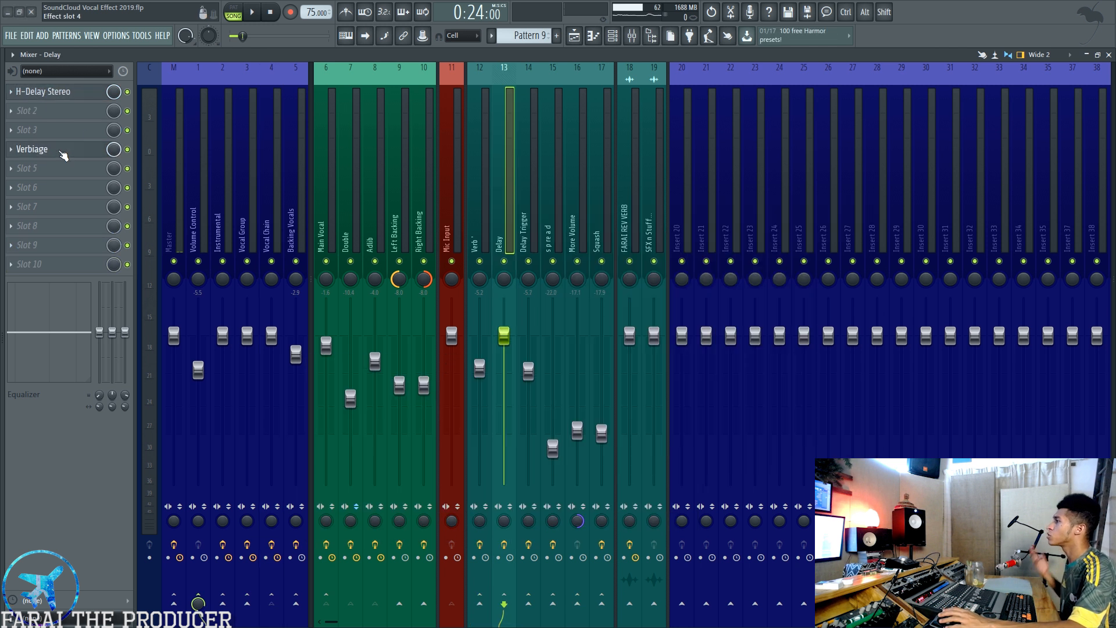
Examine the Outer Space plugin on the Delay Trigger track
click(528, 158)
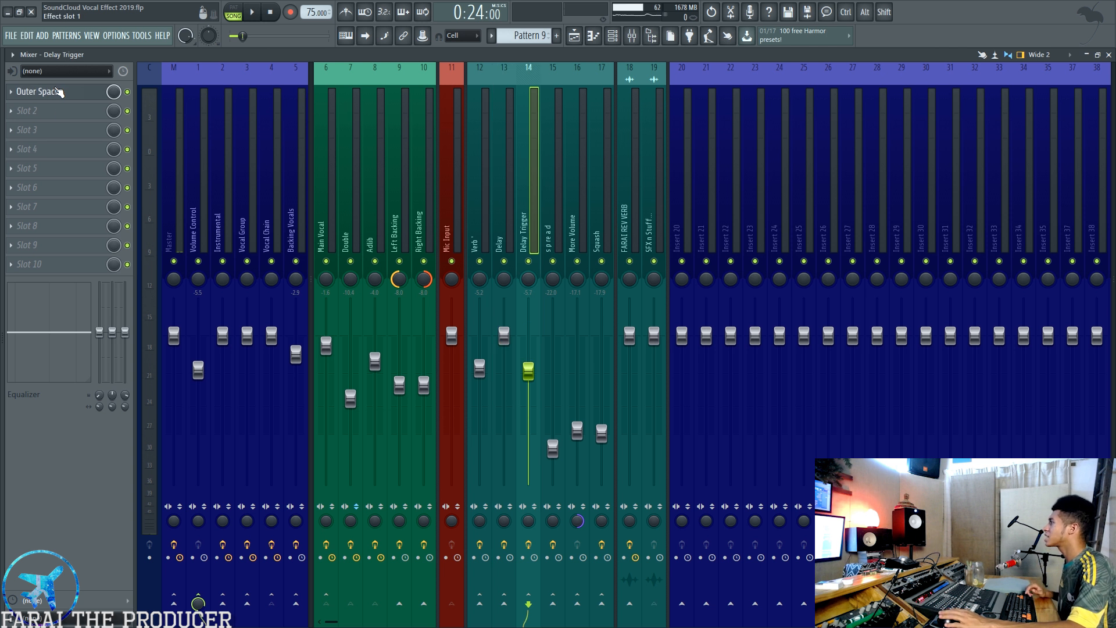
click(36, 91)
click(36, 91)
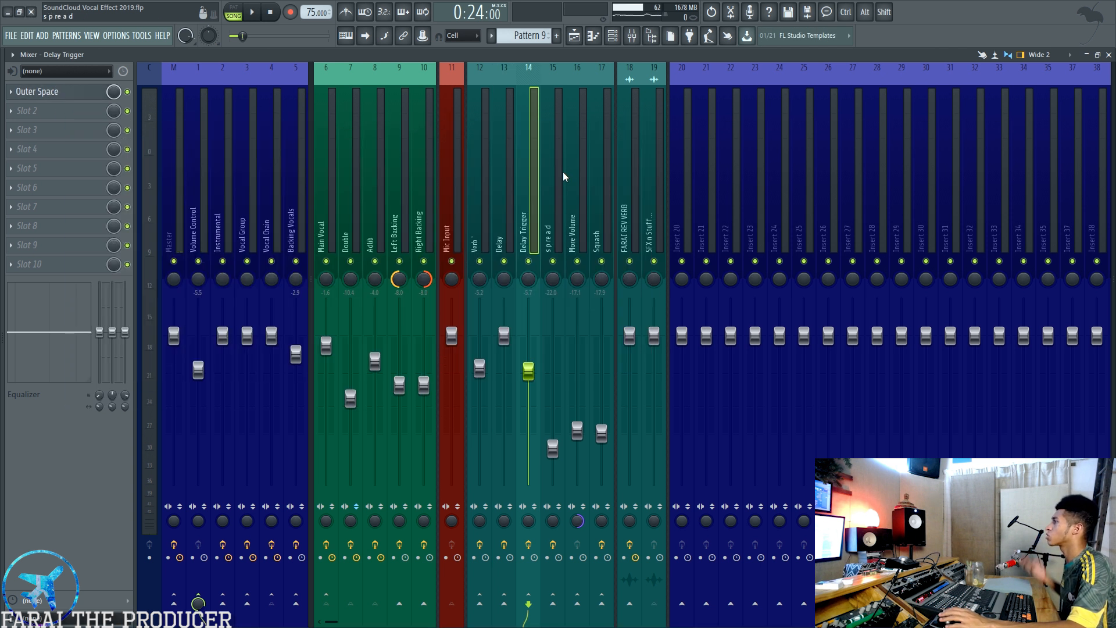
Check how the Vocal Group is routed to the s p r e a d track
click(553, 185)
click(257, 183)
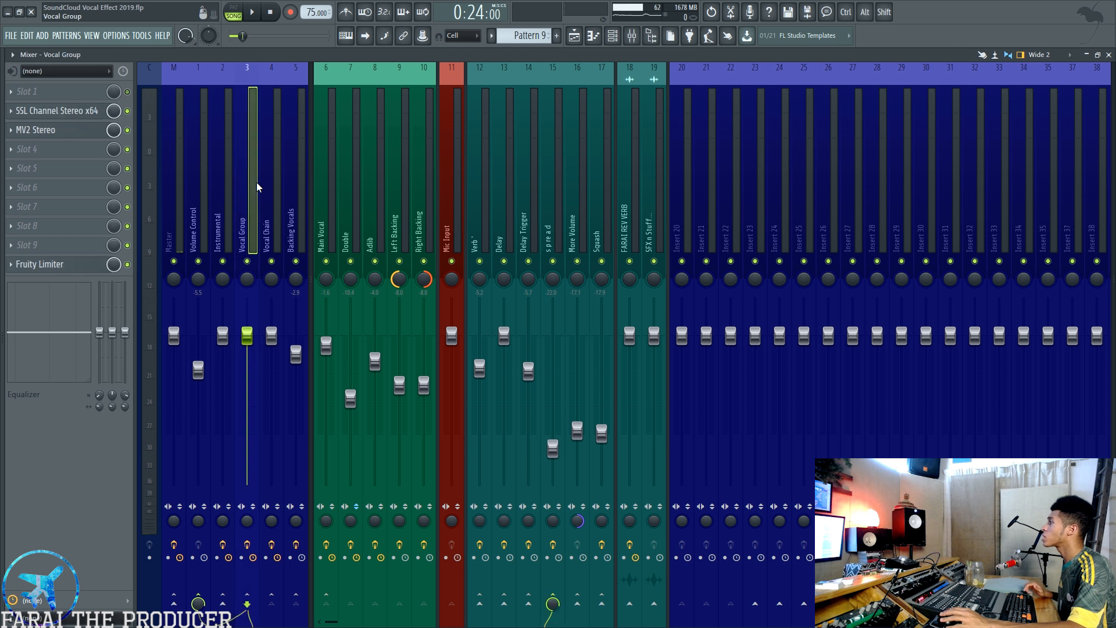
click(556, 200)
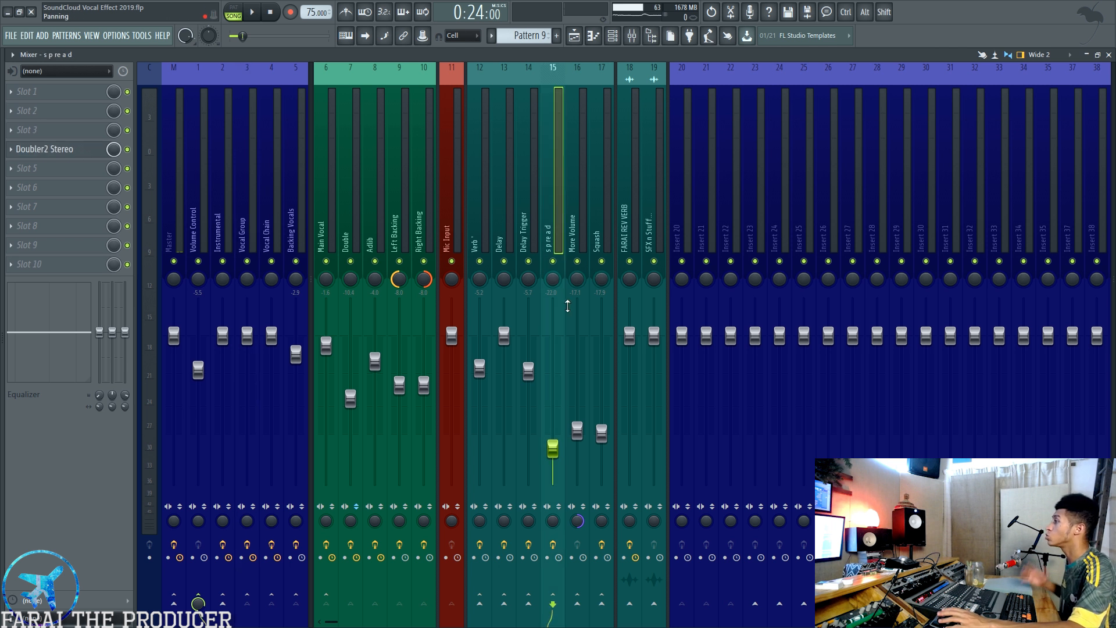
Audition the s p r e a d track during playback by raising its volume and undoing that, then muting and unmuting it
key(space)
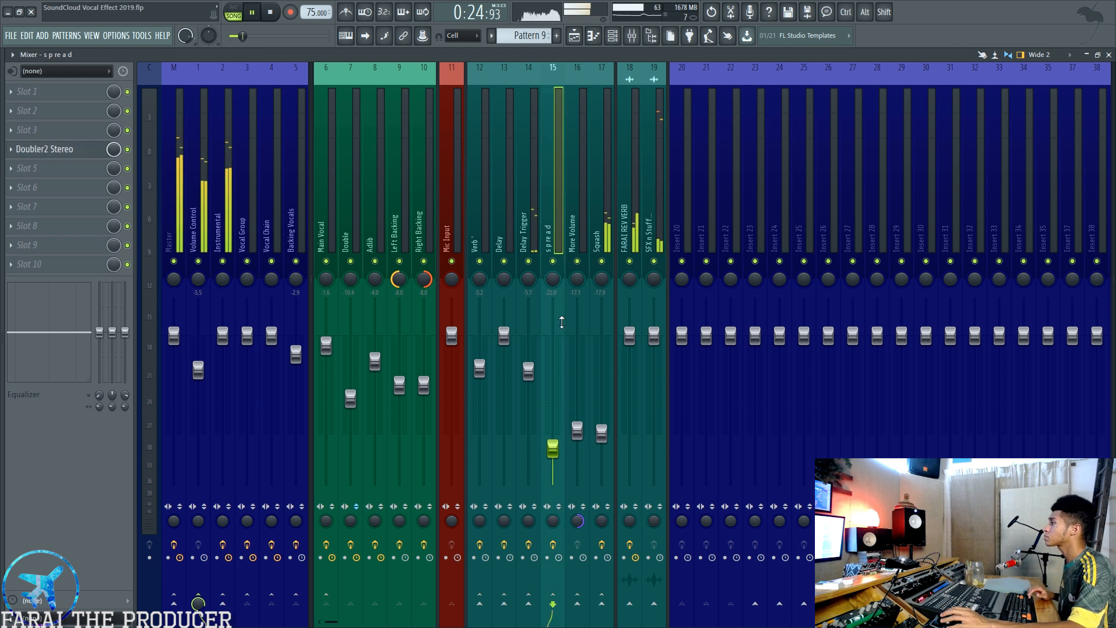
drag(553, 448, 553, 341)
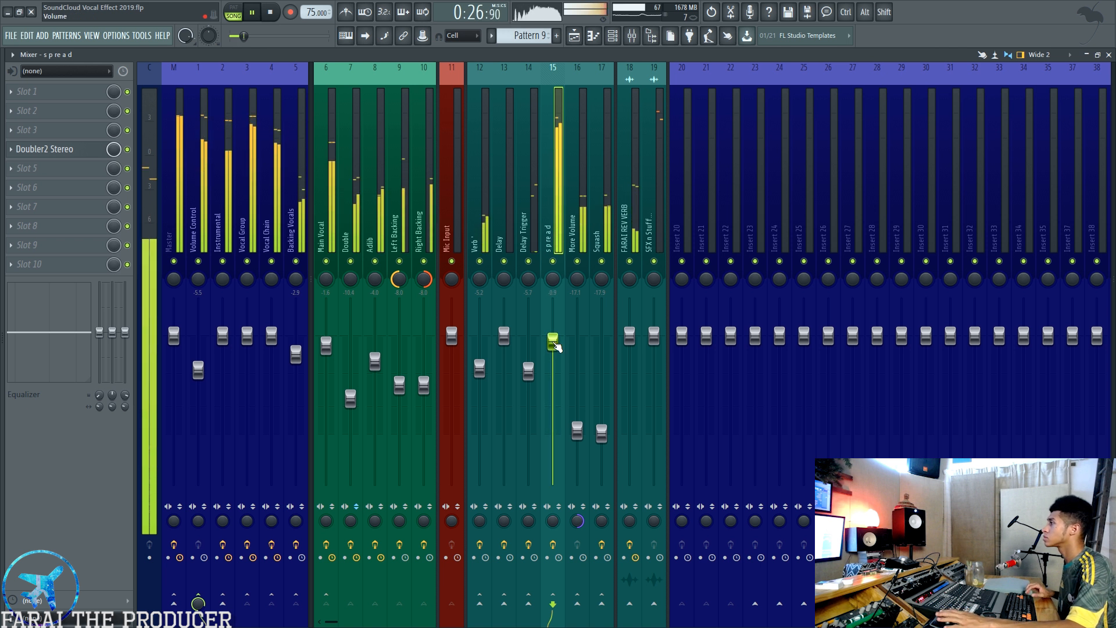
key(ctrl+z)
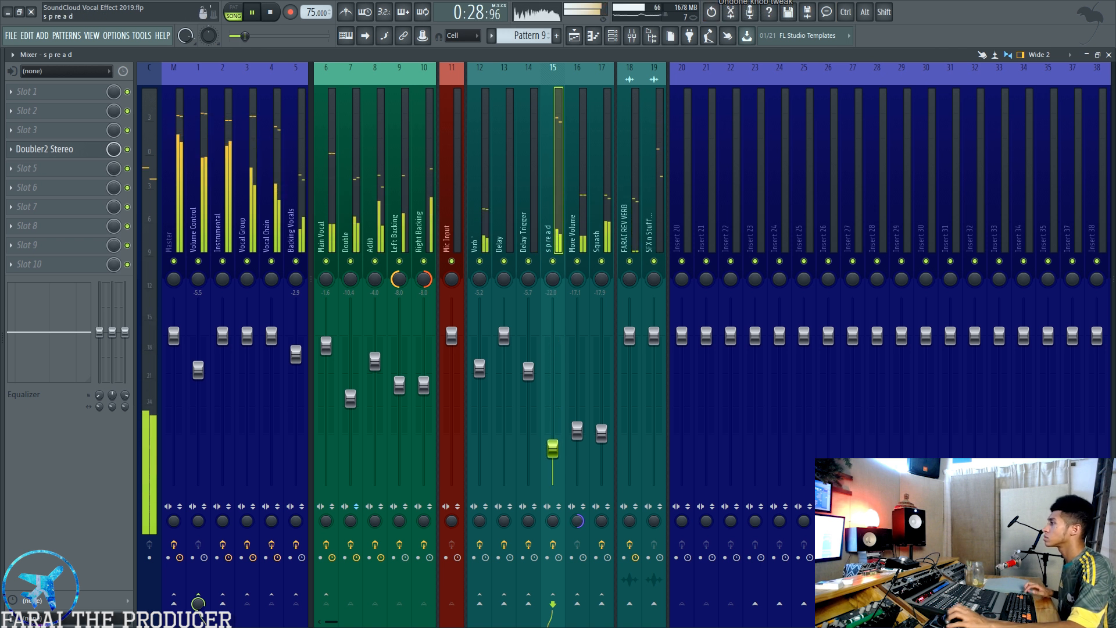
click(555, 262)
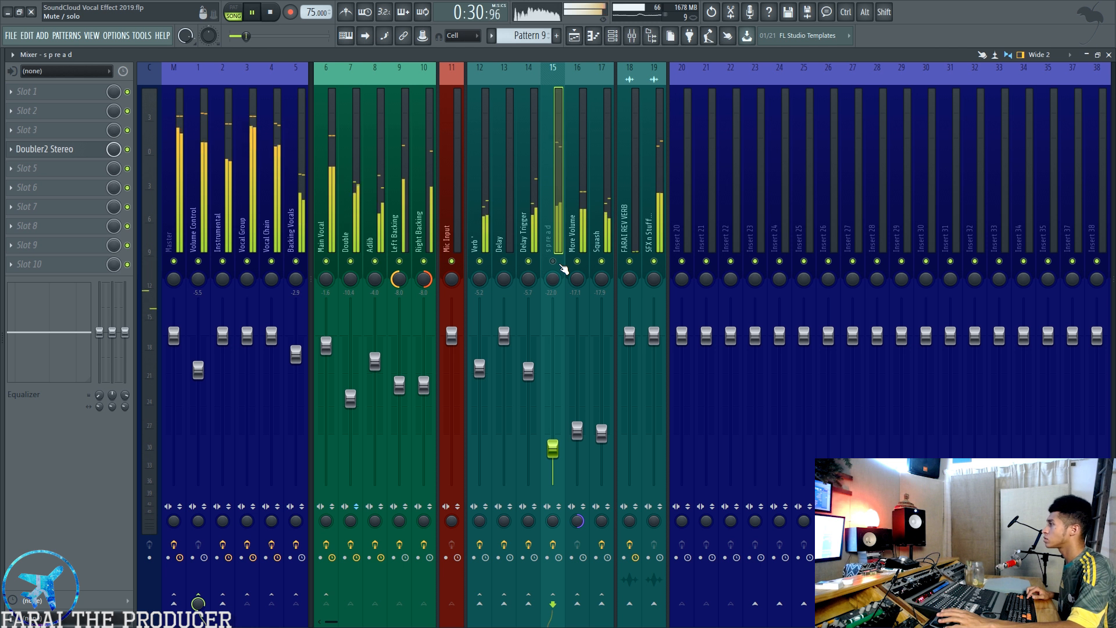
click(553, 262)
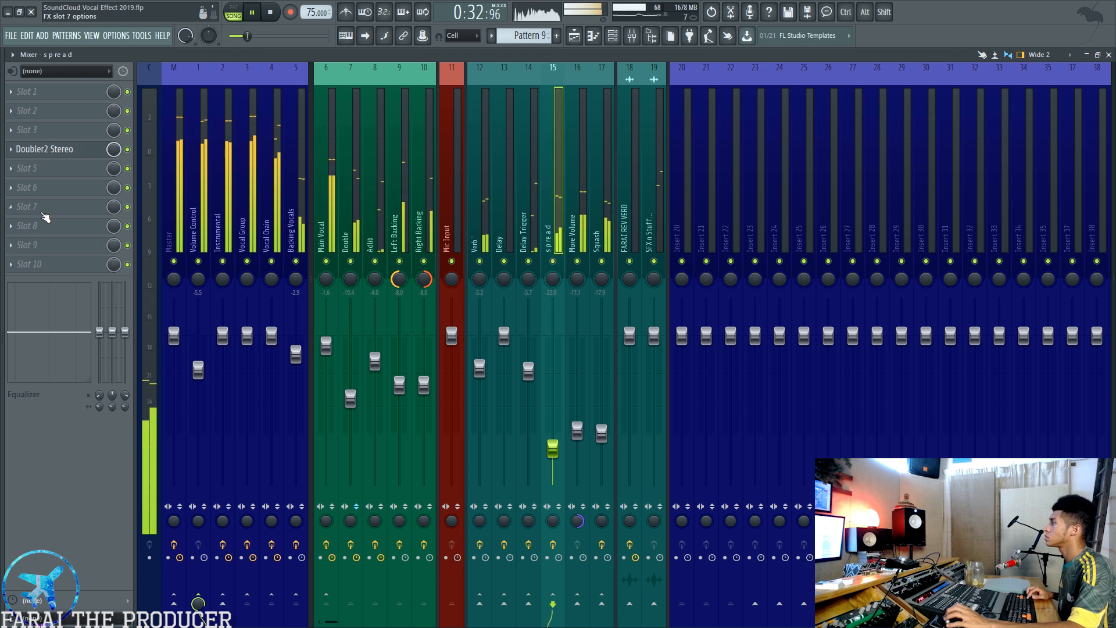
Examine Doubler2 Stereo on the s p r e a d track, stop playback, and close the plugin
click(43, 149)
drag(763, 155, 613, 190)
key(space)
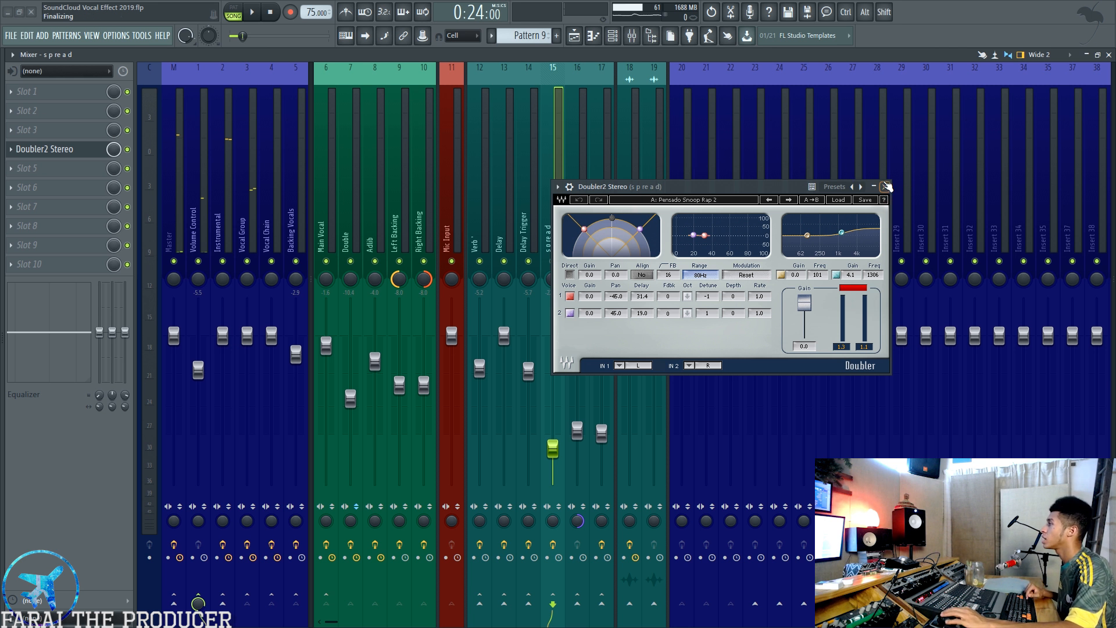
click(885, 186)
Compare the mix with the More Volume track muted and unmuted during playback
click(581, 187)
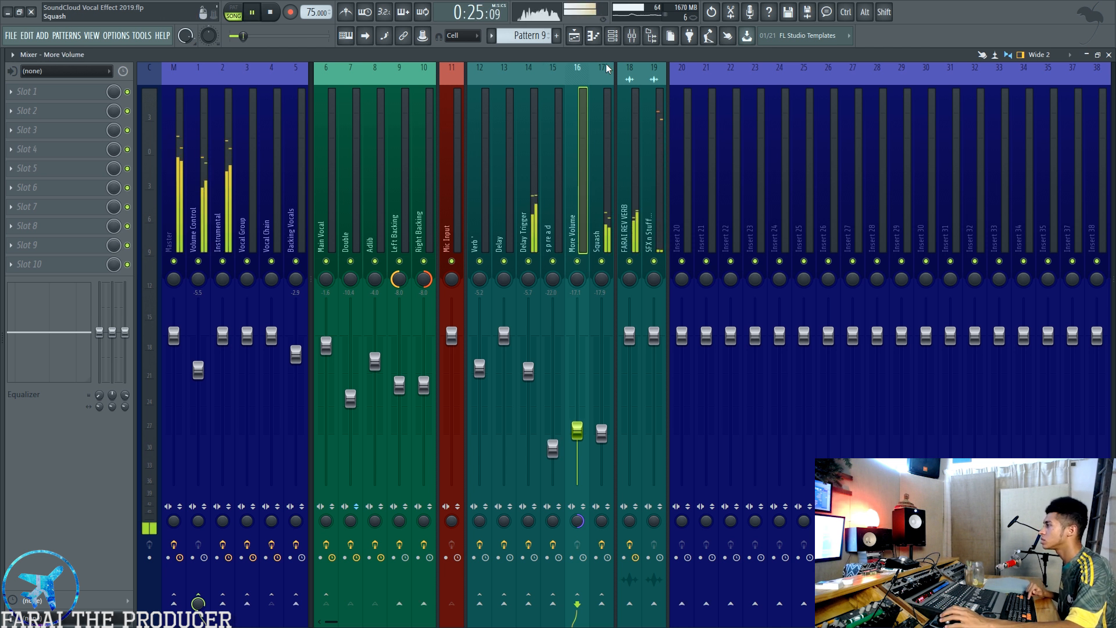
click(582, 263)
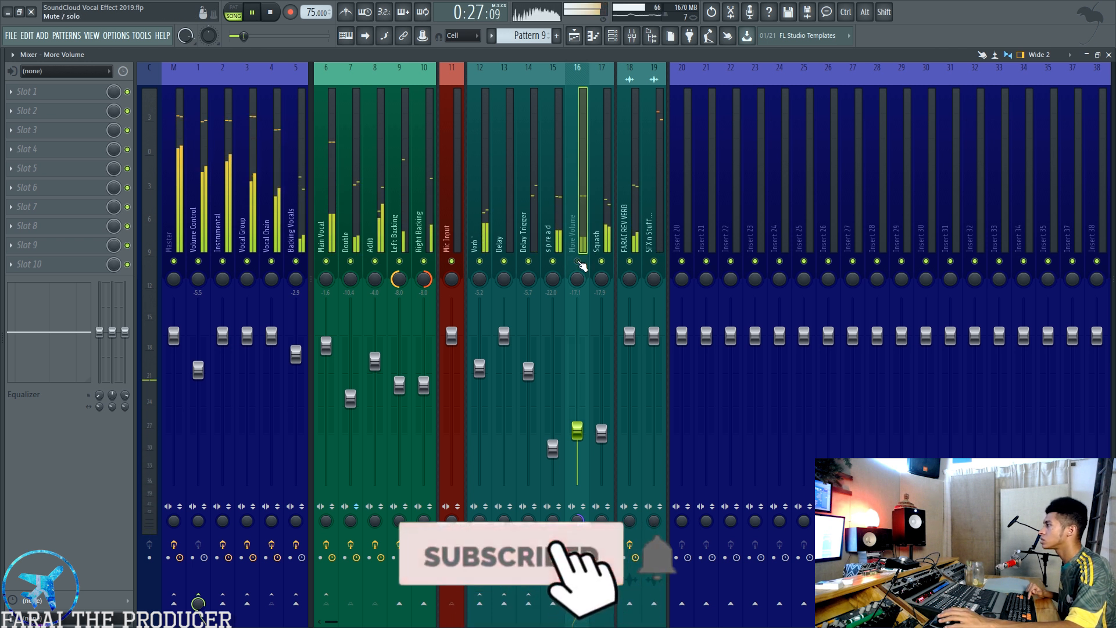
click(581, 263)
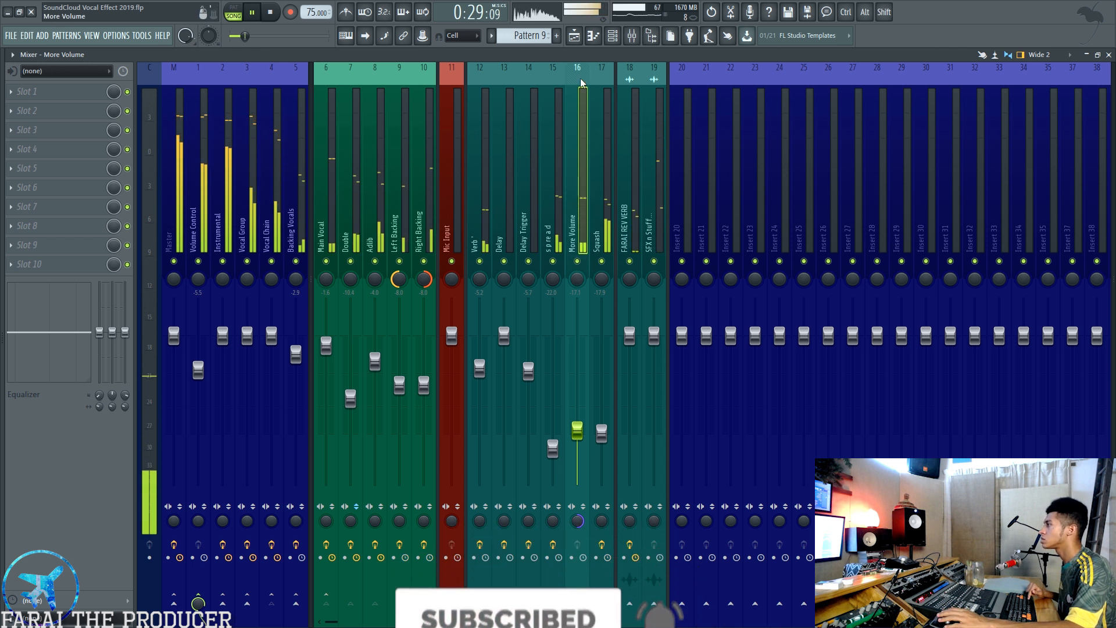
key(space)
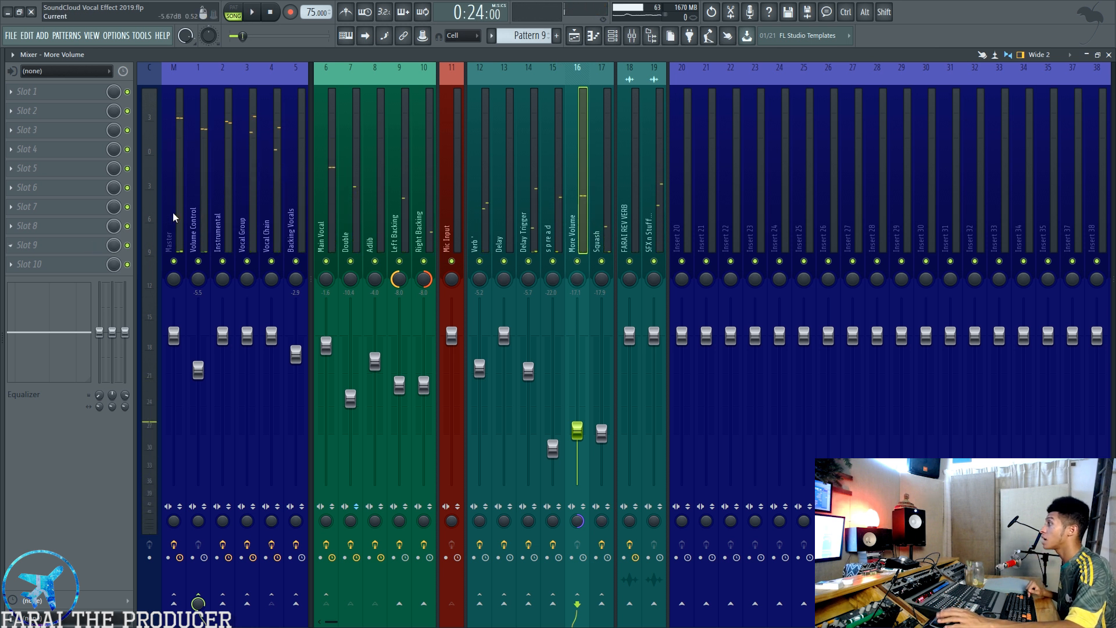
On the Squash track, open SSLComp Stereo and load the NY compression preset in Maximus, leaving only the compressor open
click(594, 221)
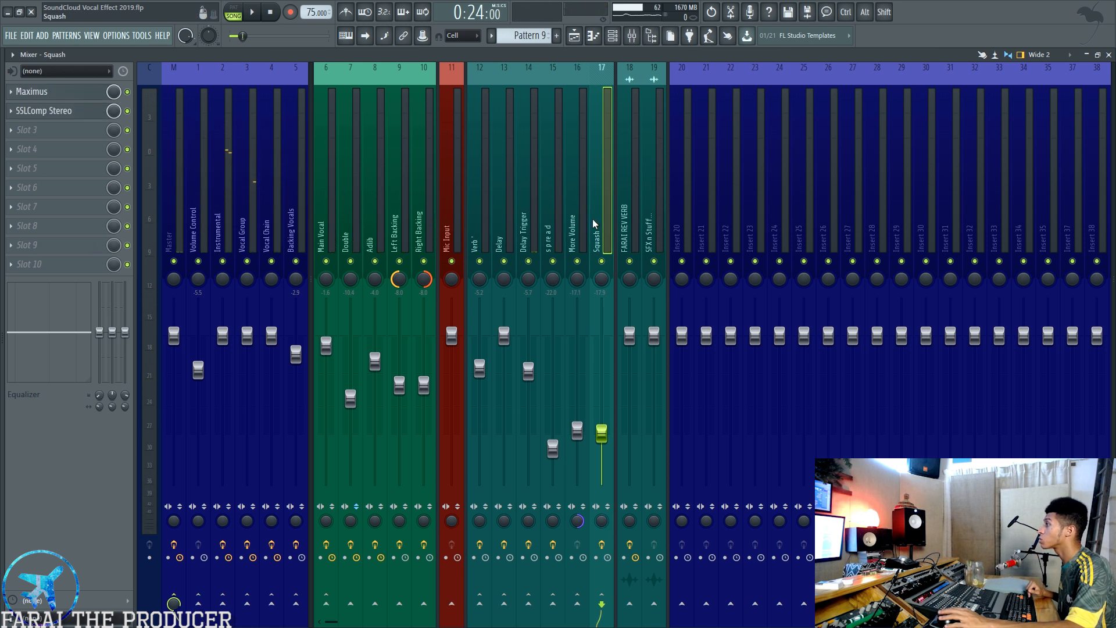
click(50, 111)
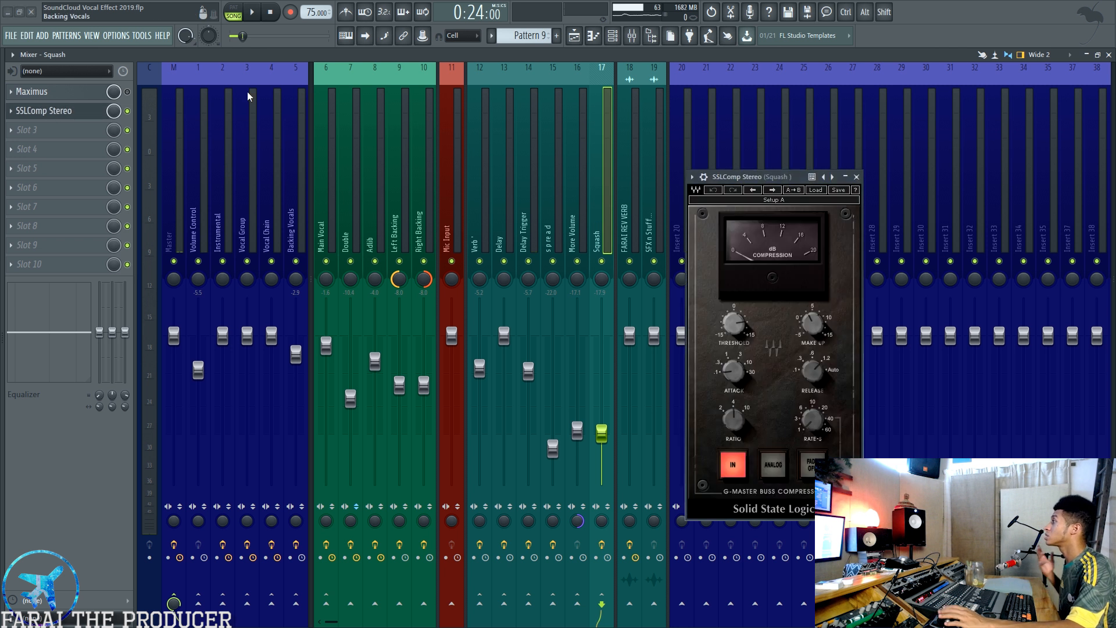
click(71, 93)
click(687, 262)
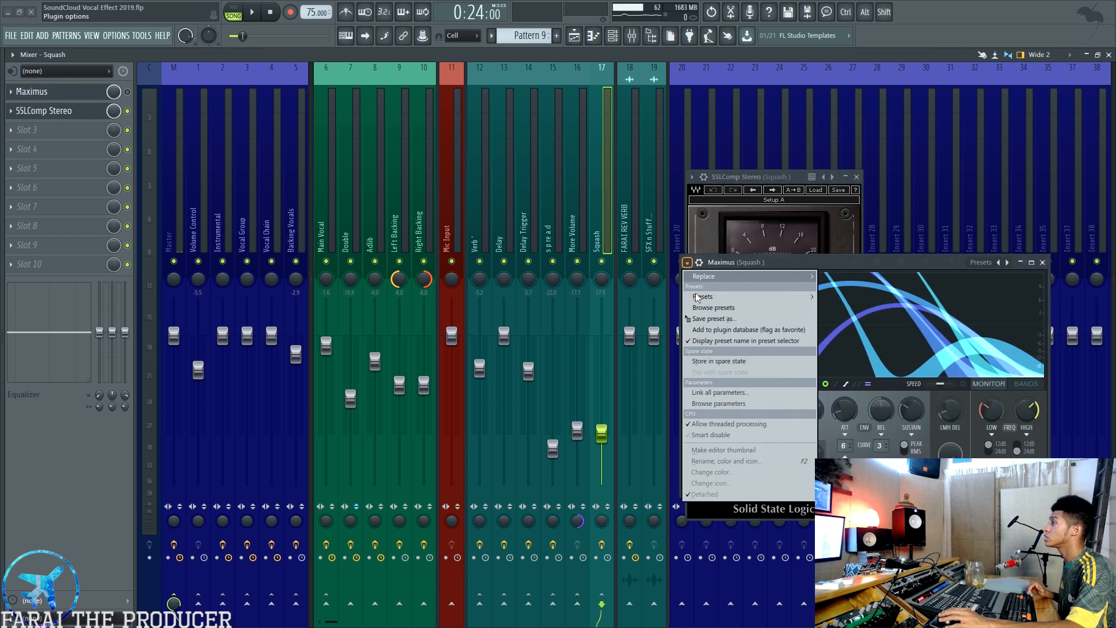
mouse_move(702, 299)
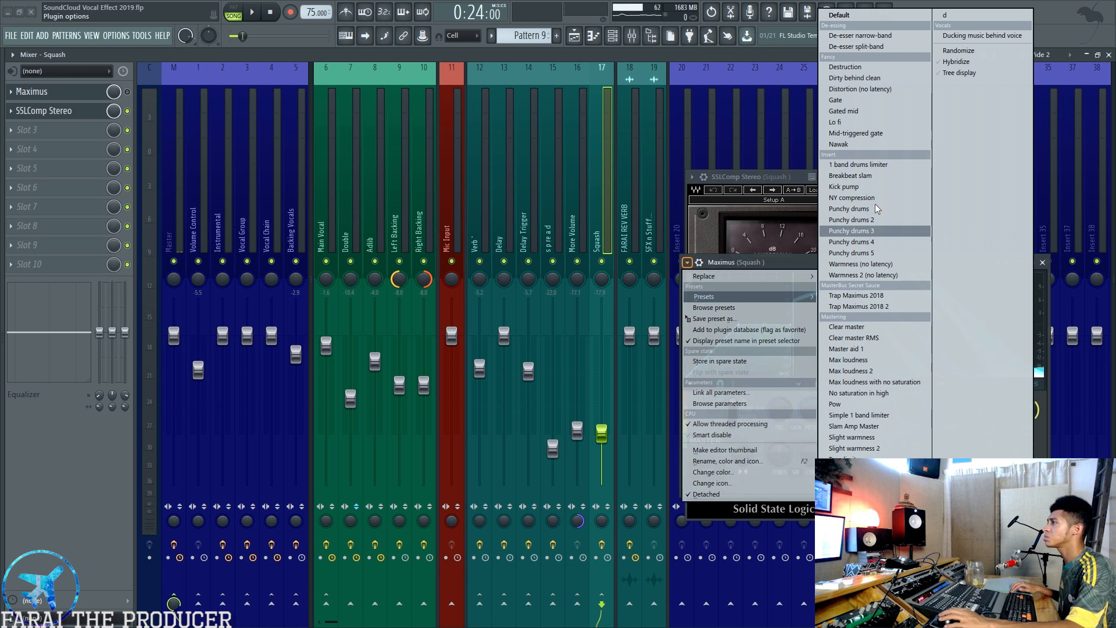
click(878, 198)
drag(758, 177, 810, 172)
click(1040, 262)
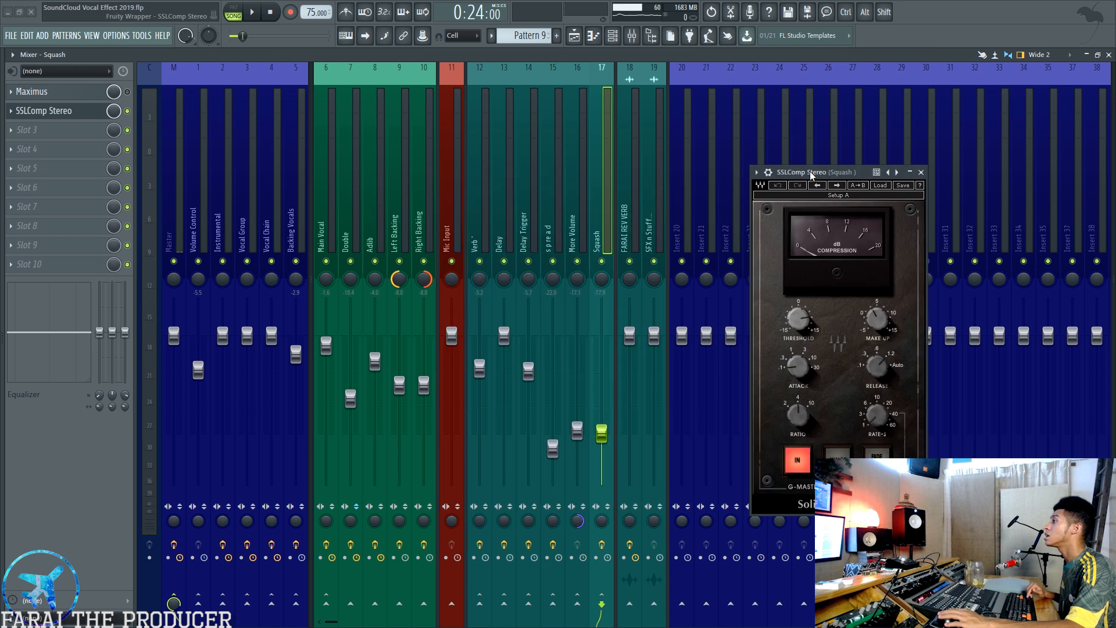
Check the routing of the Instrumental, Vocal Group and Squash tracks
click(223, 218)
click(247, 221)
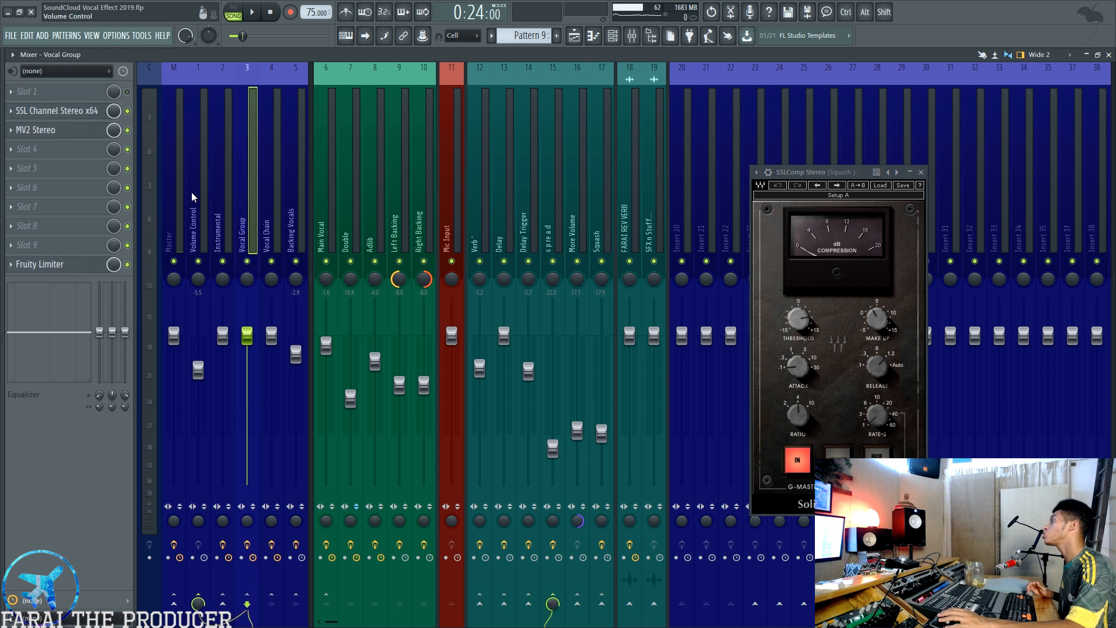
click(598, 214)
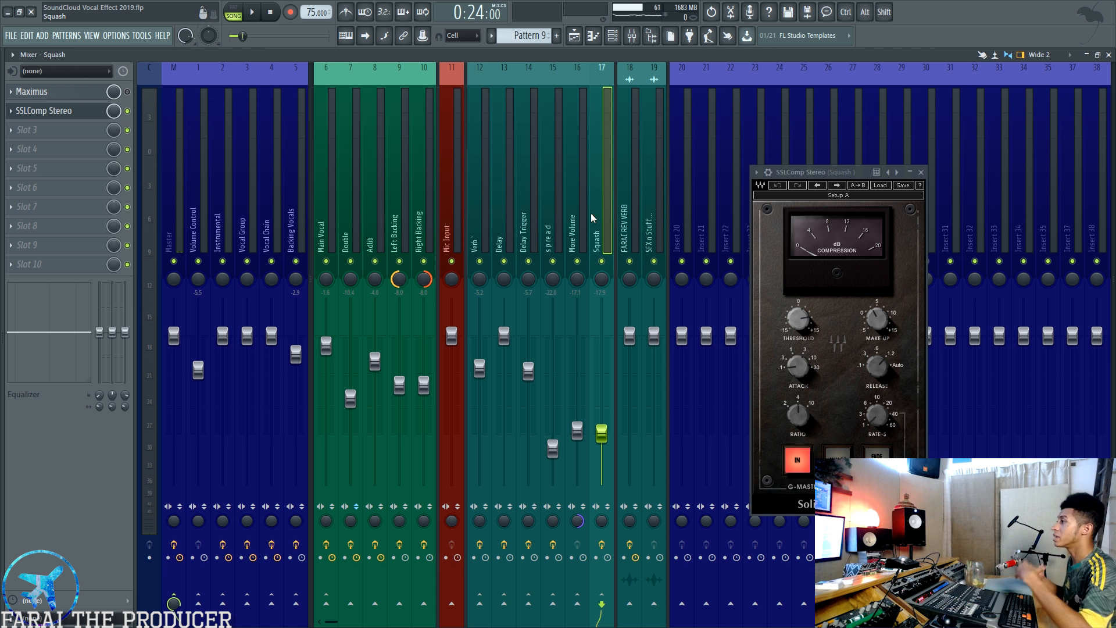
Audition the Squash track during playback by raising its volume to about -6.2 dB and undoing that change
key(space)
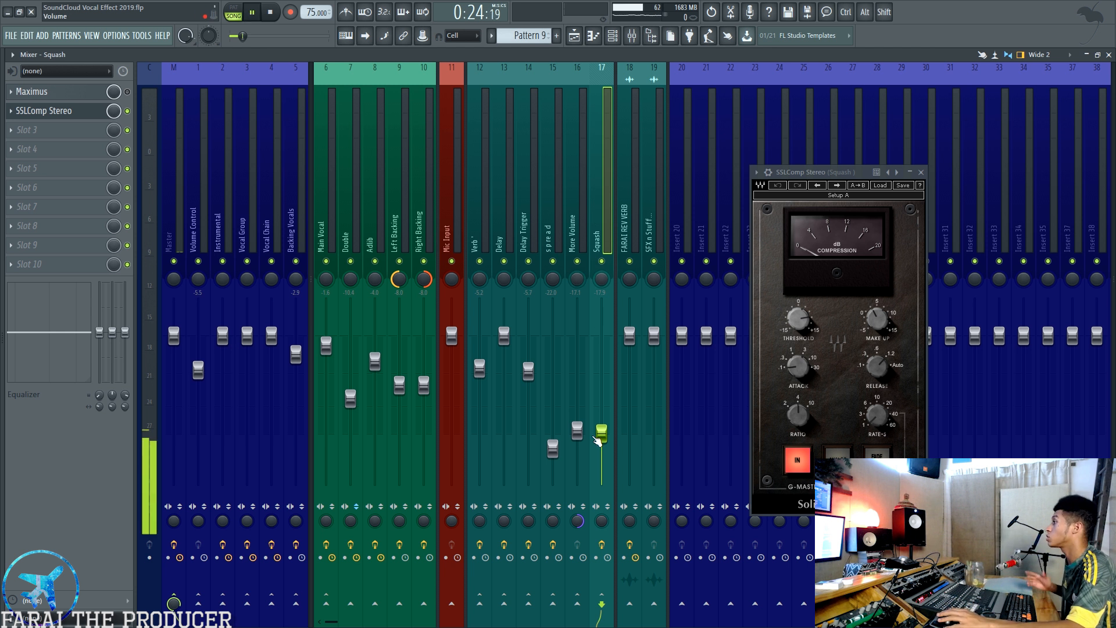
drag(604, 442, 604, 376)
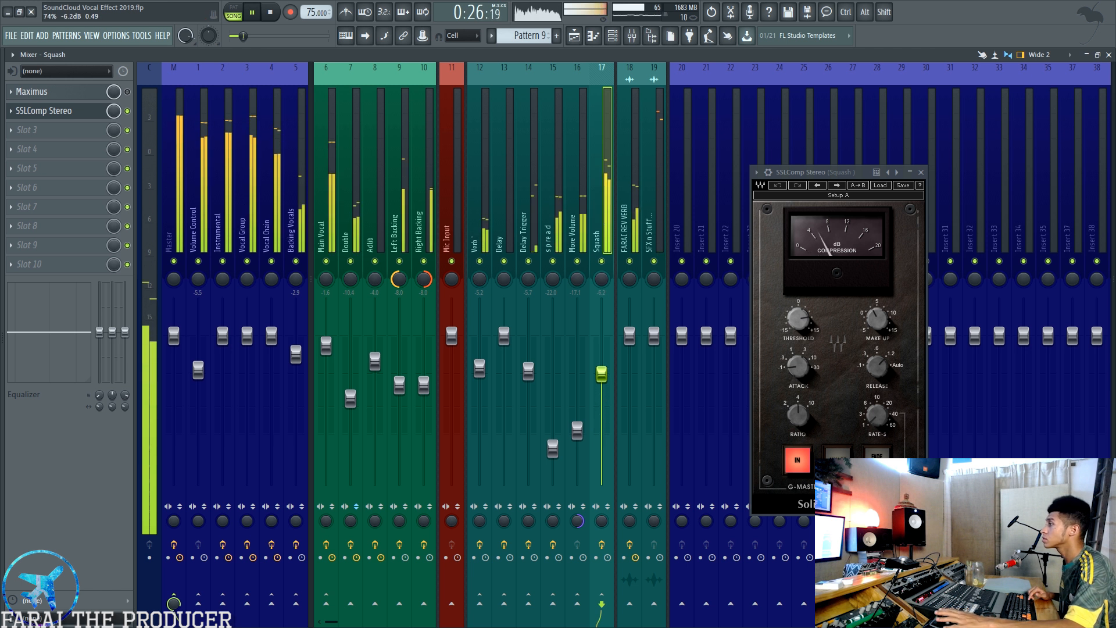
key(ctrl+z)
key(ctrl+z)
key(ctrl+z)
key(ctrl+z)
key(ctrl+z)
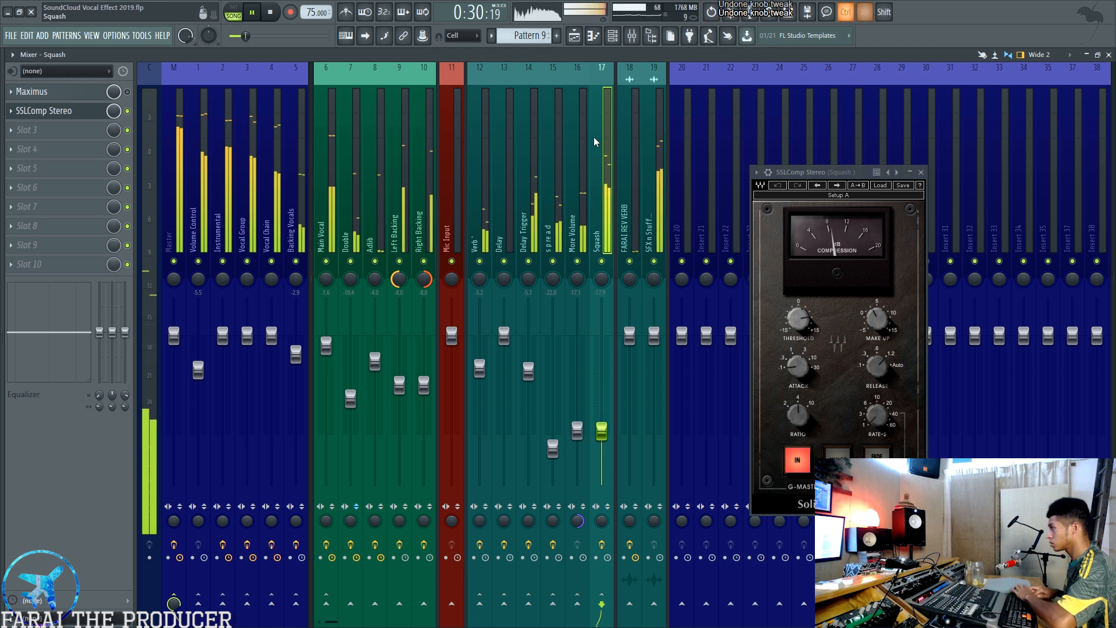
Compare the mix with the Squash track muted and unmuted, stop playback, and close SSLComp Stereo
click(602, 261)
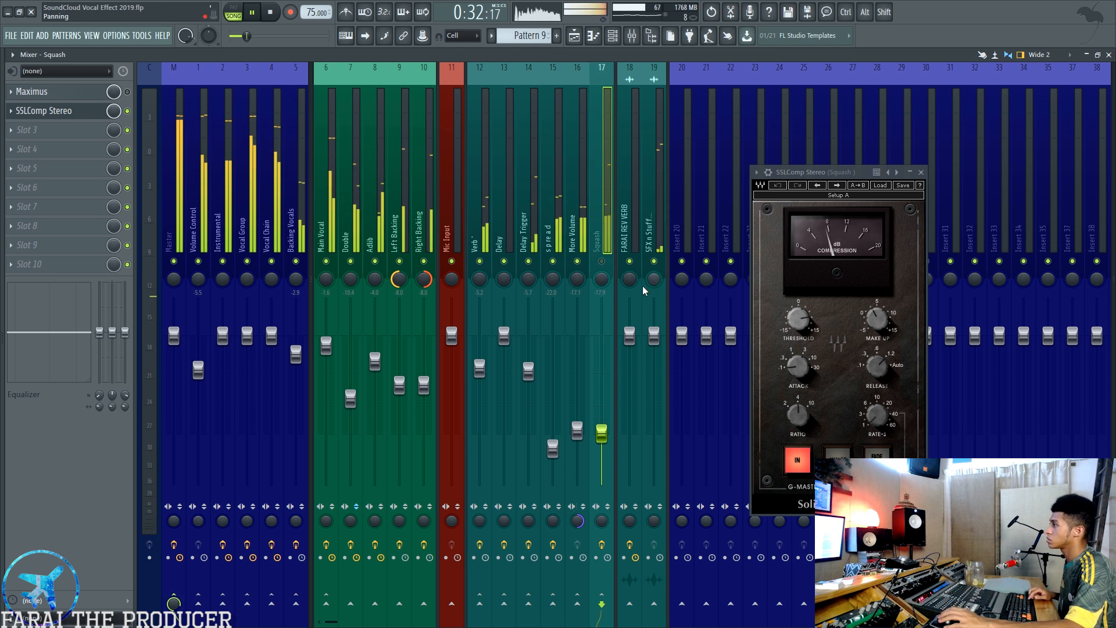
click(602, 261)
drag(783, 176, 546, 187)
key(space)
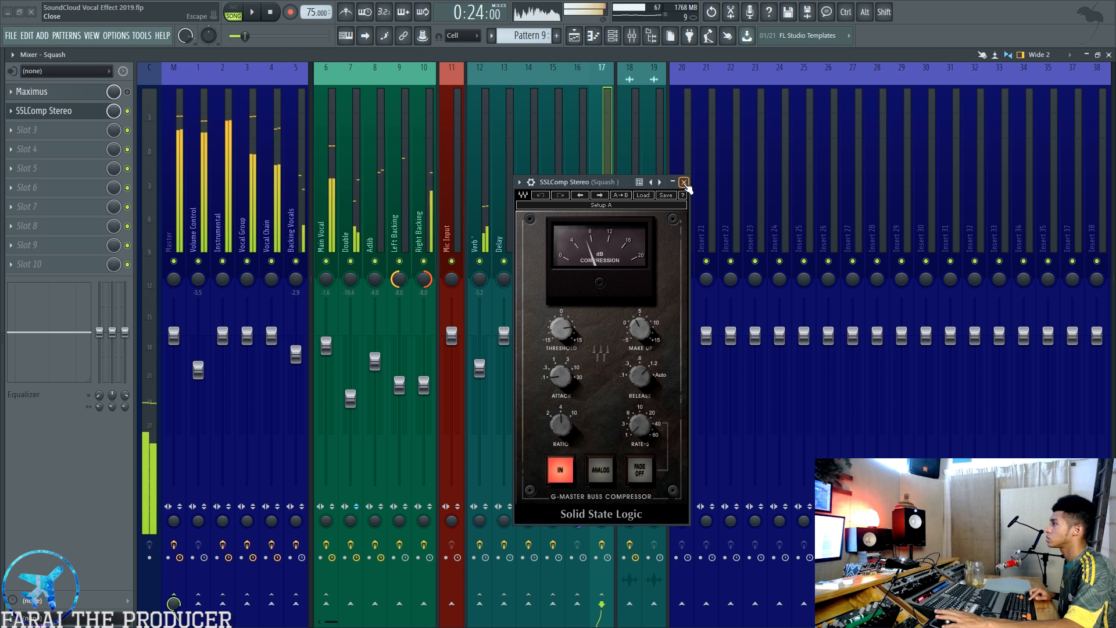
click(684, 183)
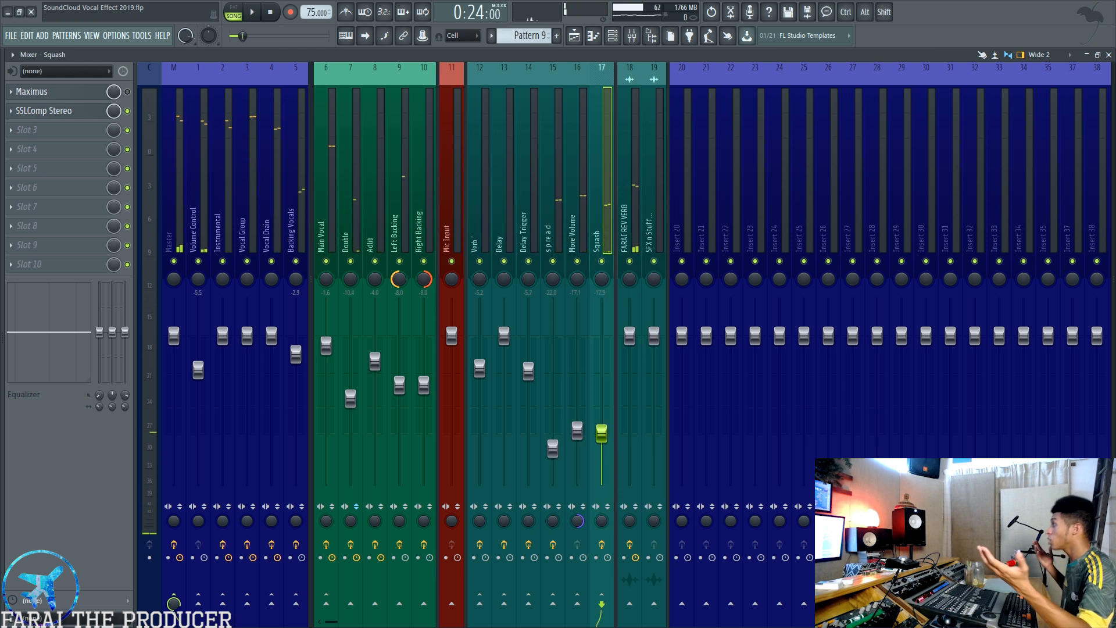